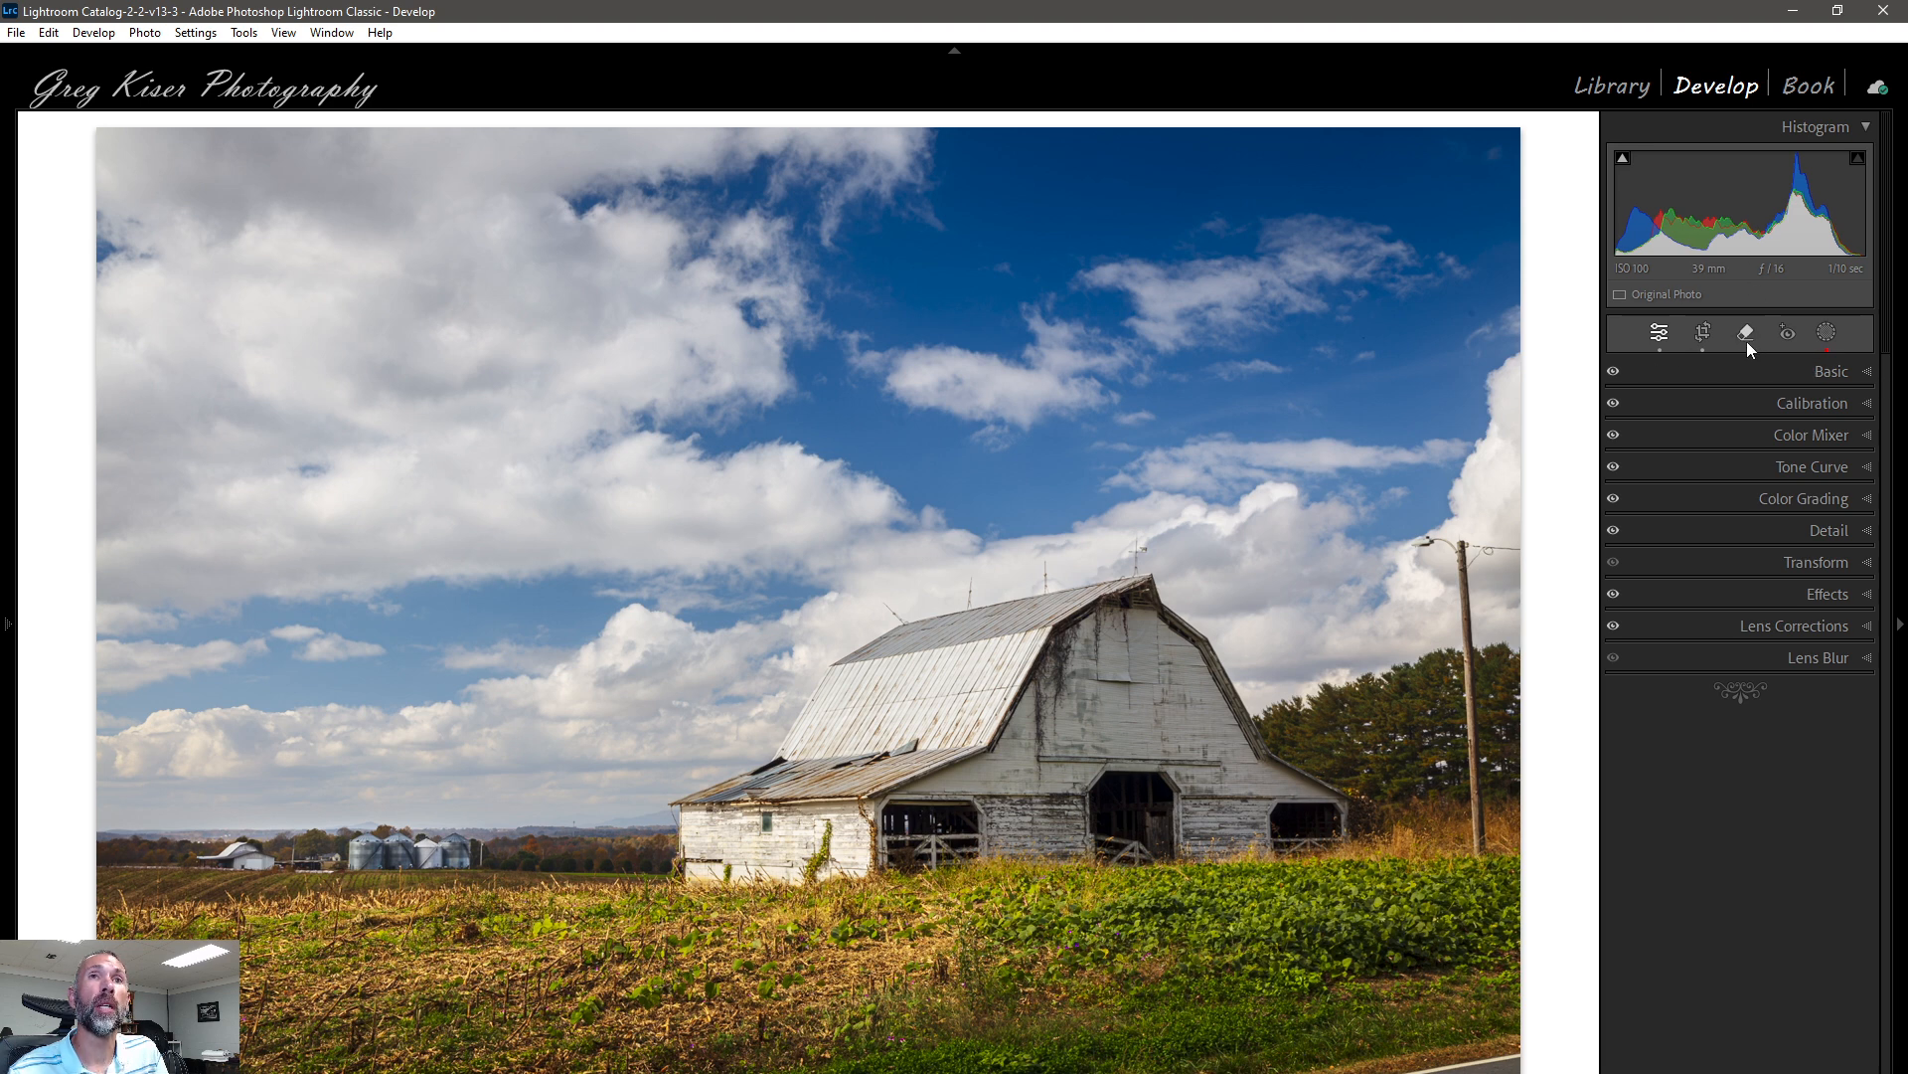
Step: Clone over the road in the photo's lower-right corner at size 17 and feather 78, reposition the source area, and refresh it
left_click(1746, 336)
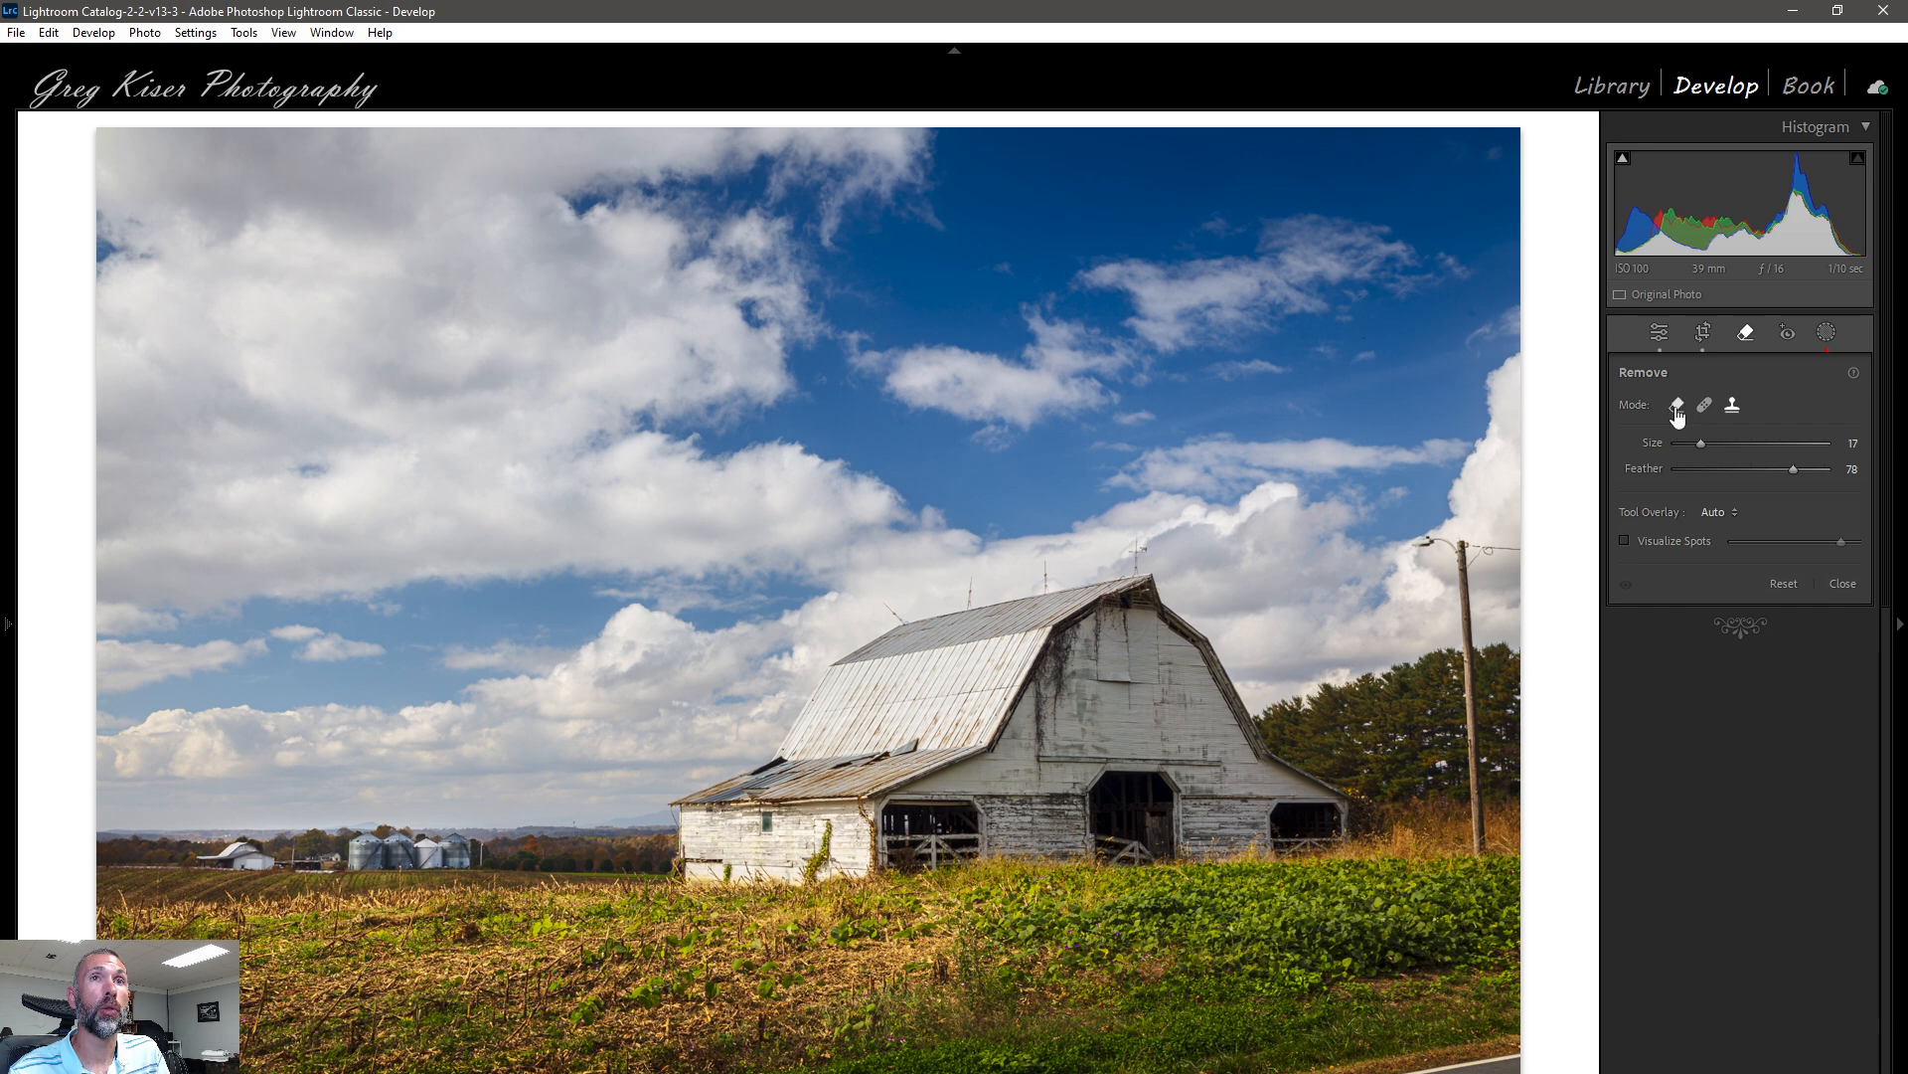
left_click(1733, 408)
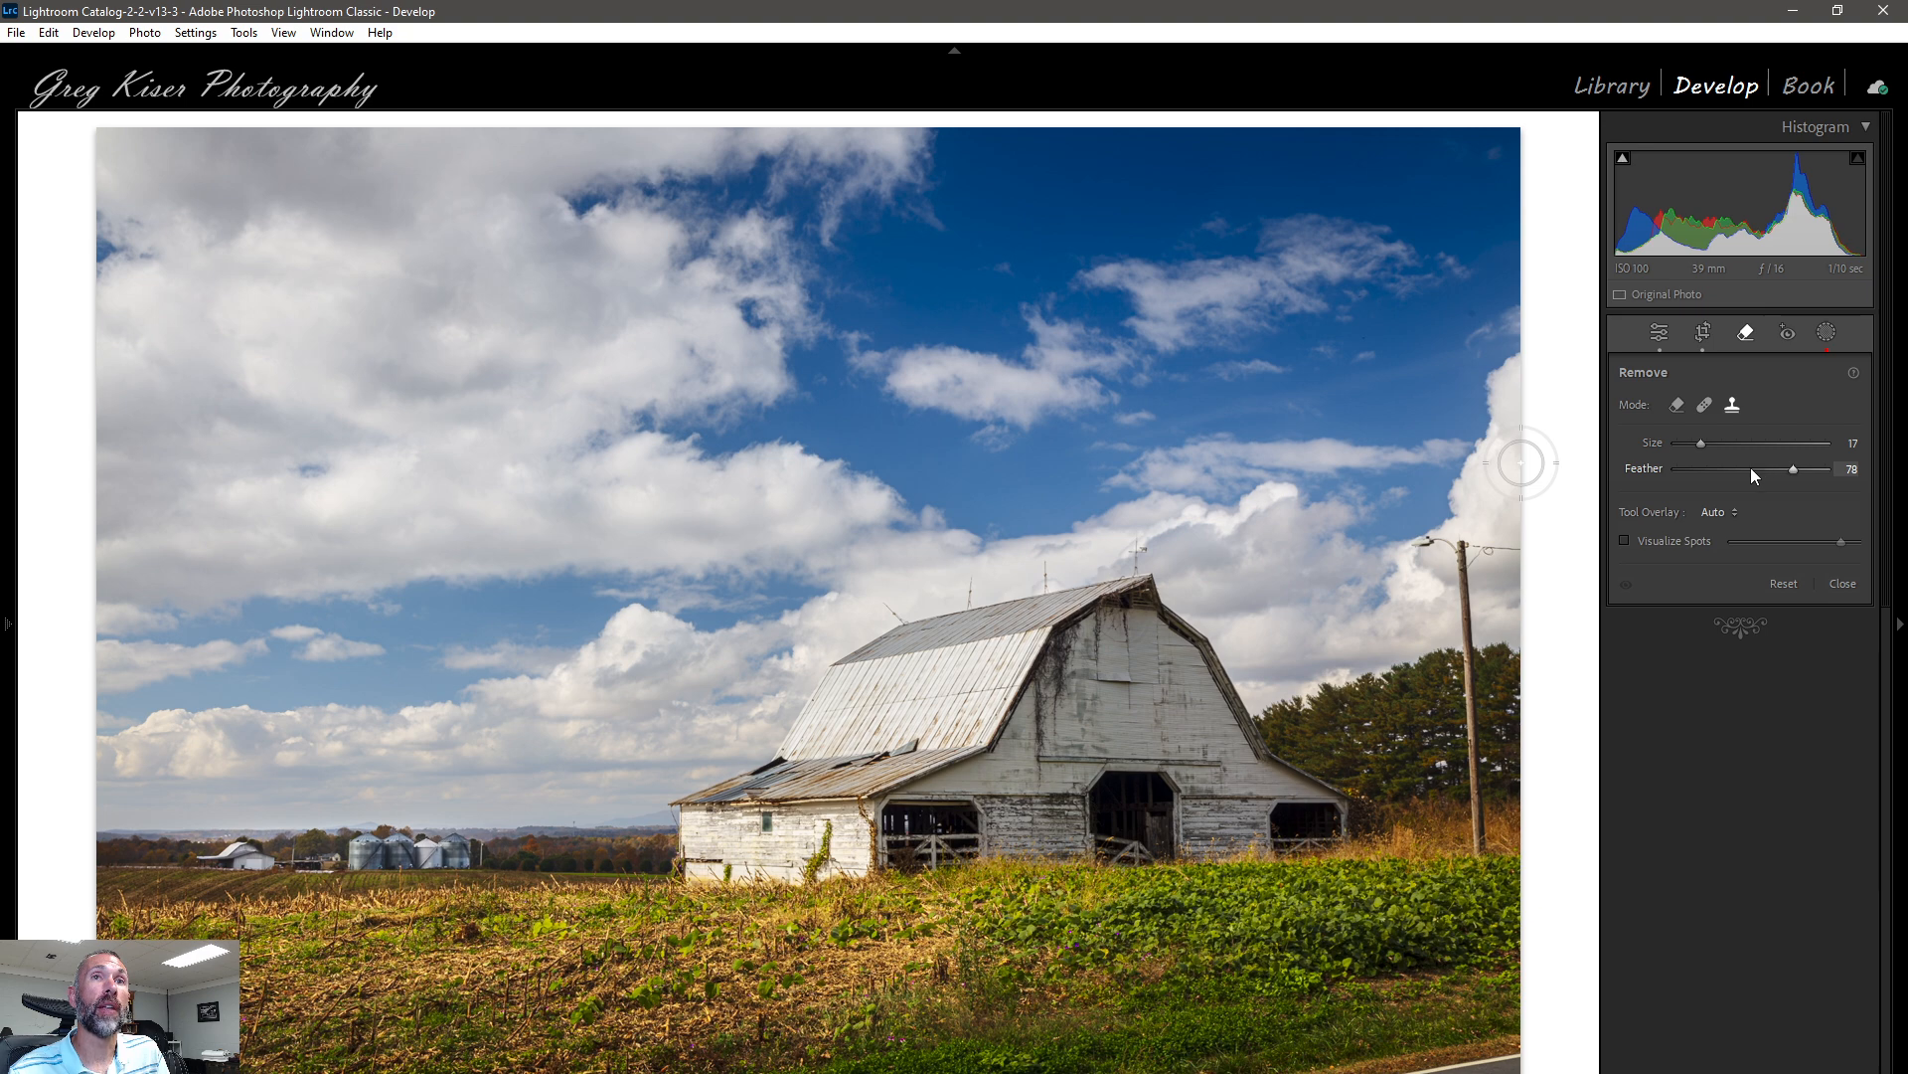
left_click(1677, 407)
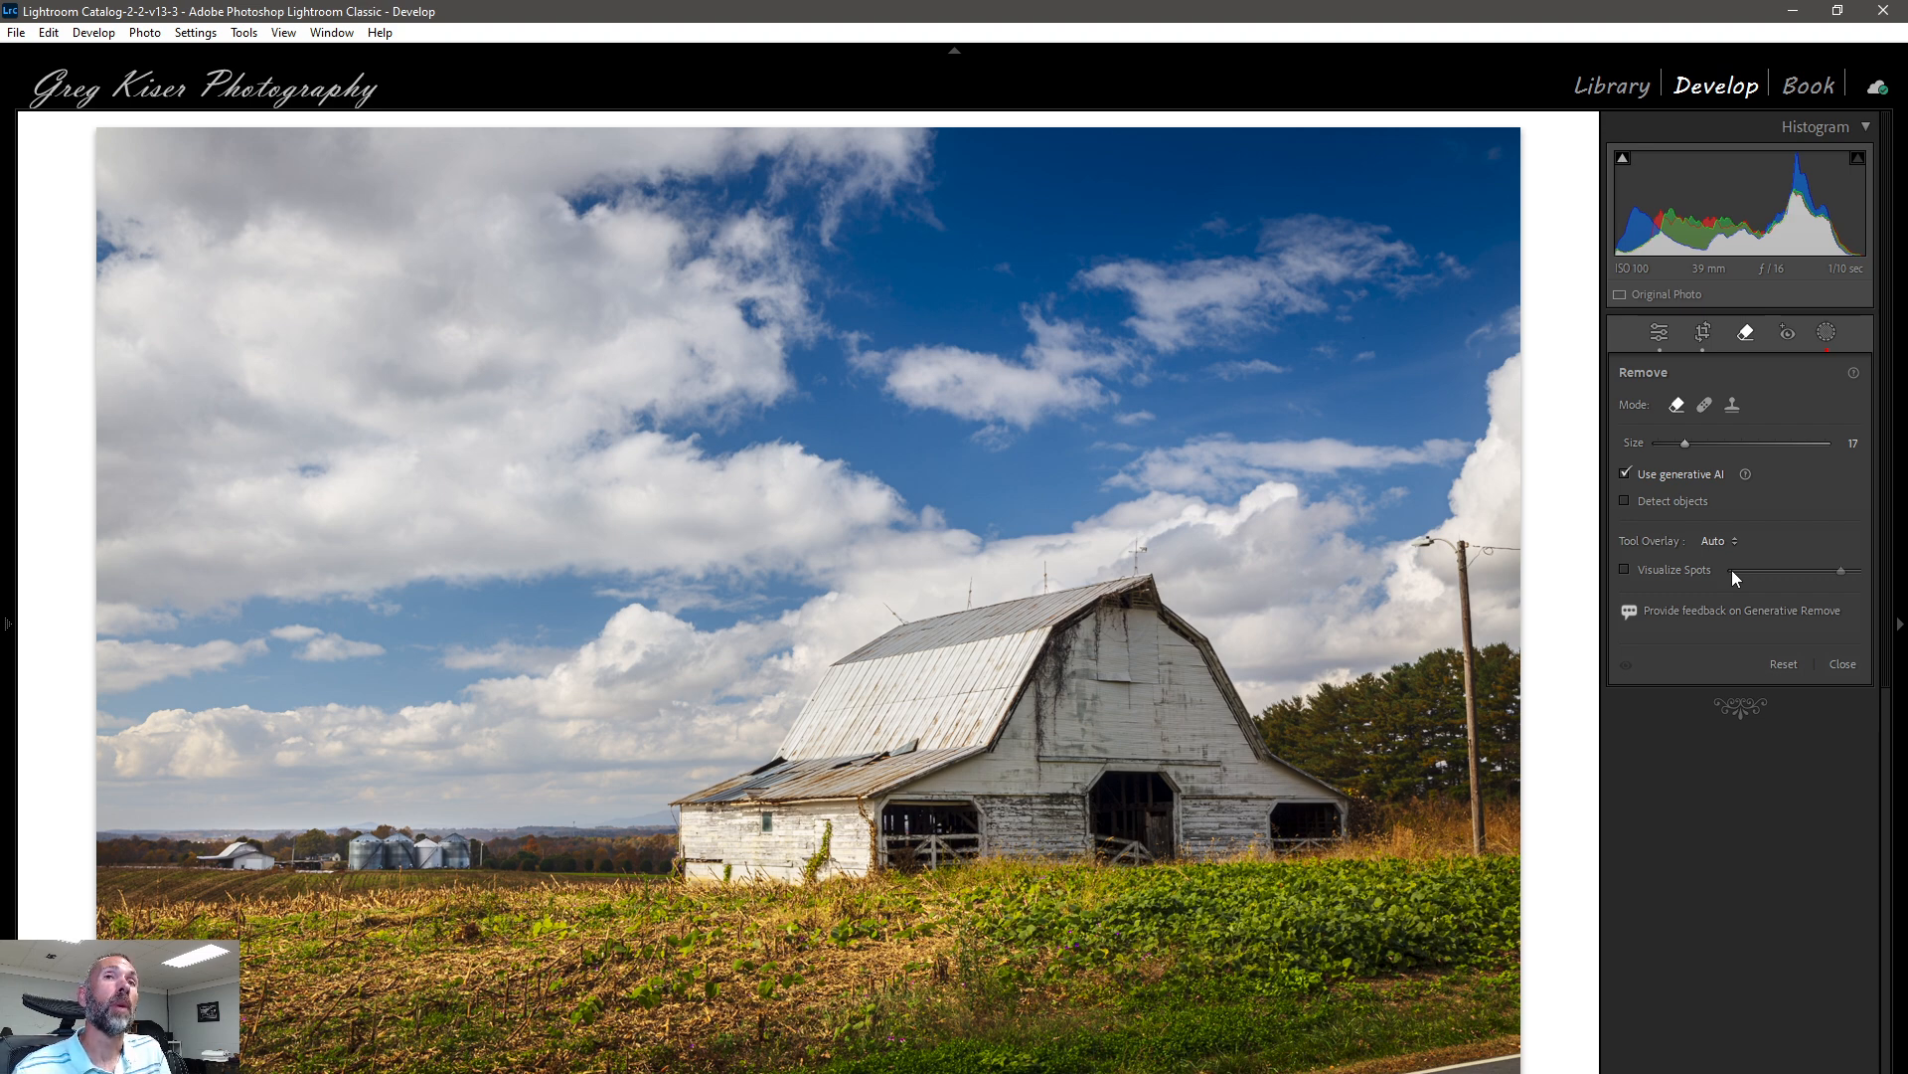
left_click(1736, 405)
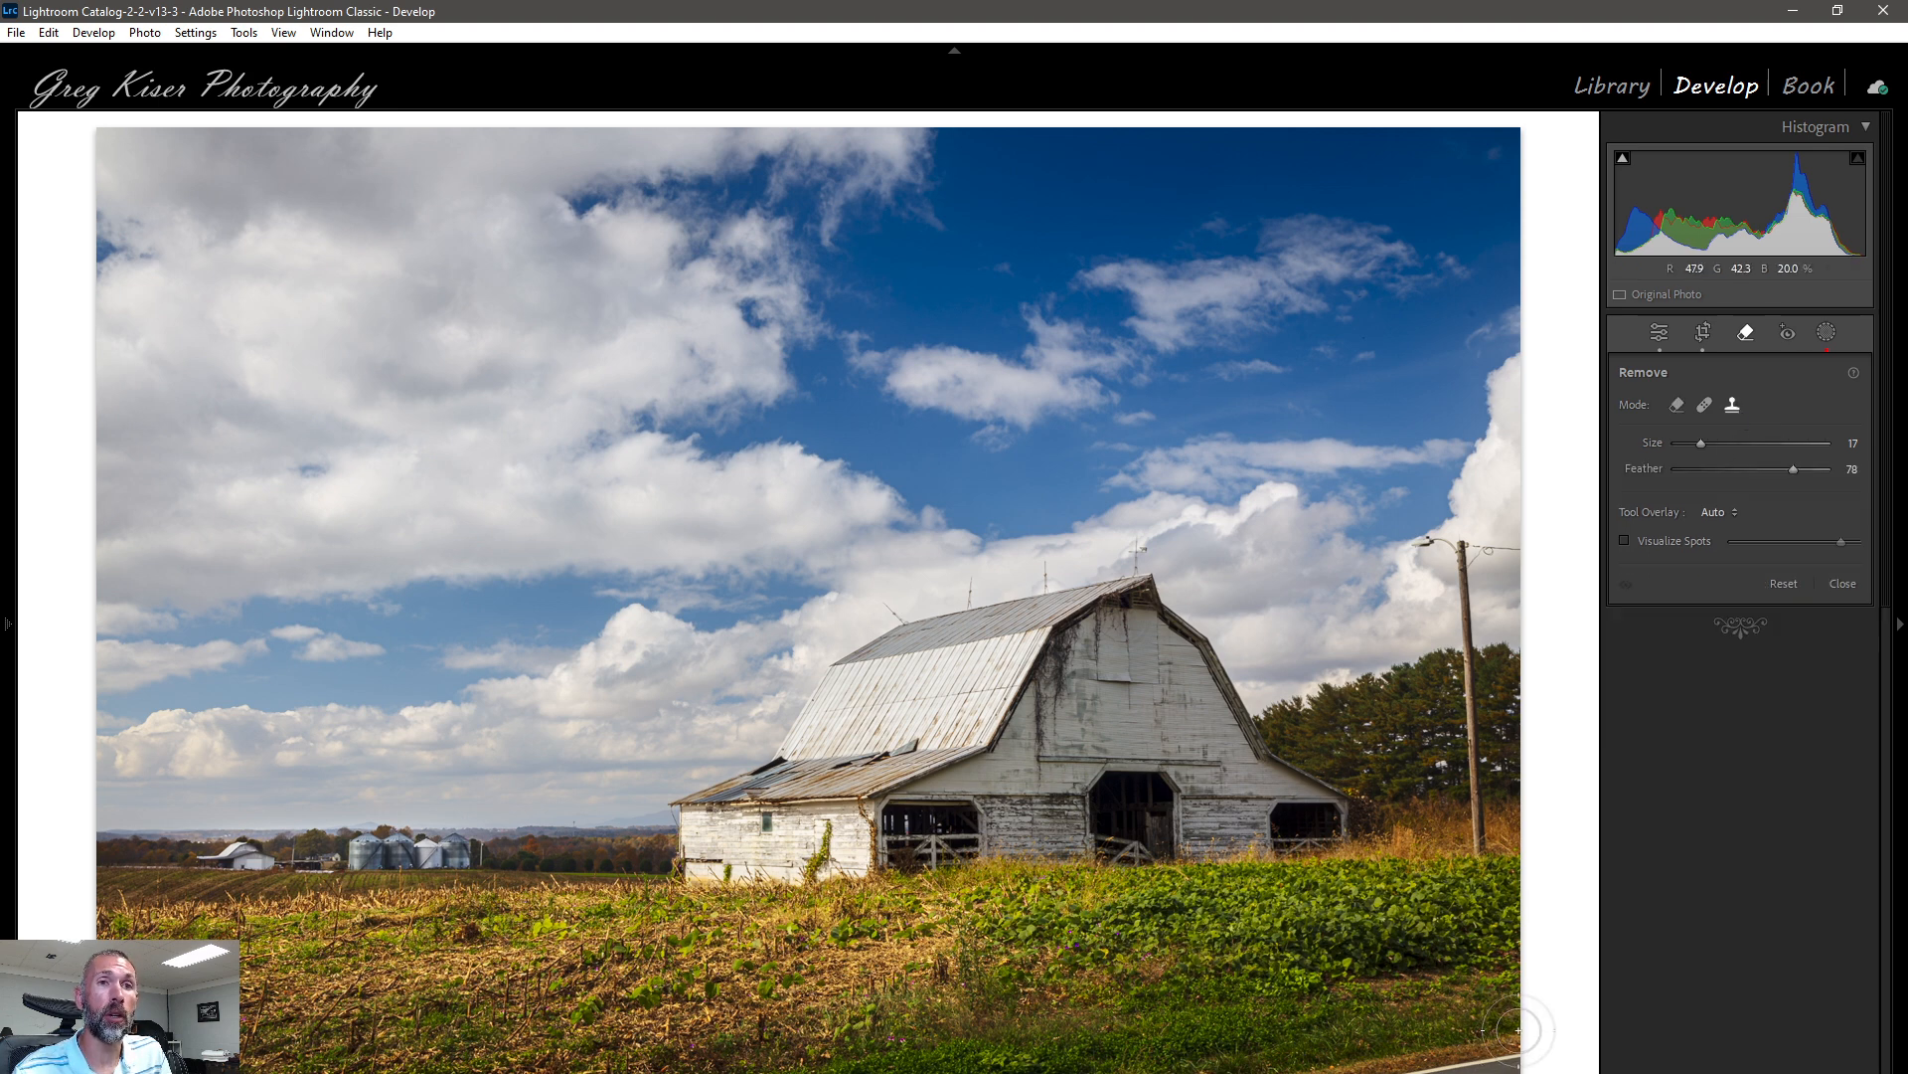
left_click_drag(1516, 1032, 1283, 1068)
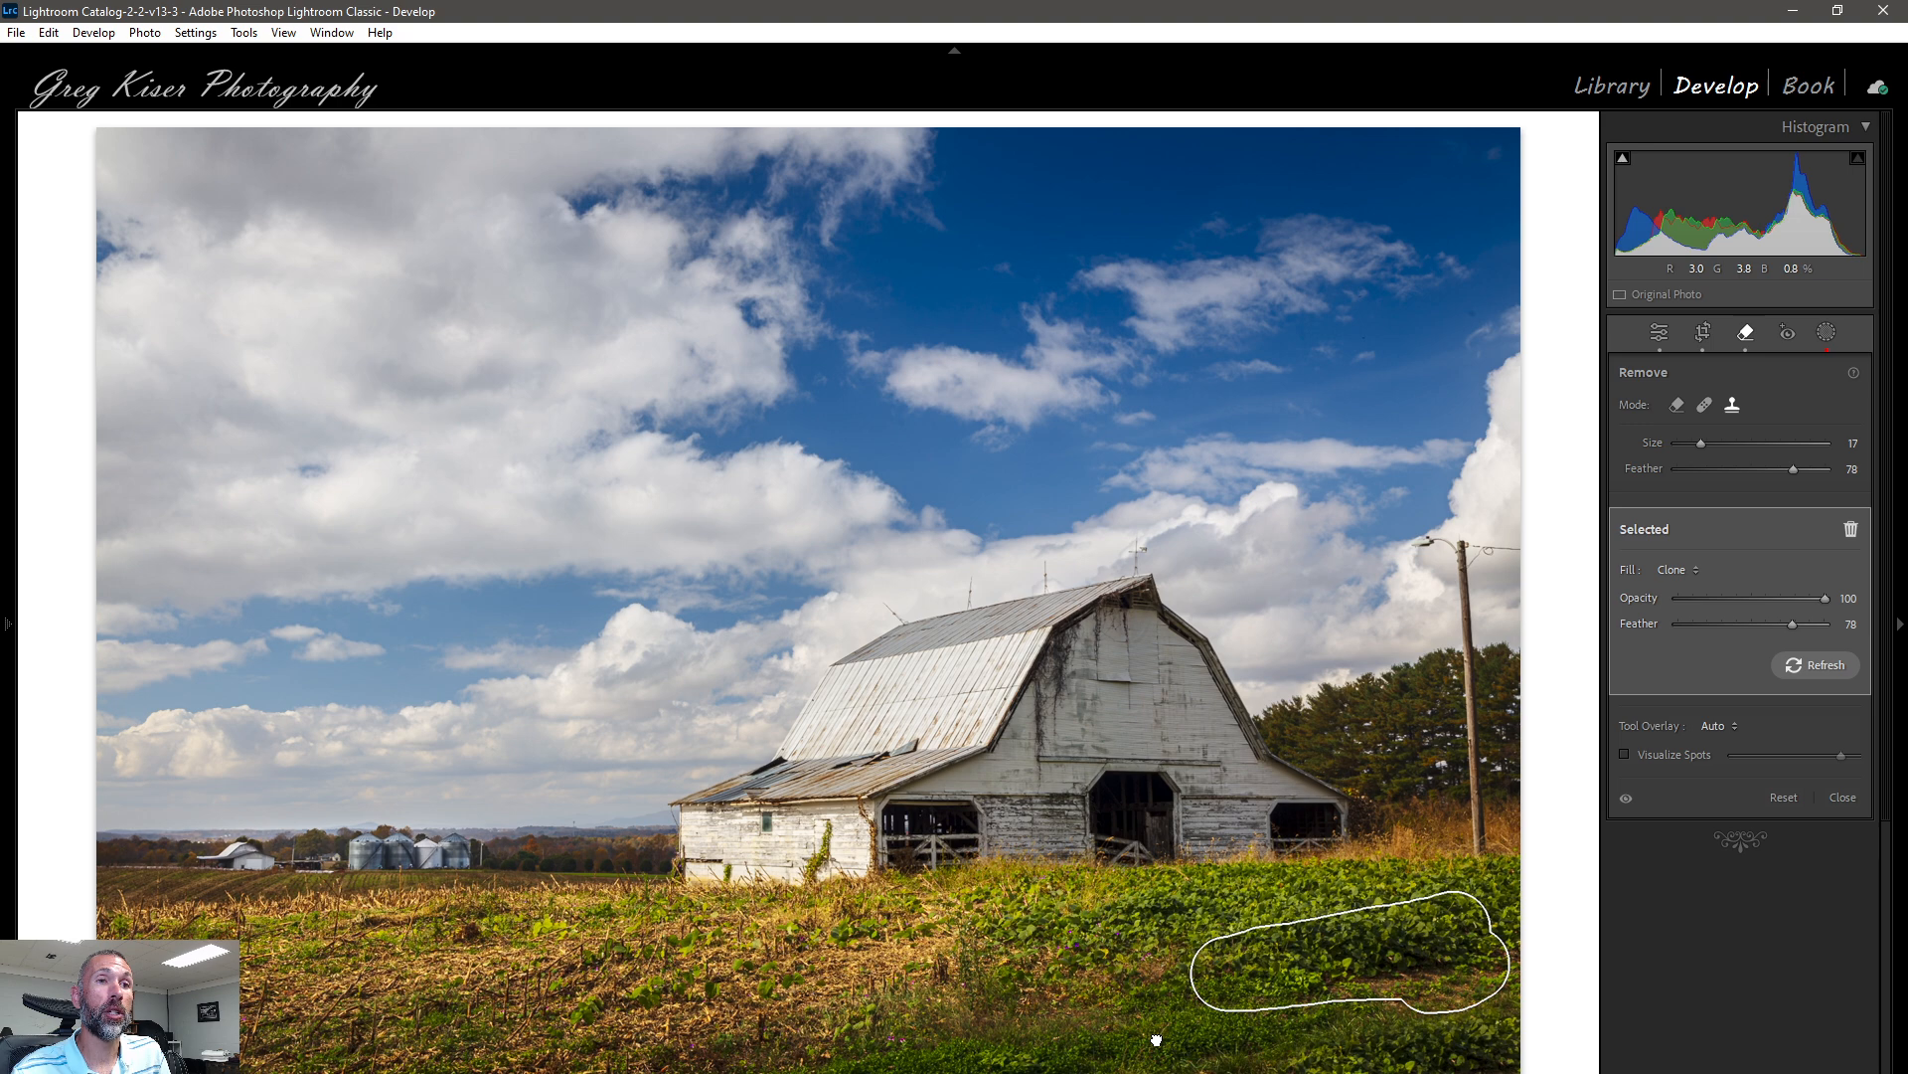
left_click_drag(1380, 962, 1156, 1040)
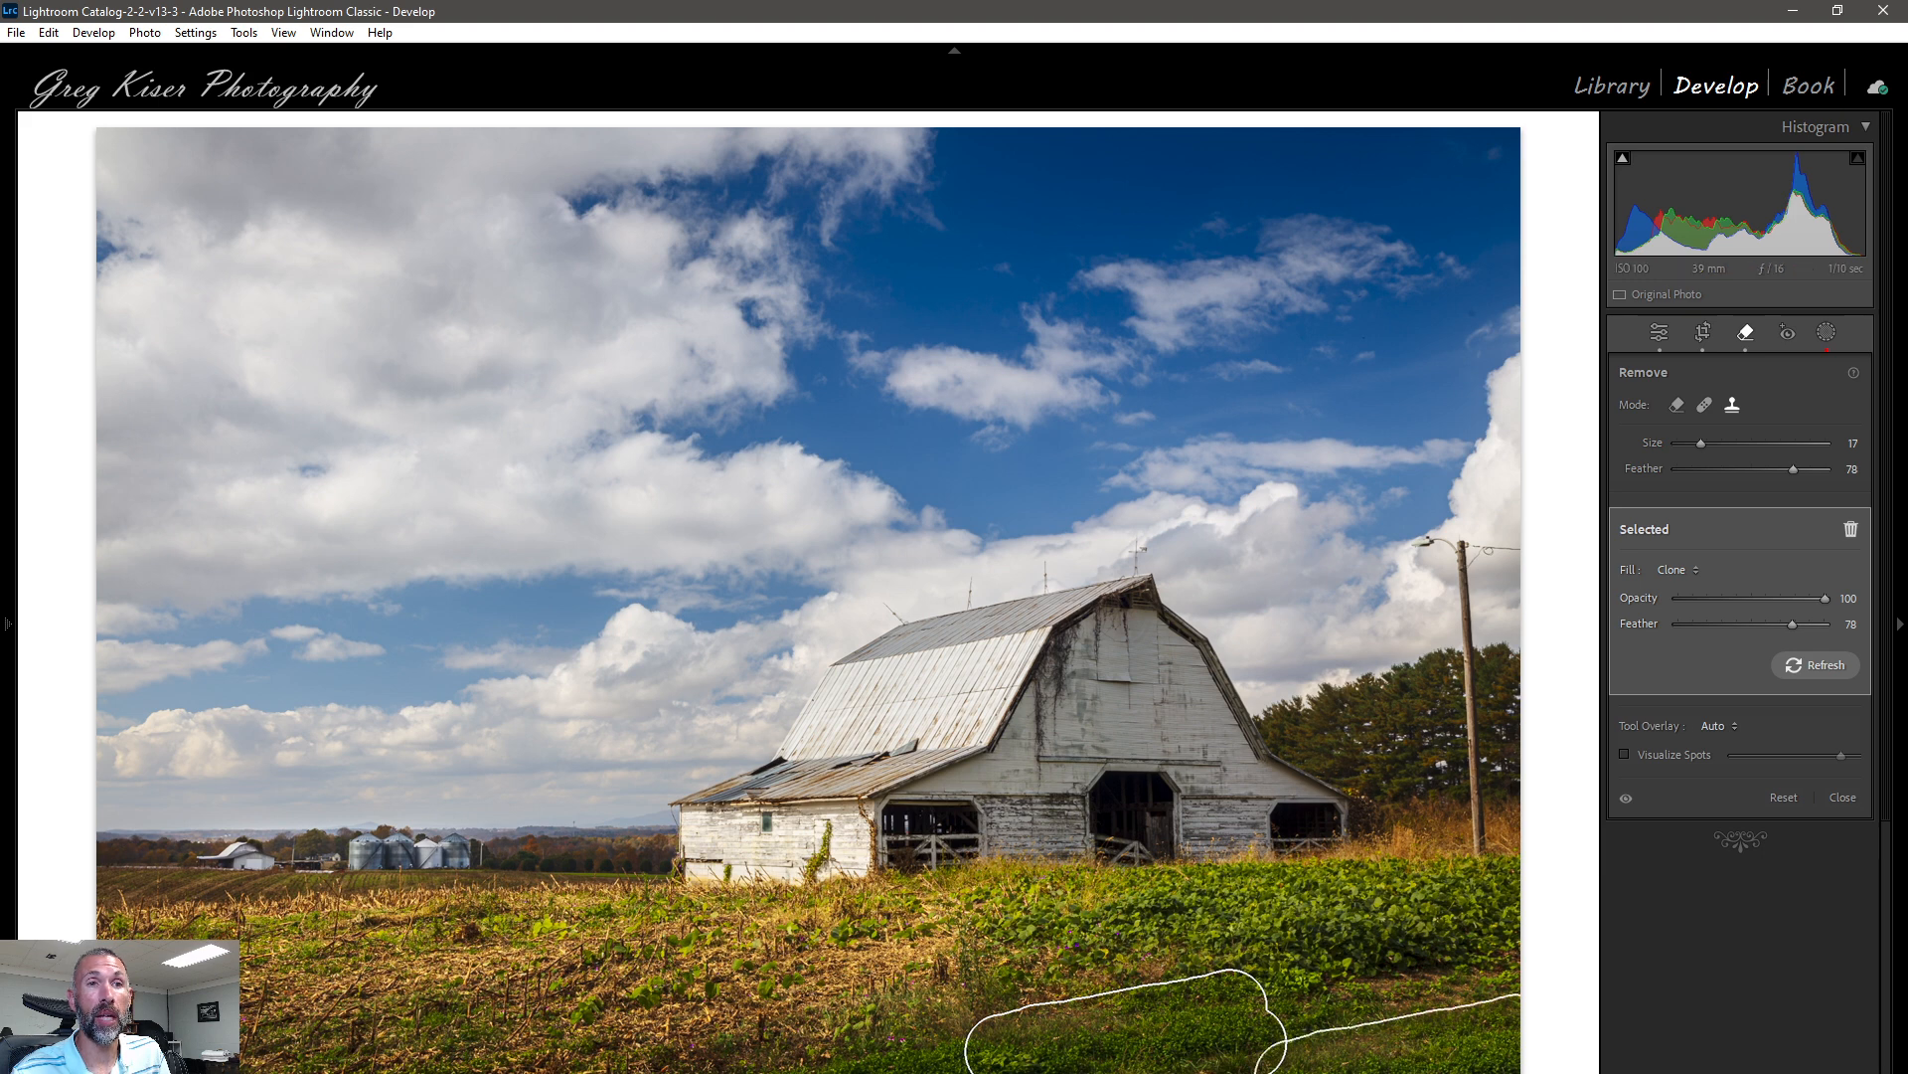
left_click(1834, 665)
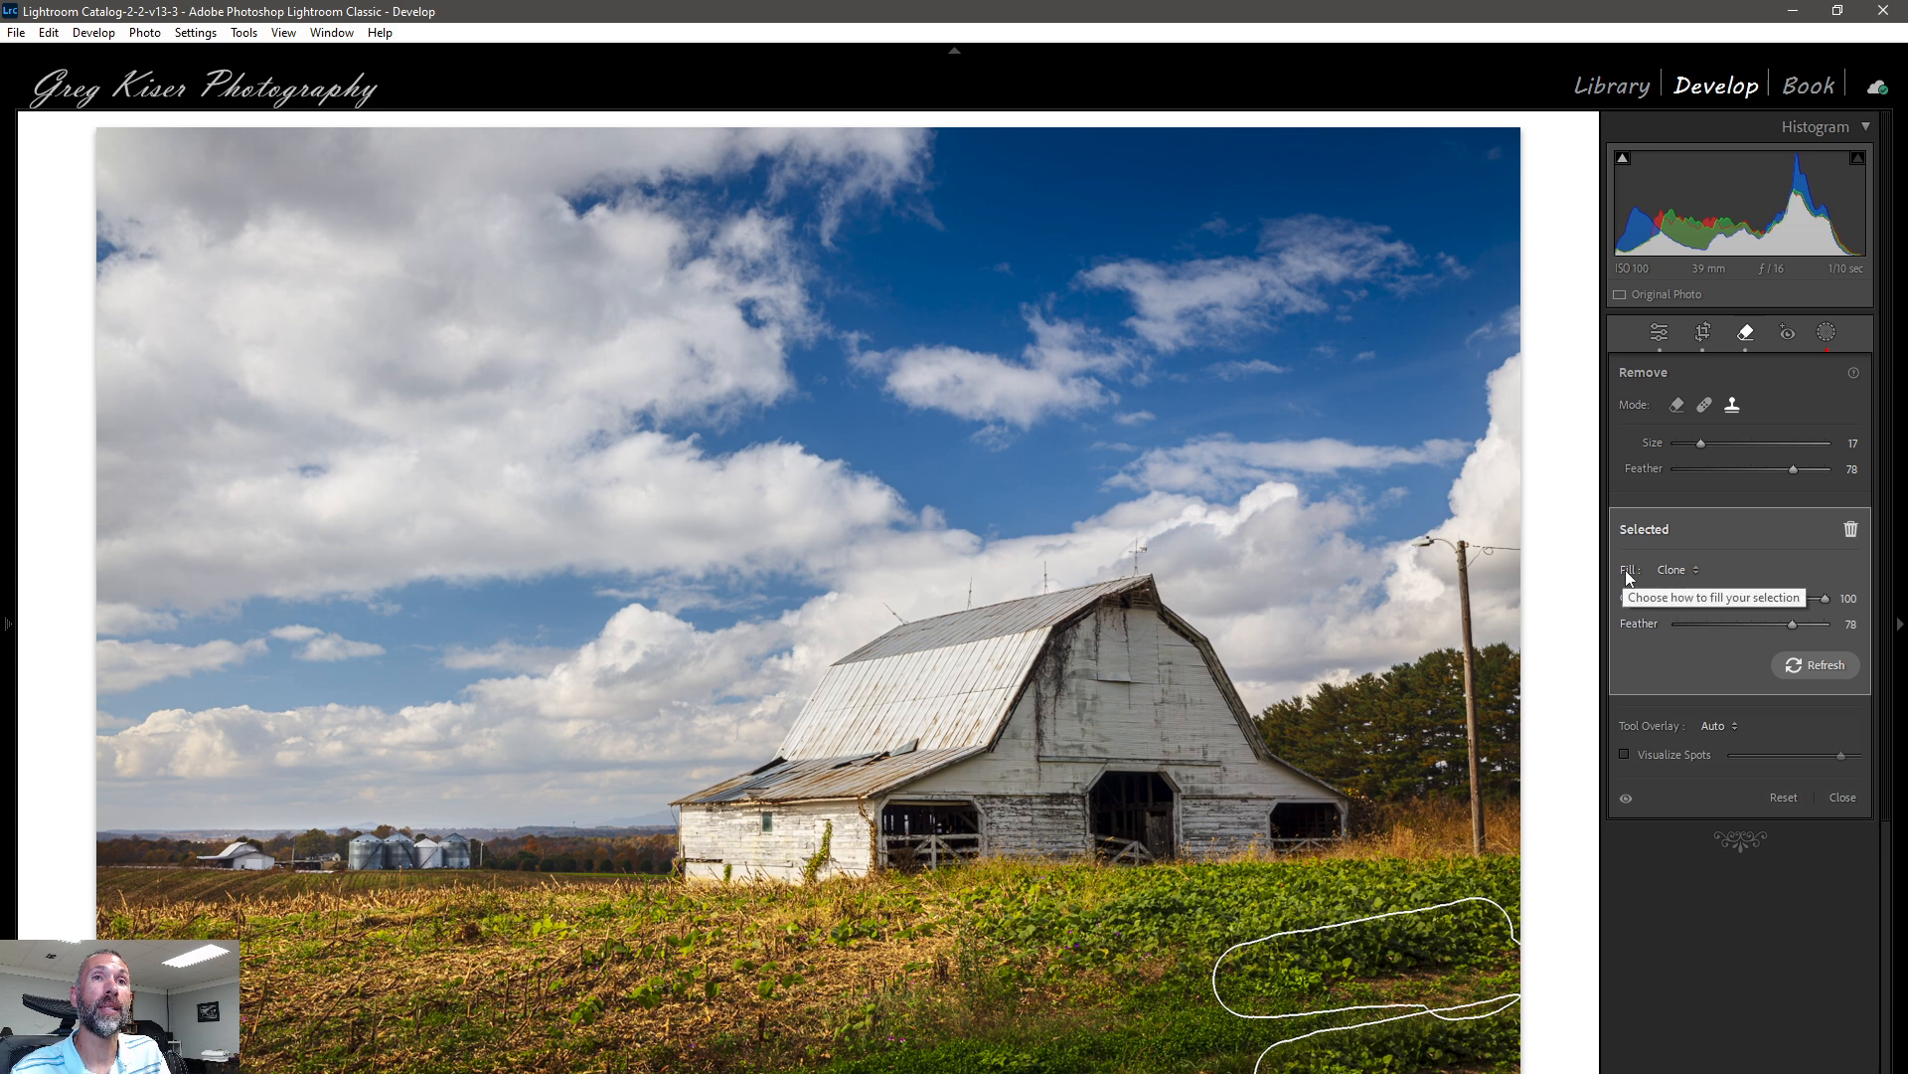
Step: Switch the road correction's fill to Heal, shift its source area across the grass, and refresh the source
left_click(1675, 575)
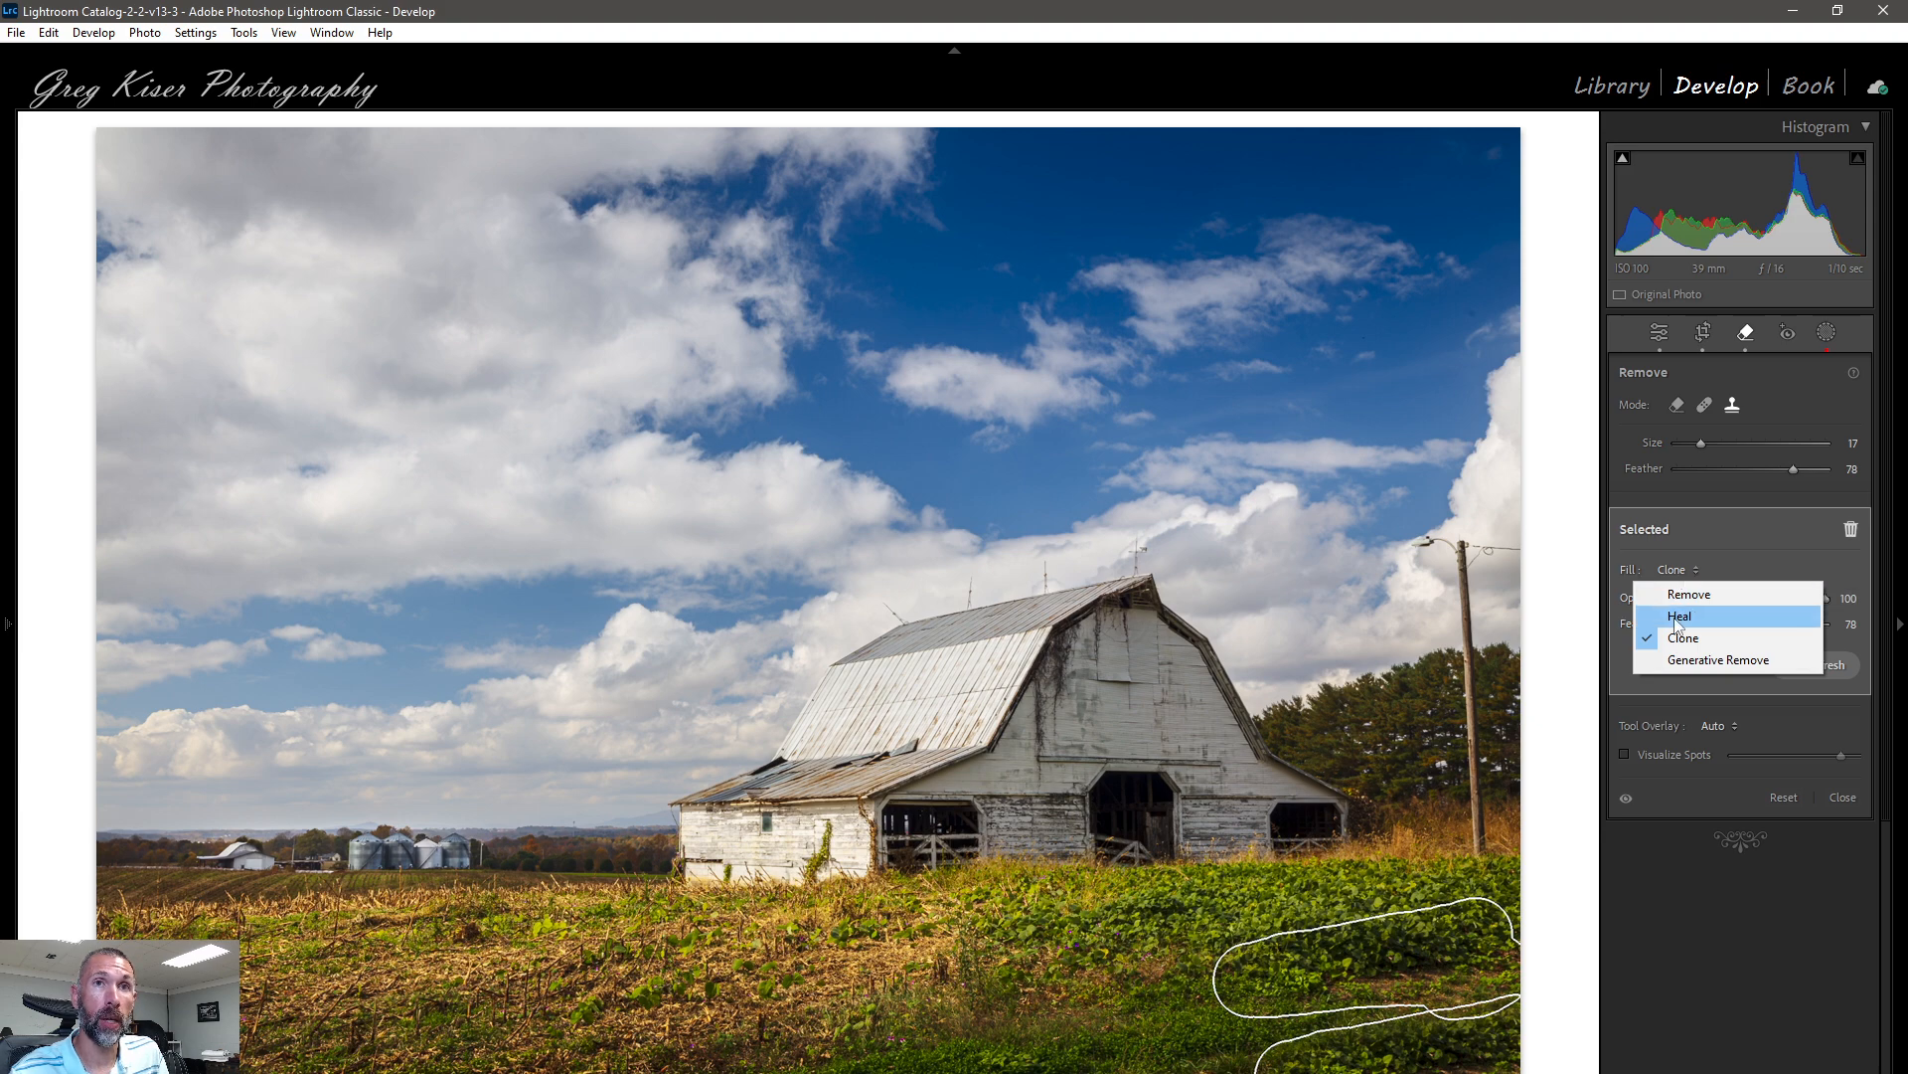
left_click(1675, 618)
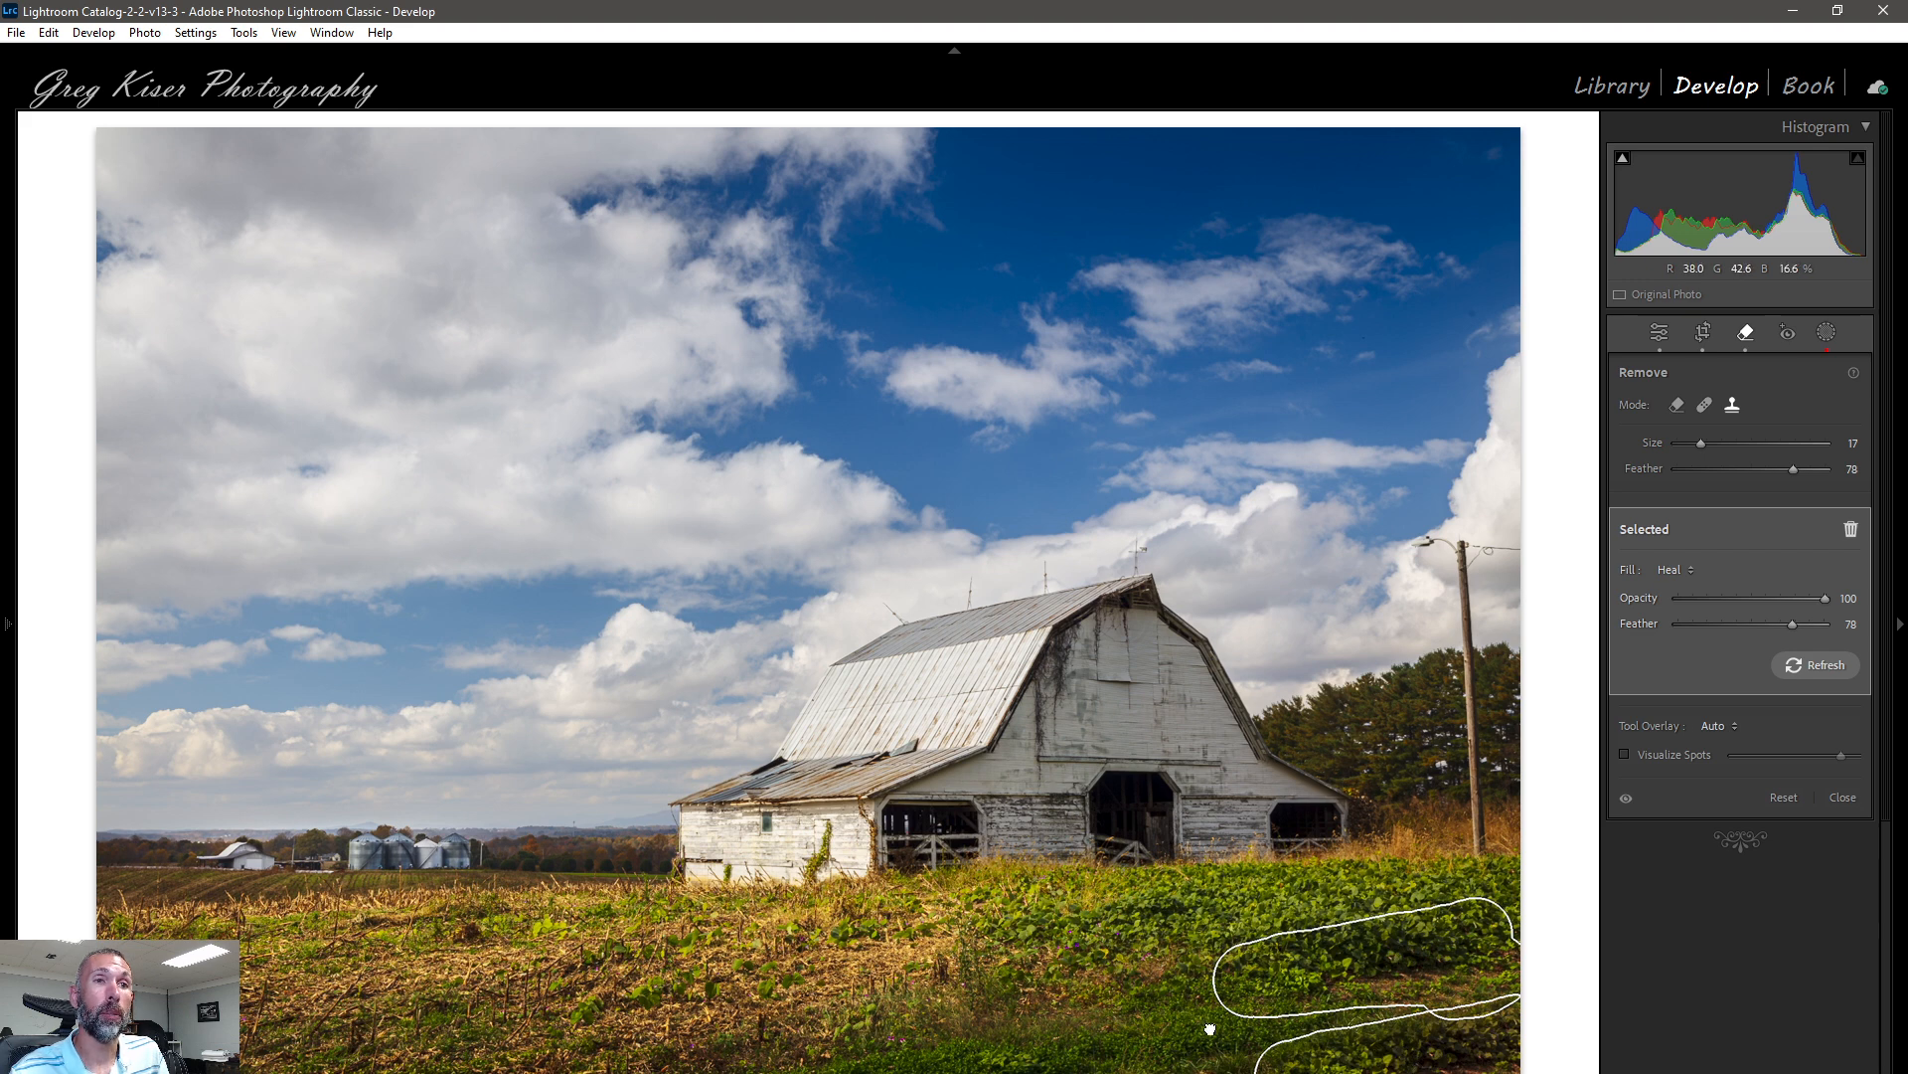
mouse_move(1398, 959)
left_mouse_down()
mouse_move(1209, 1029)
mouse_move(1175, 1017)
left_mouse_up()
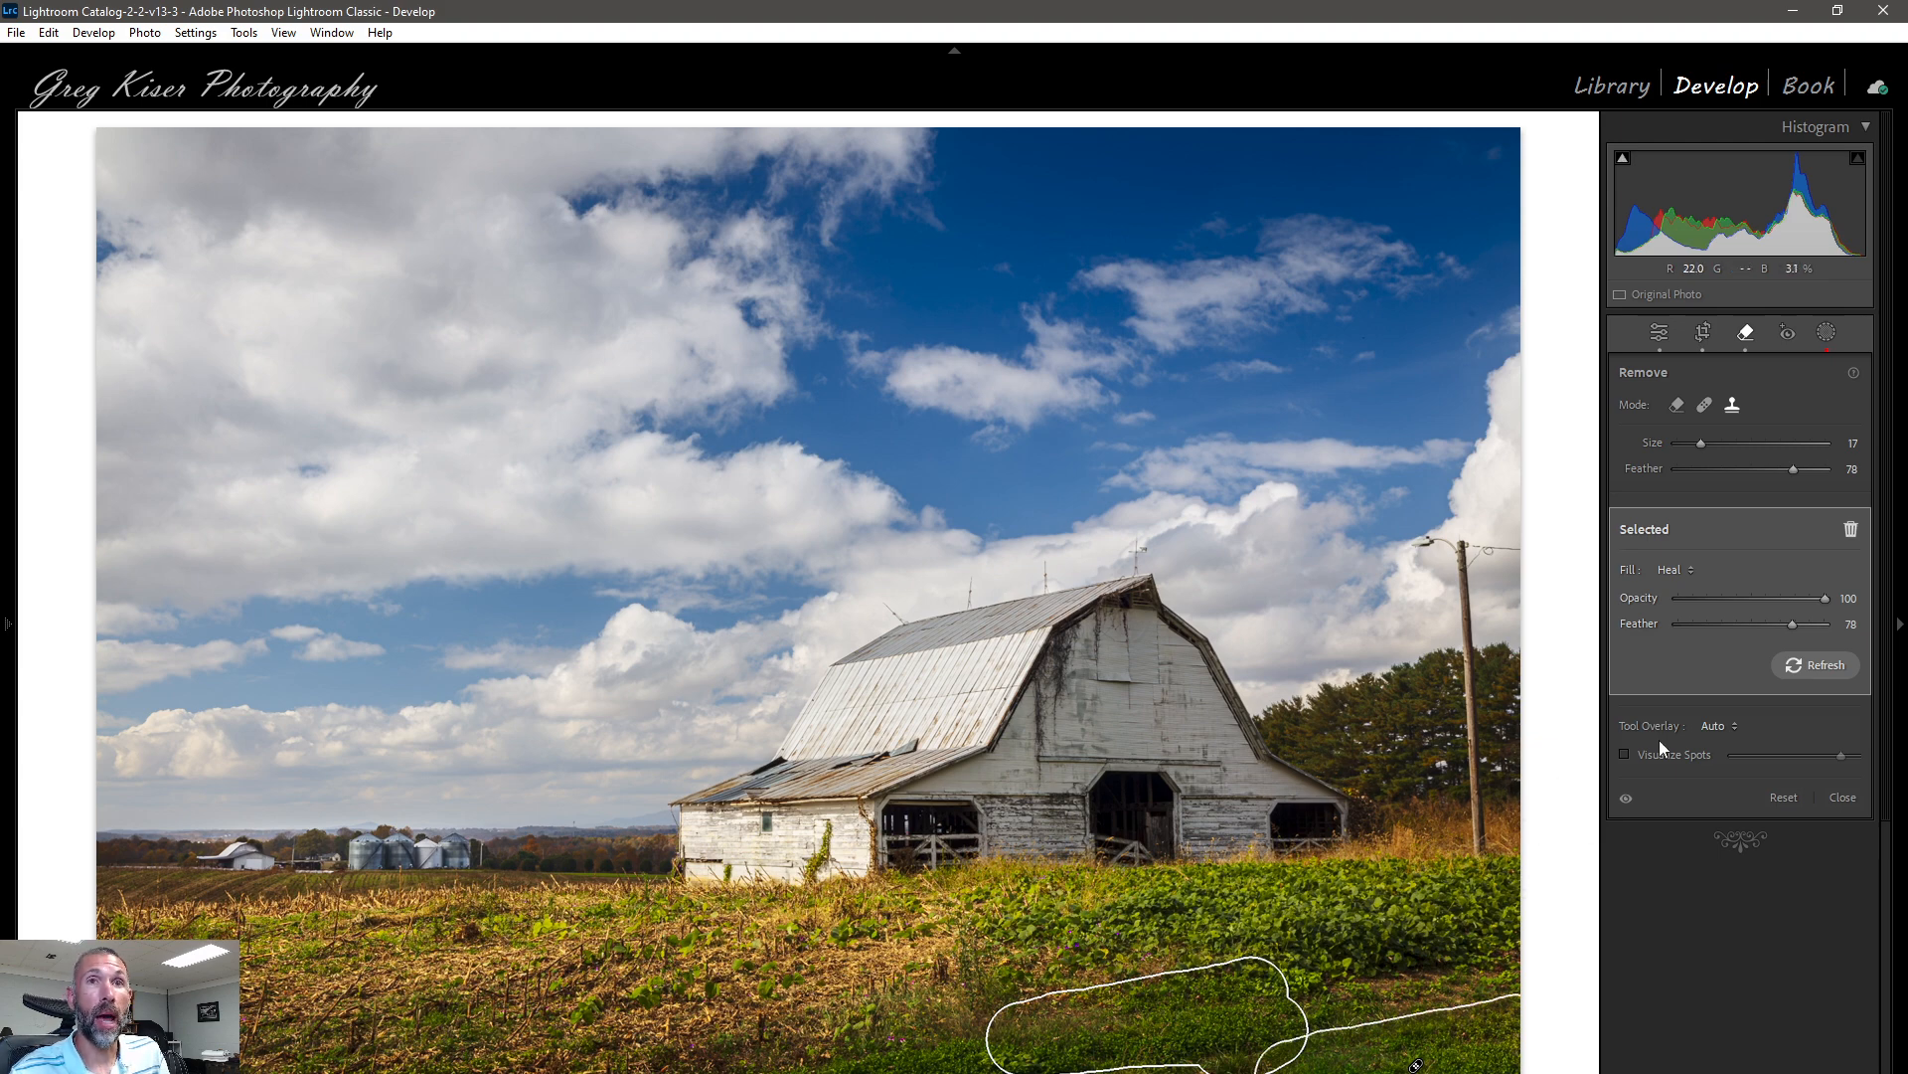
left_click(1821, 668)
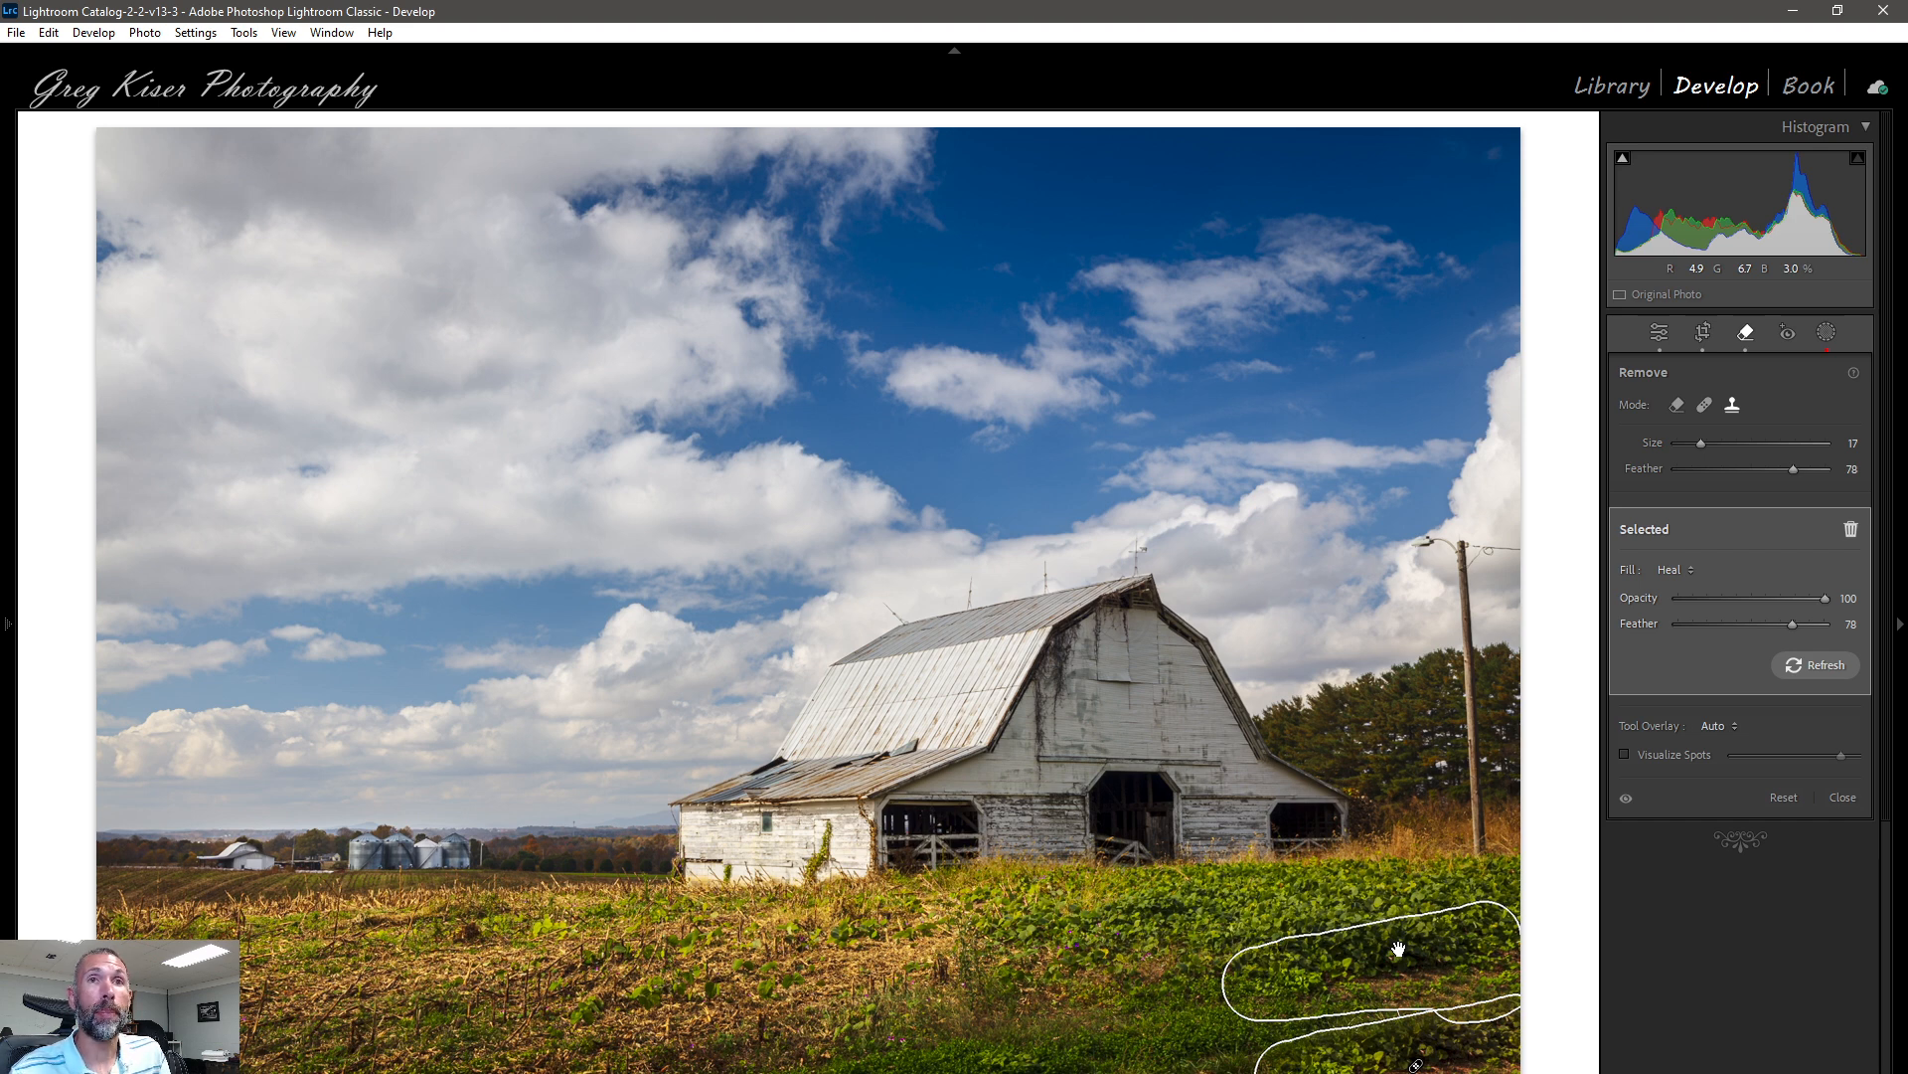
Step: Switch the road correction's fill to Remove and inspect the filled corner up close
left_click(1675, 571)
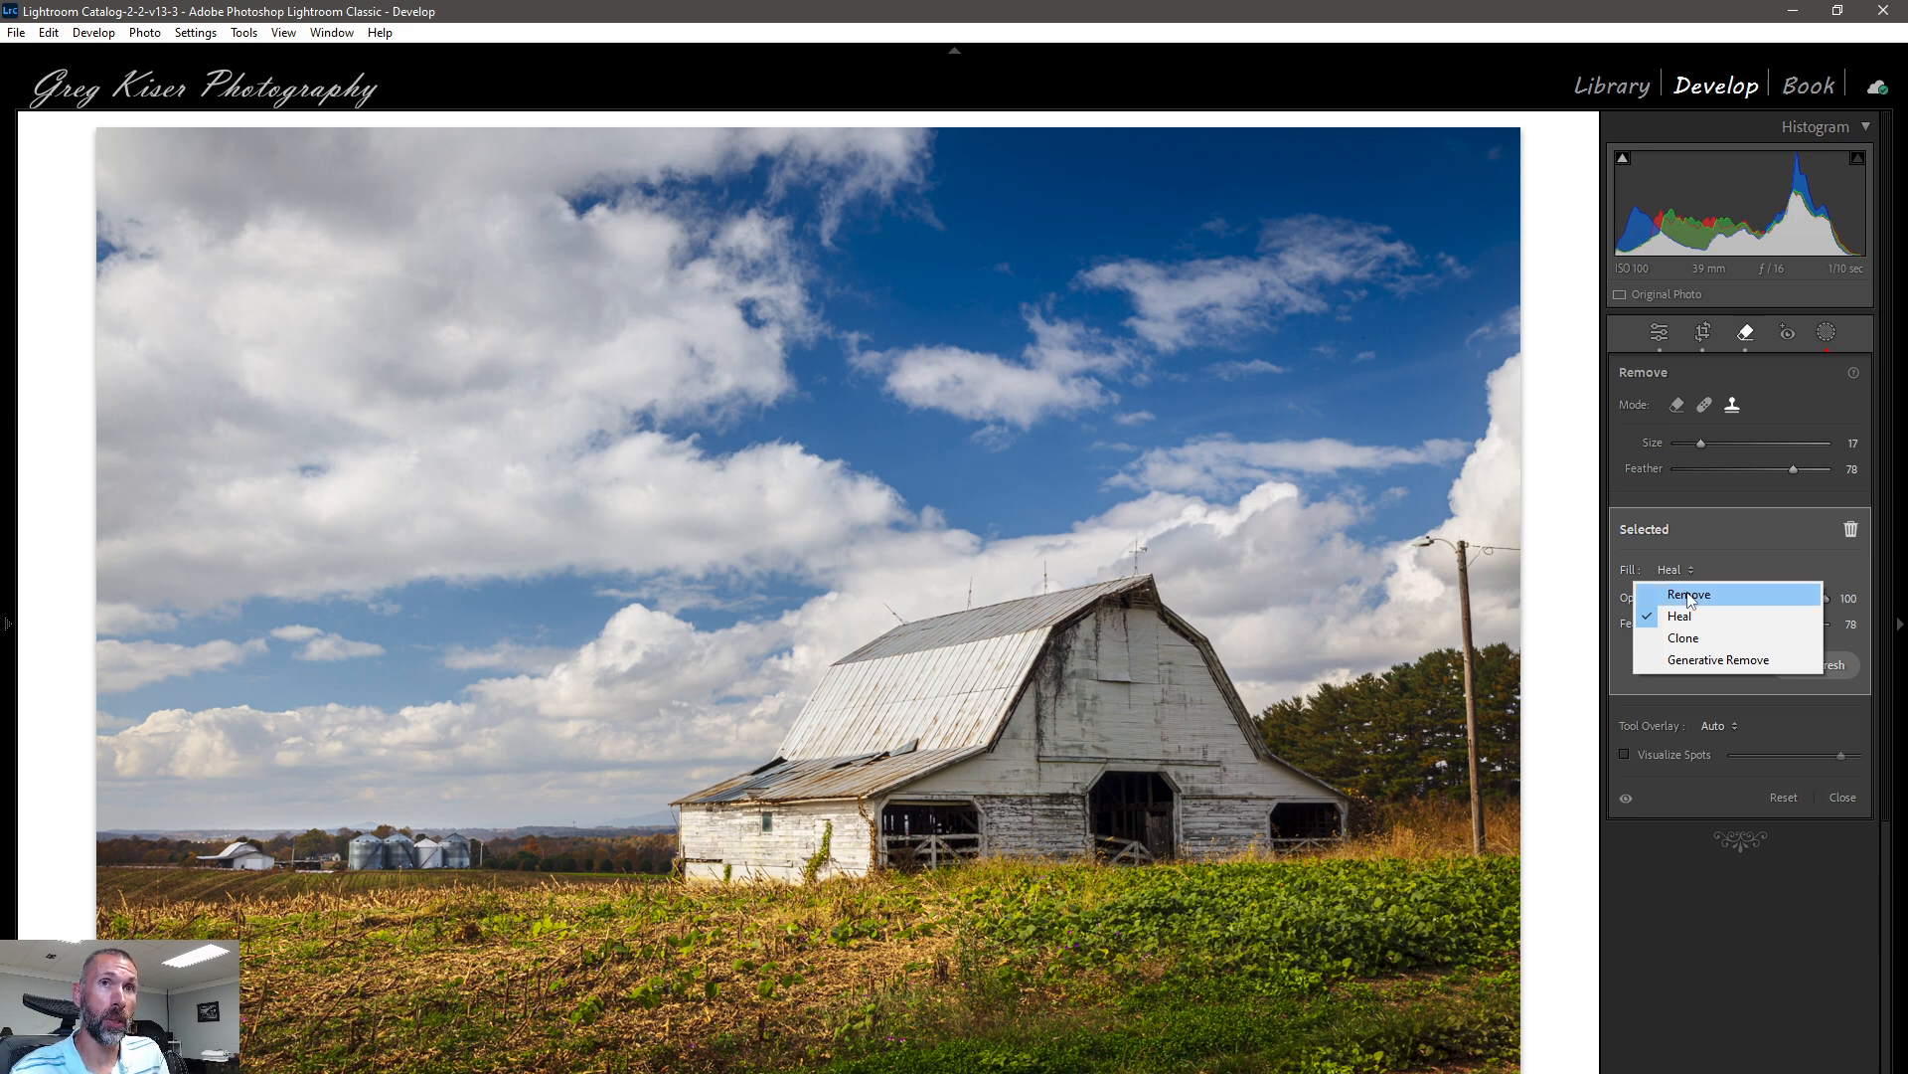
left_click(1689, 596)
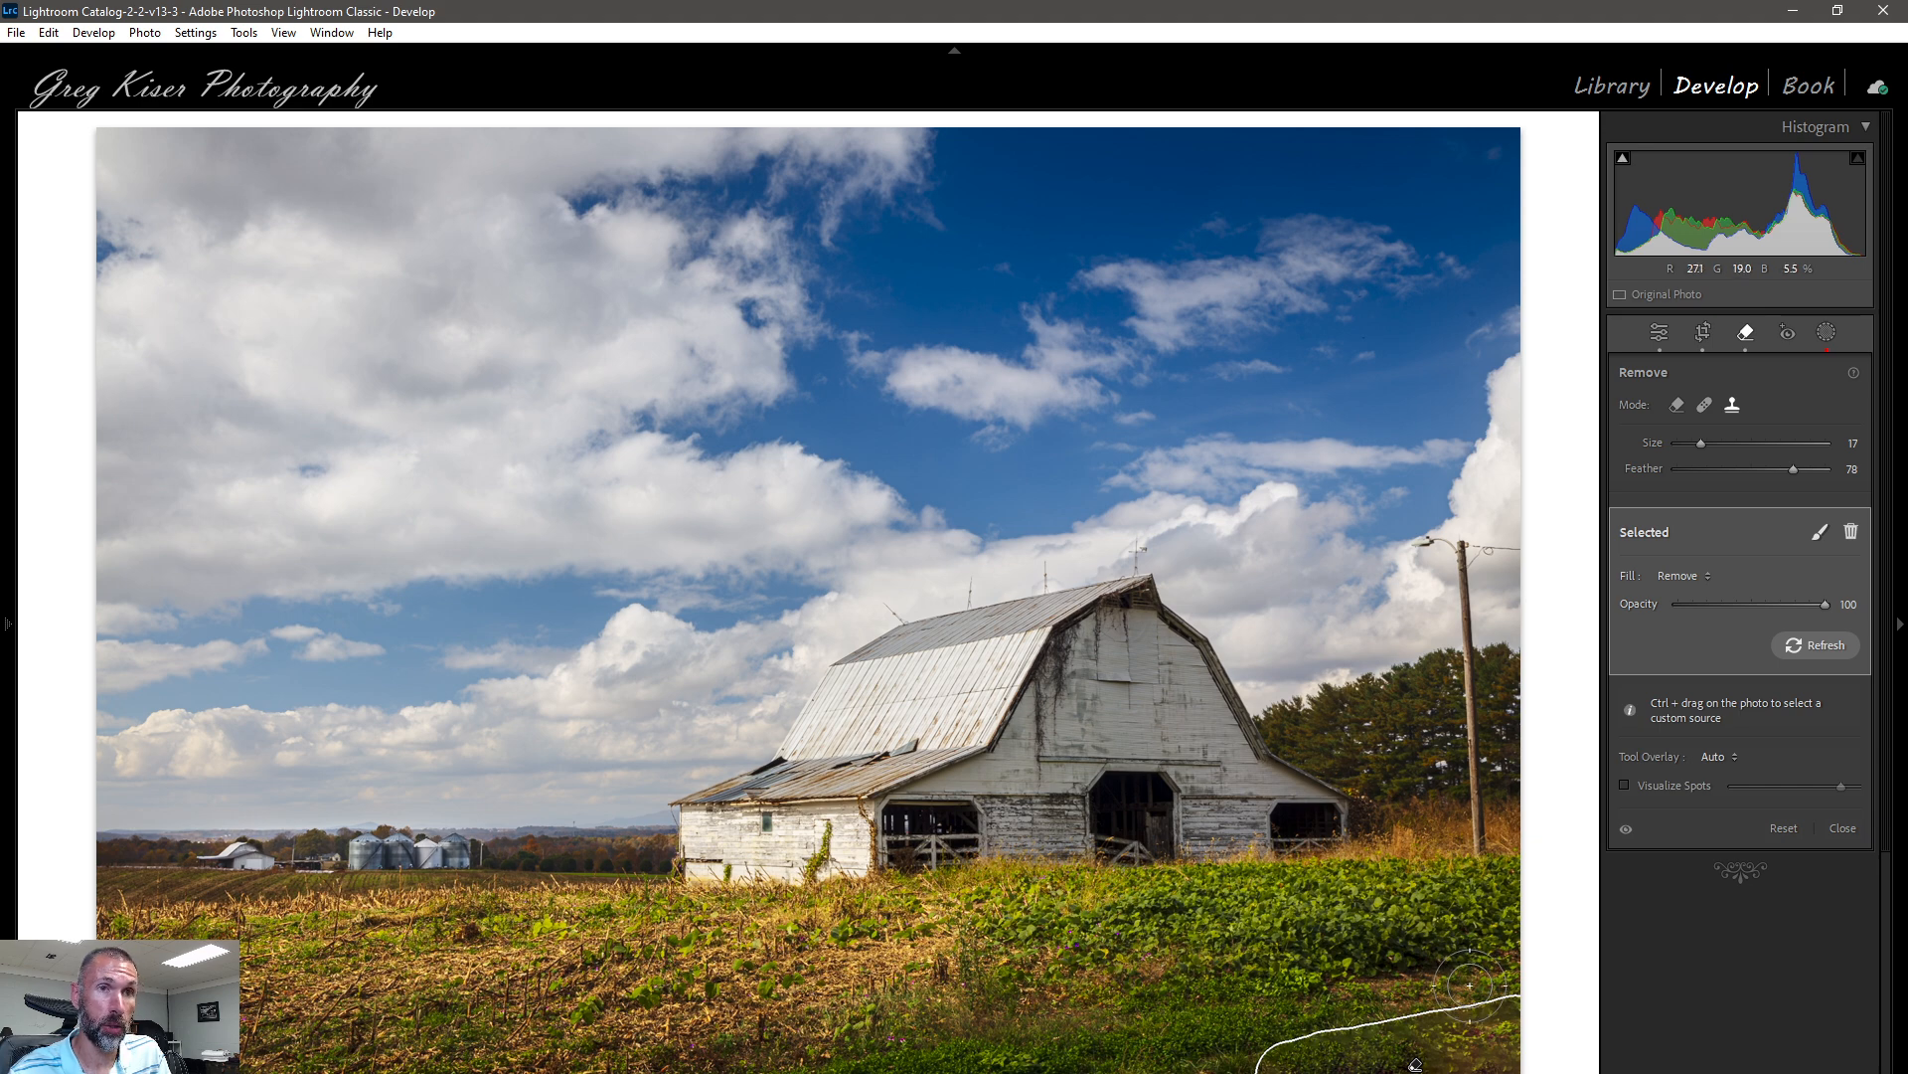
left_click(1475, 1040)
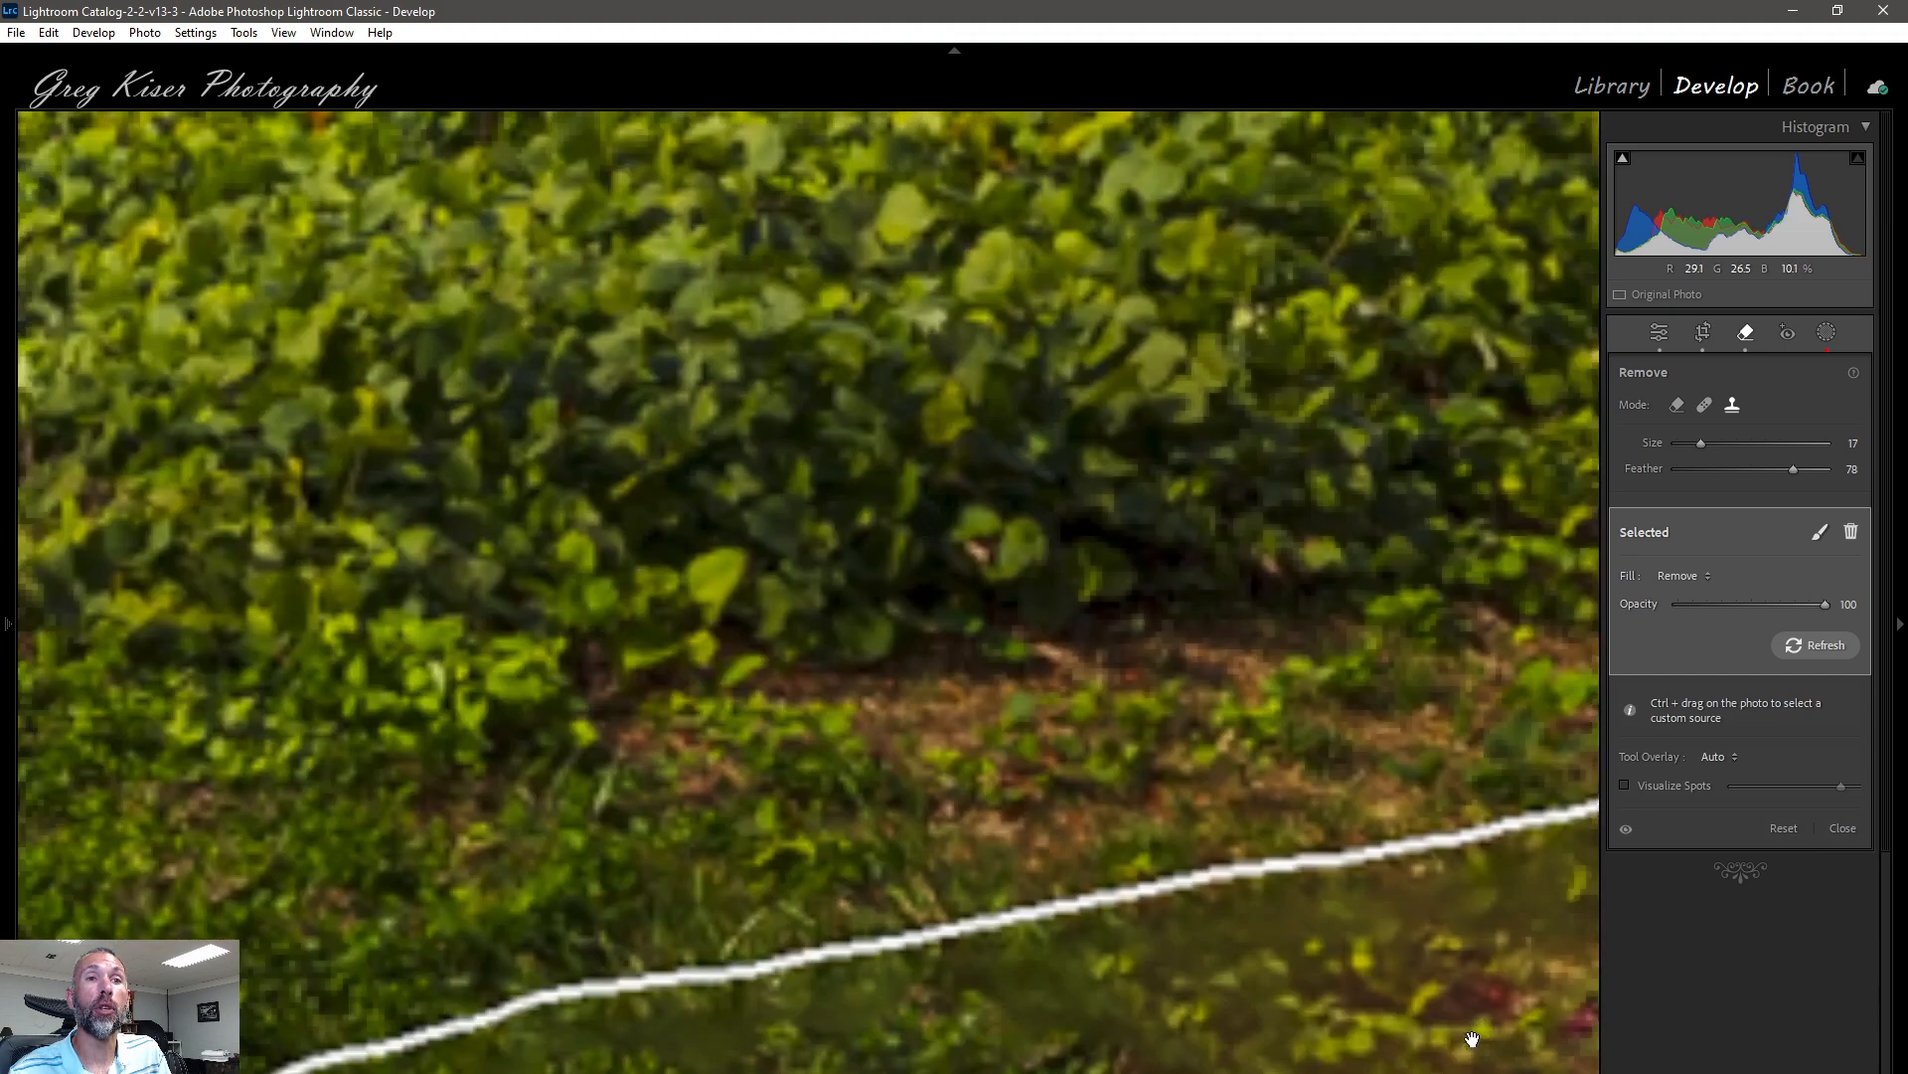
left_click_drag(1404, 971, 1214, 652)
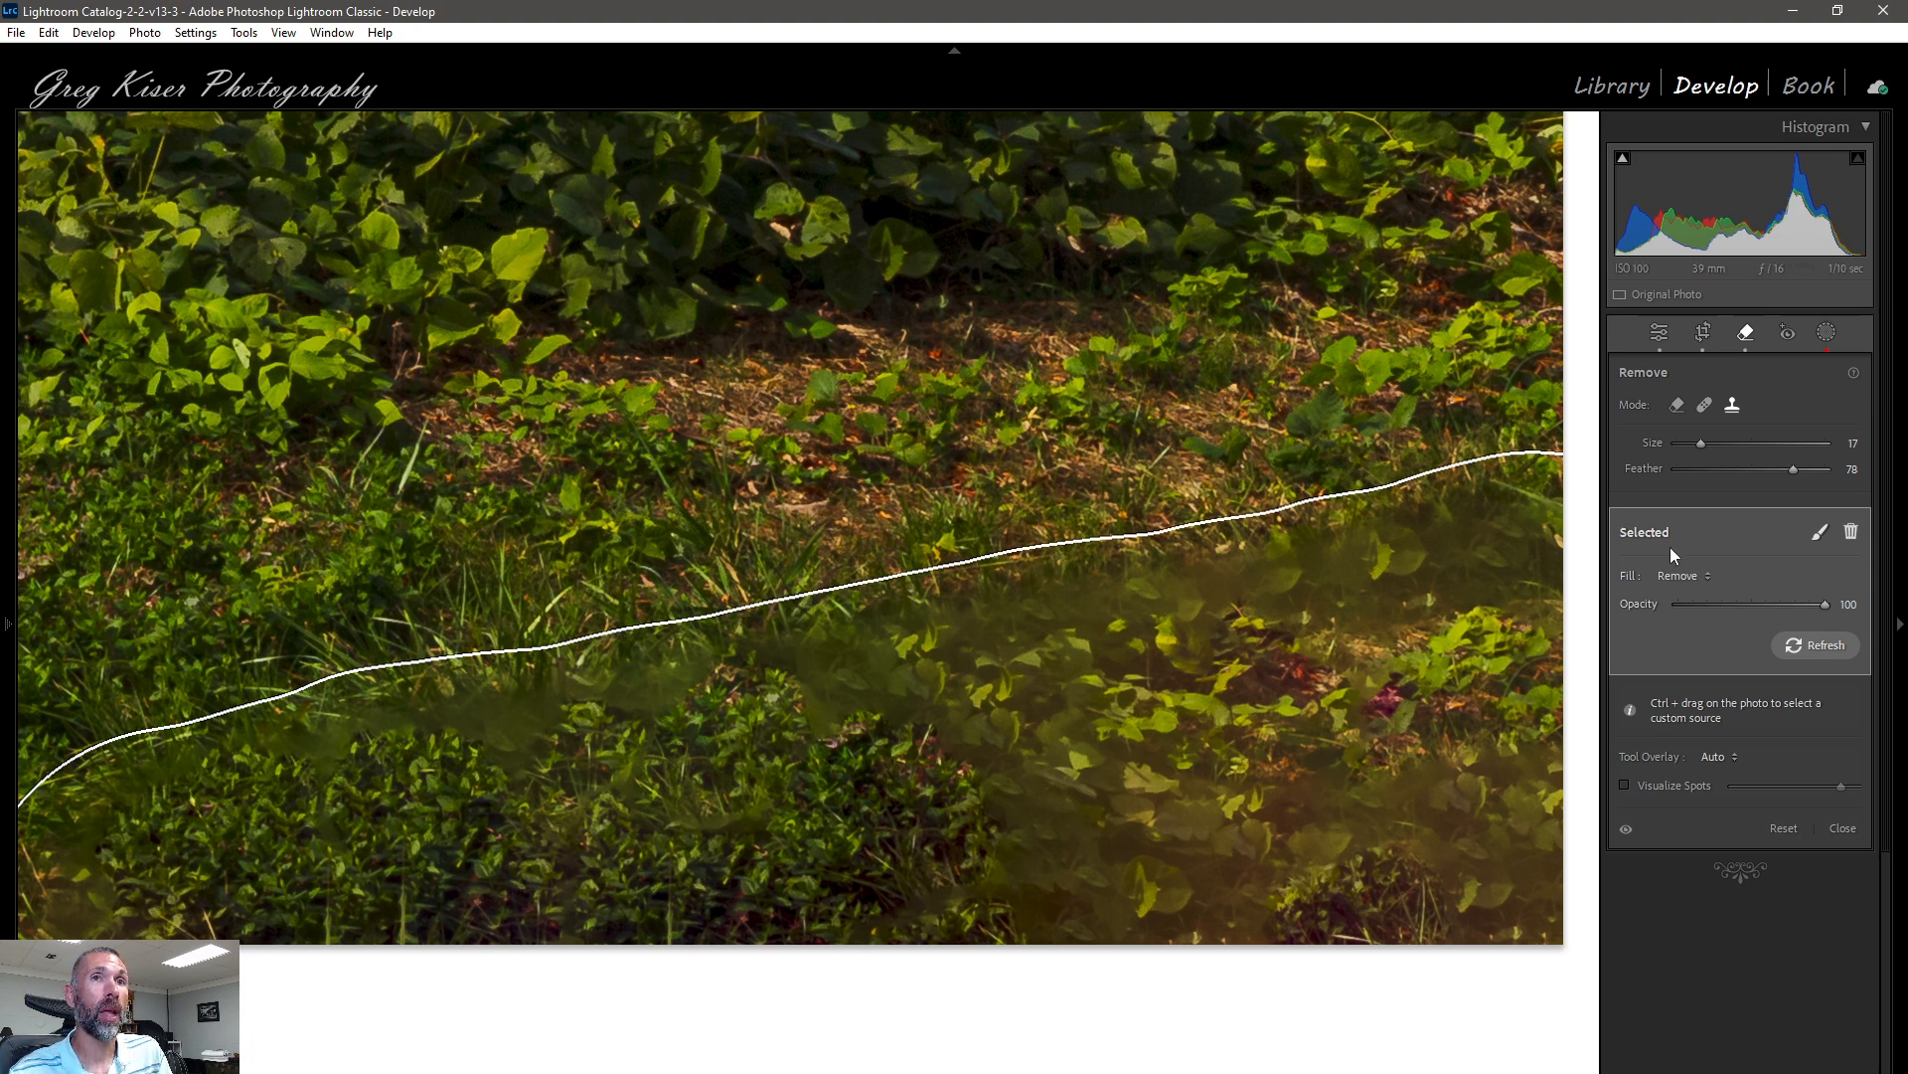
Step: Switch the road correction's fill to Generative Remove and choose variation 2 of 3
left_click(1695, 582)
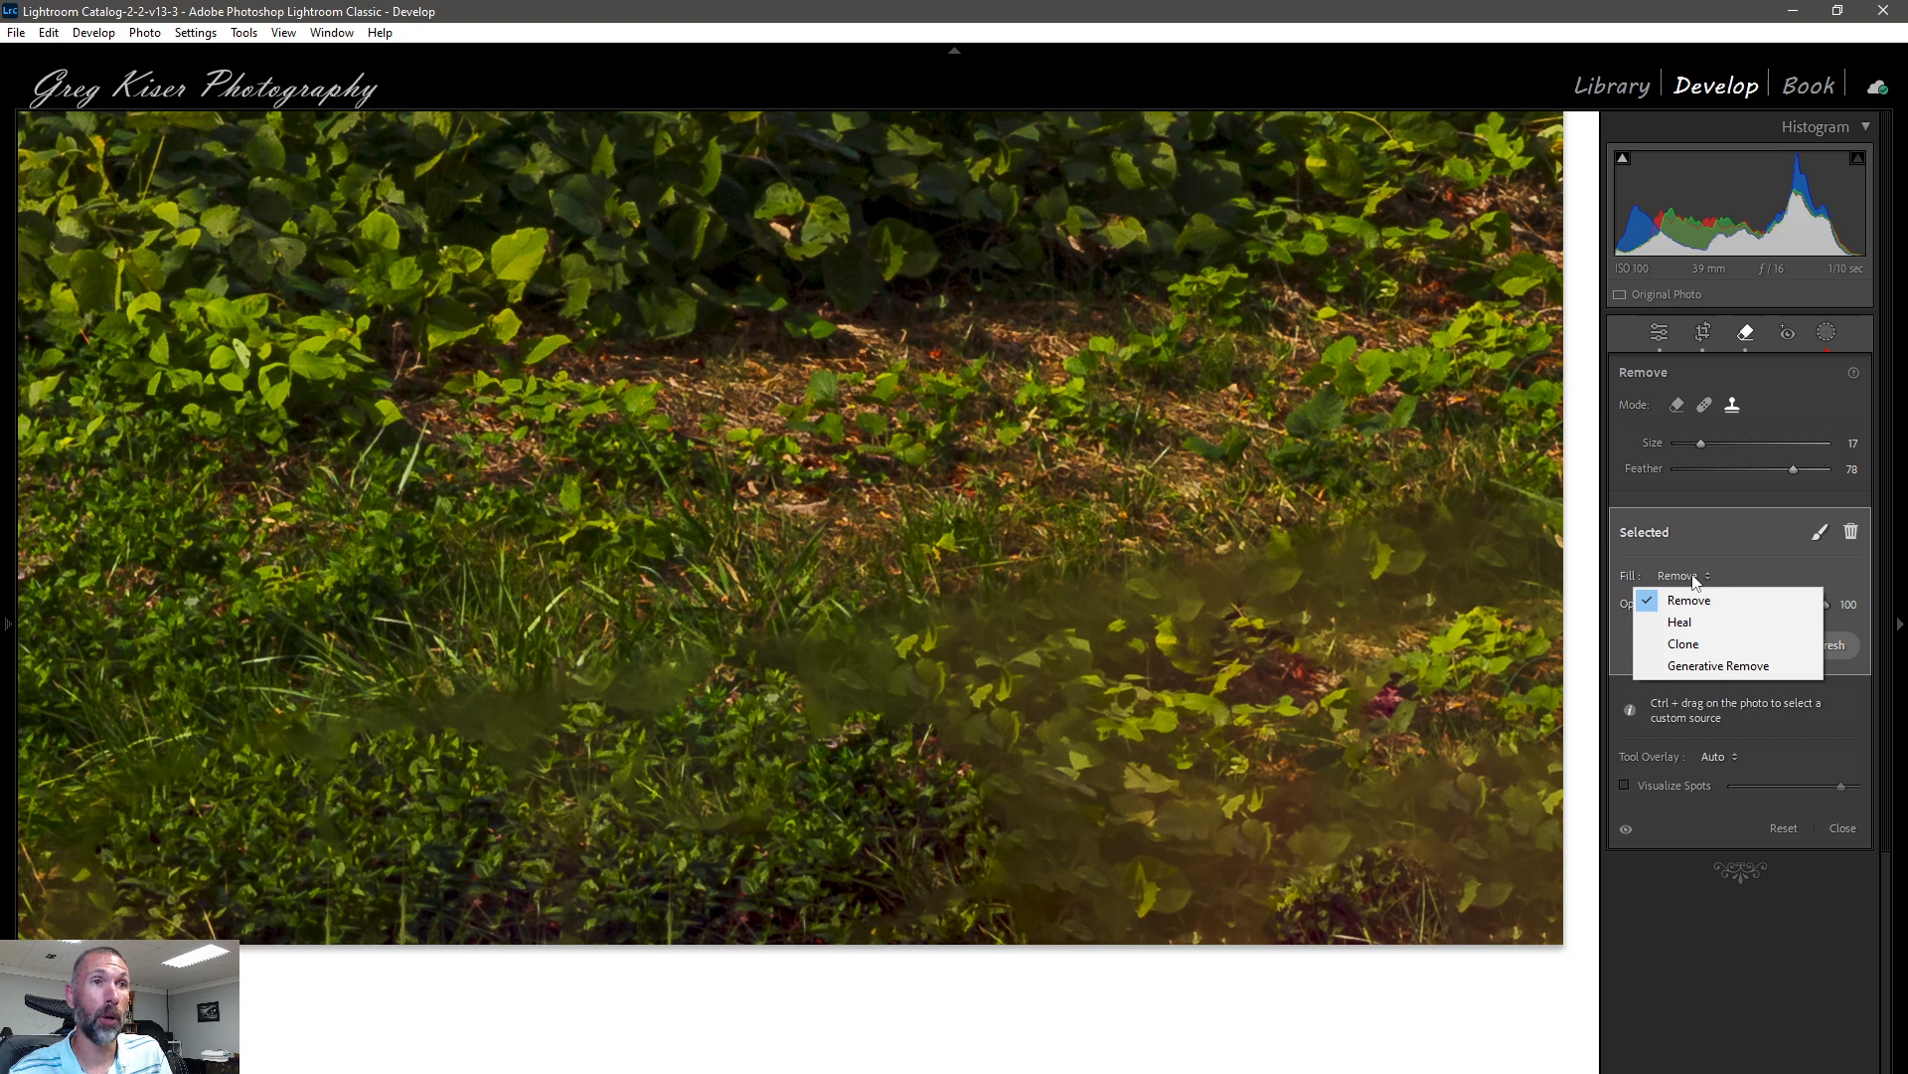
left_click(1700, 668)
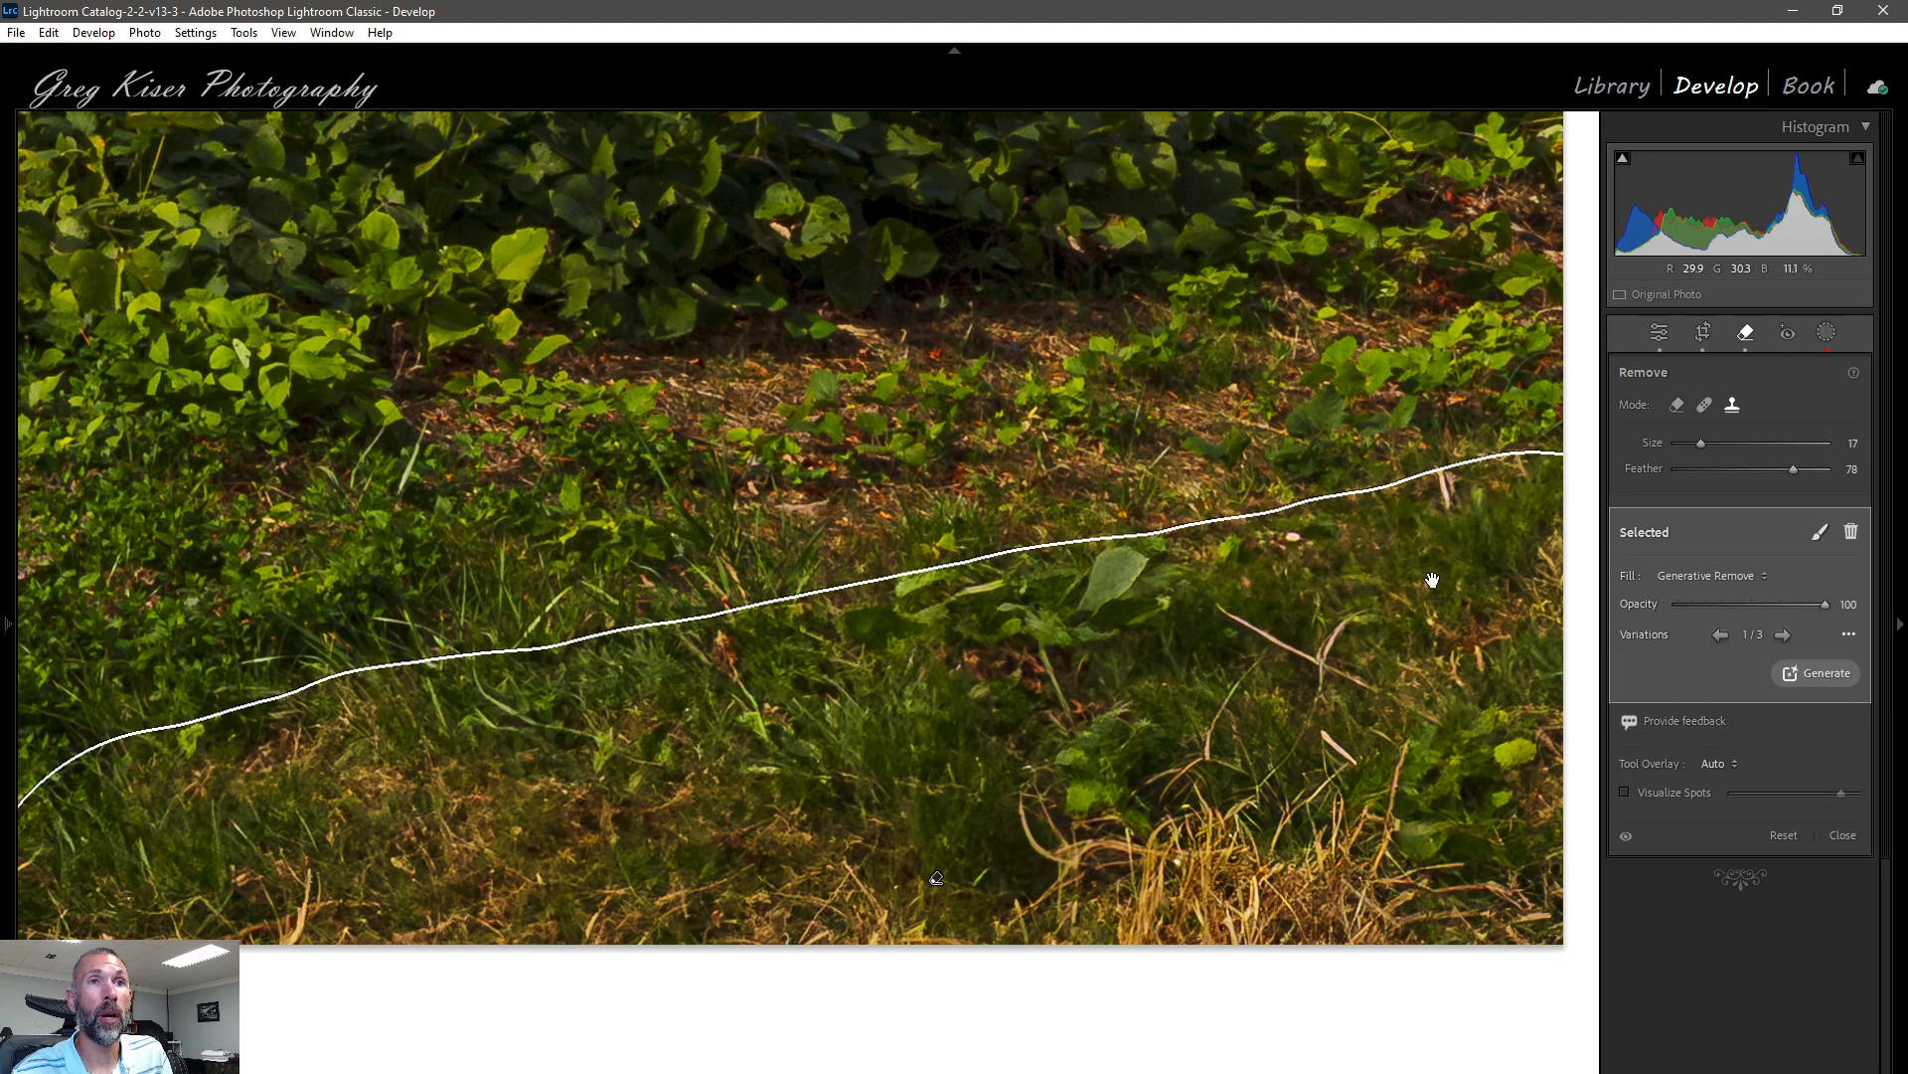
left_click(1782, 635)
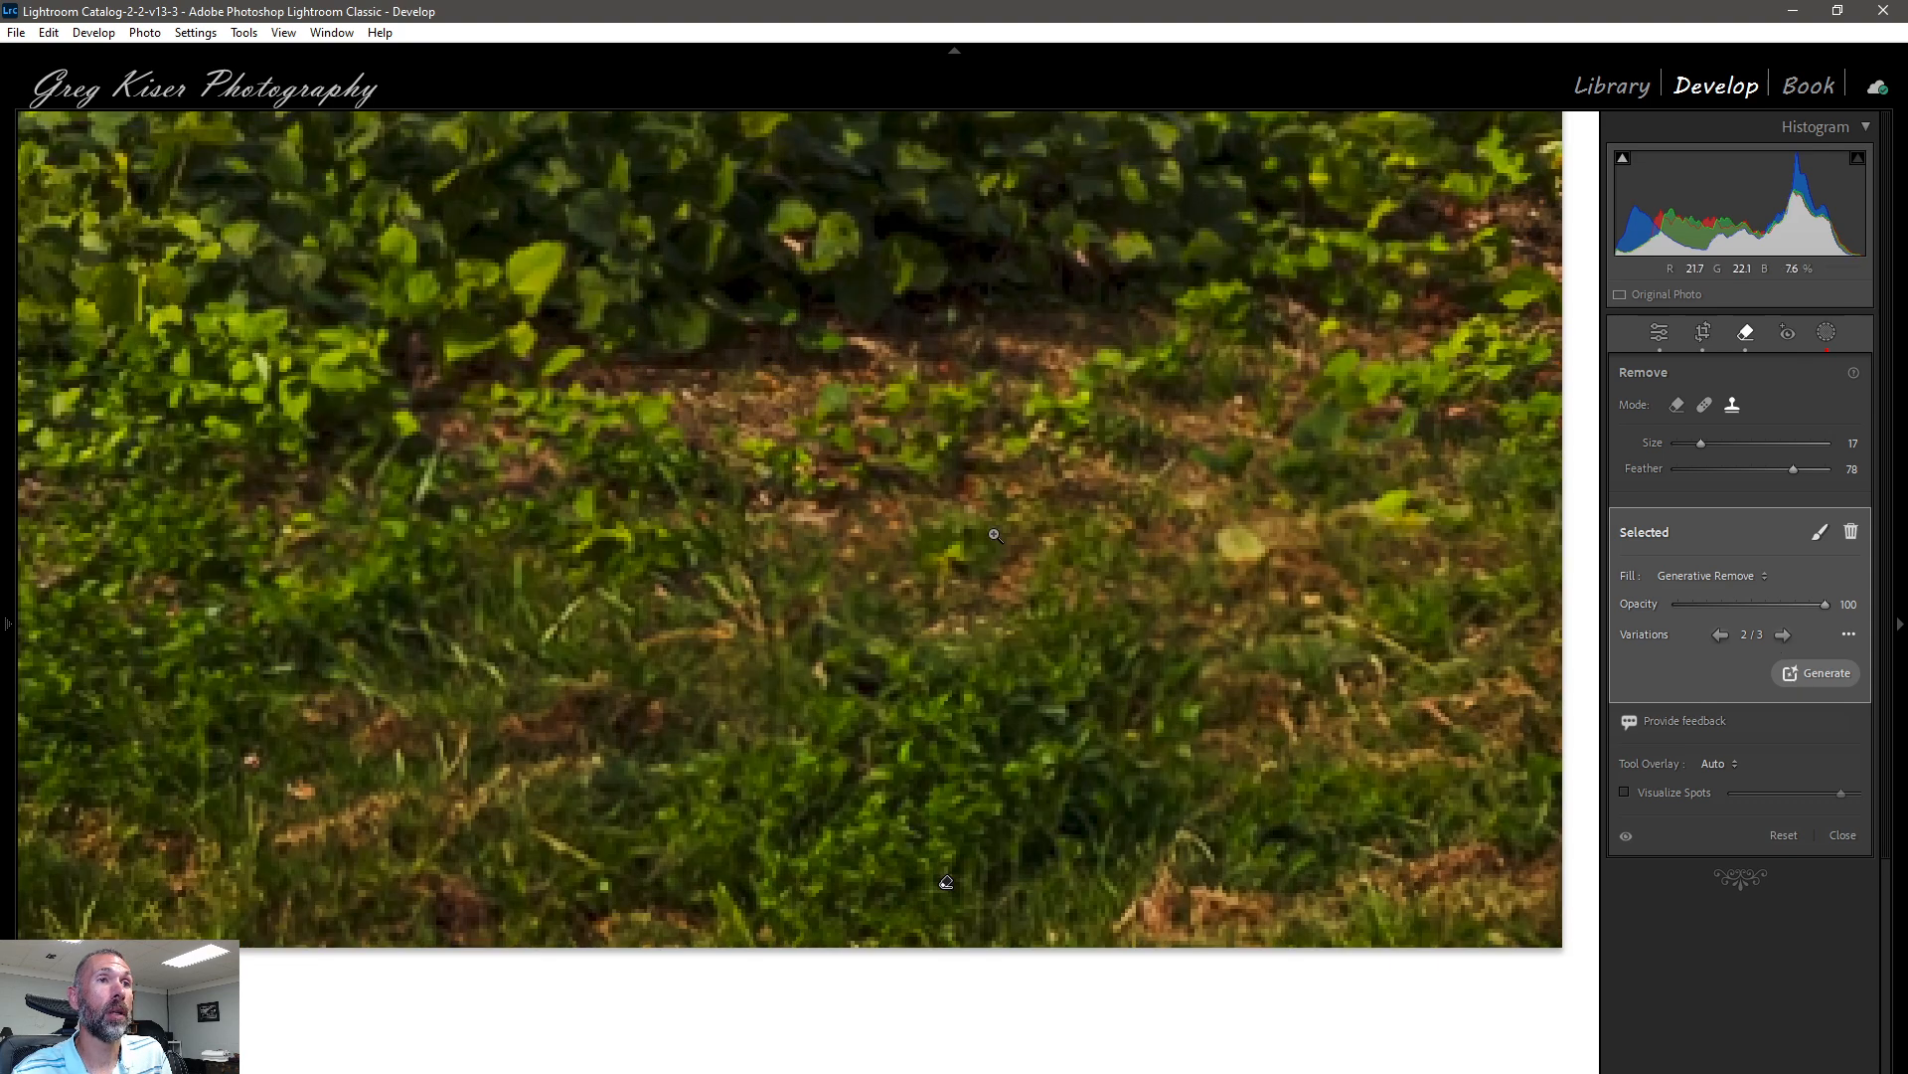
left_click(992, 534)
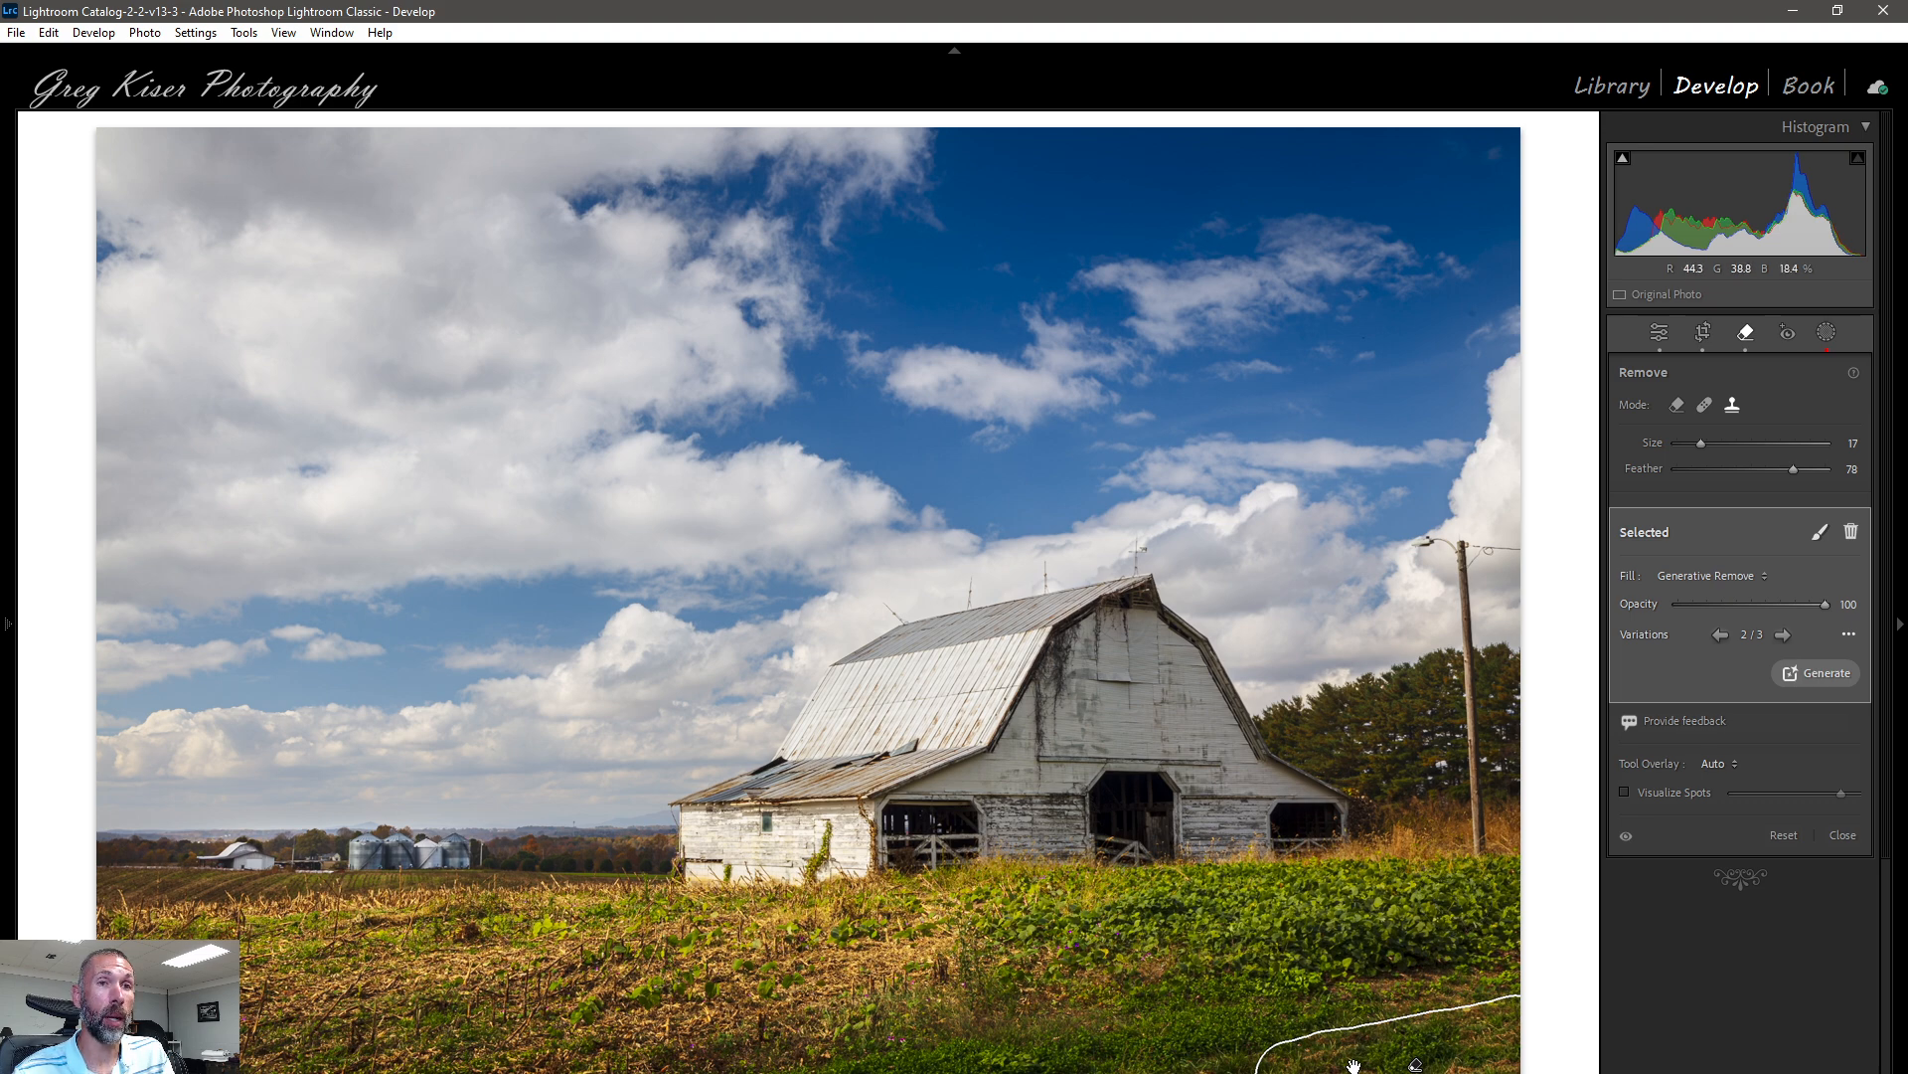
Step: Try a Clone stroke over the utility pole, lamp and wire at brush size 7, and delete that correction
scroll(1469, 837, "down", 4)
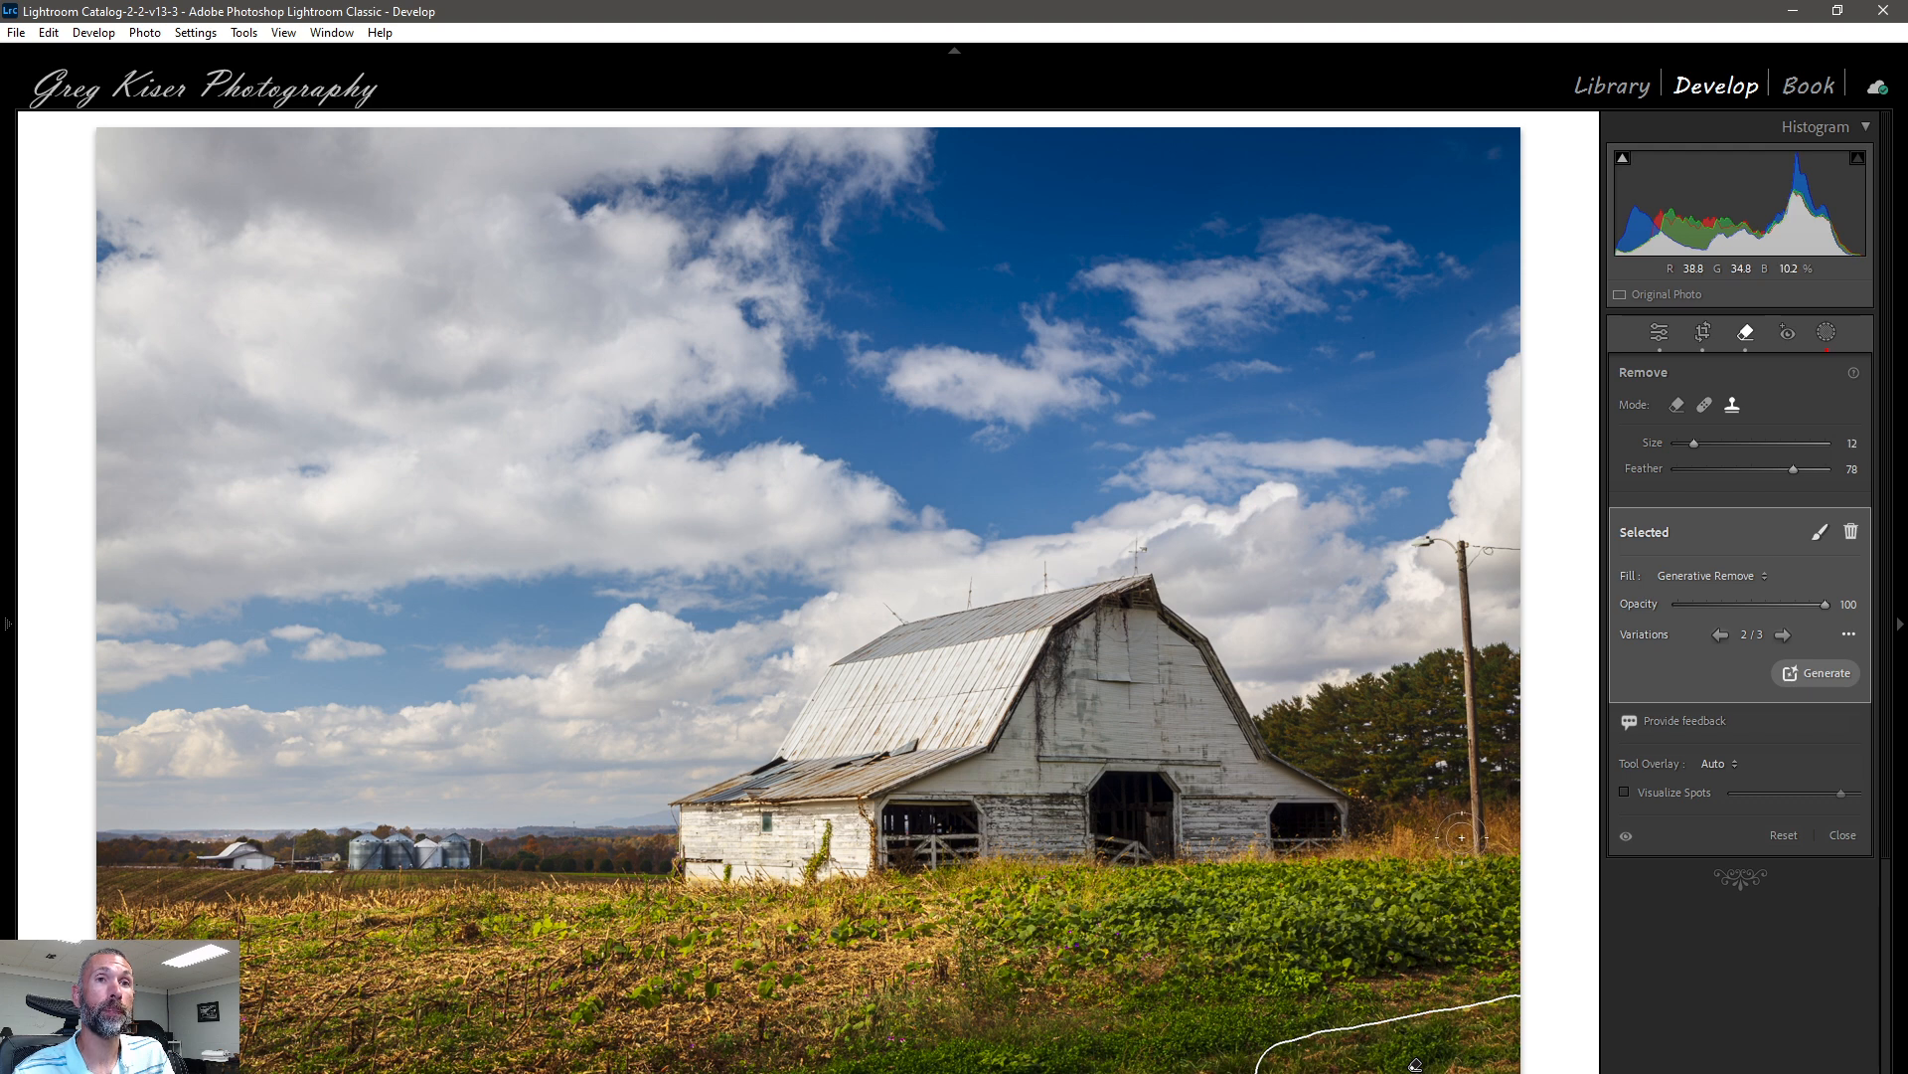
scroll(1476, 842, "down", 3)
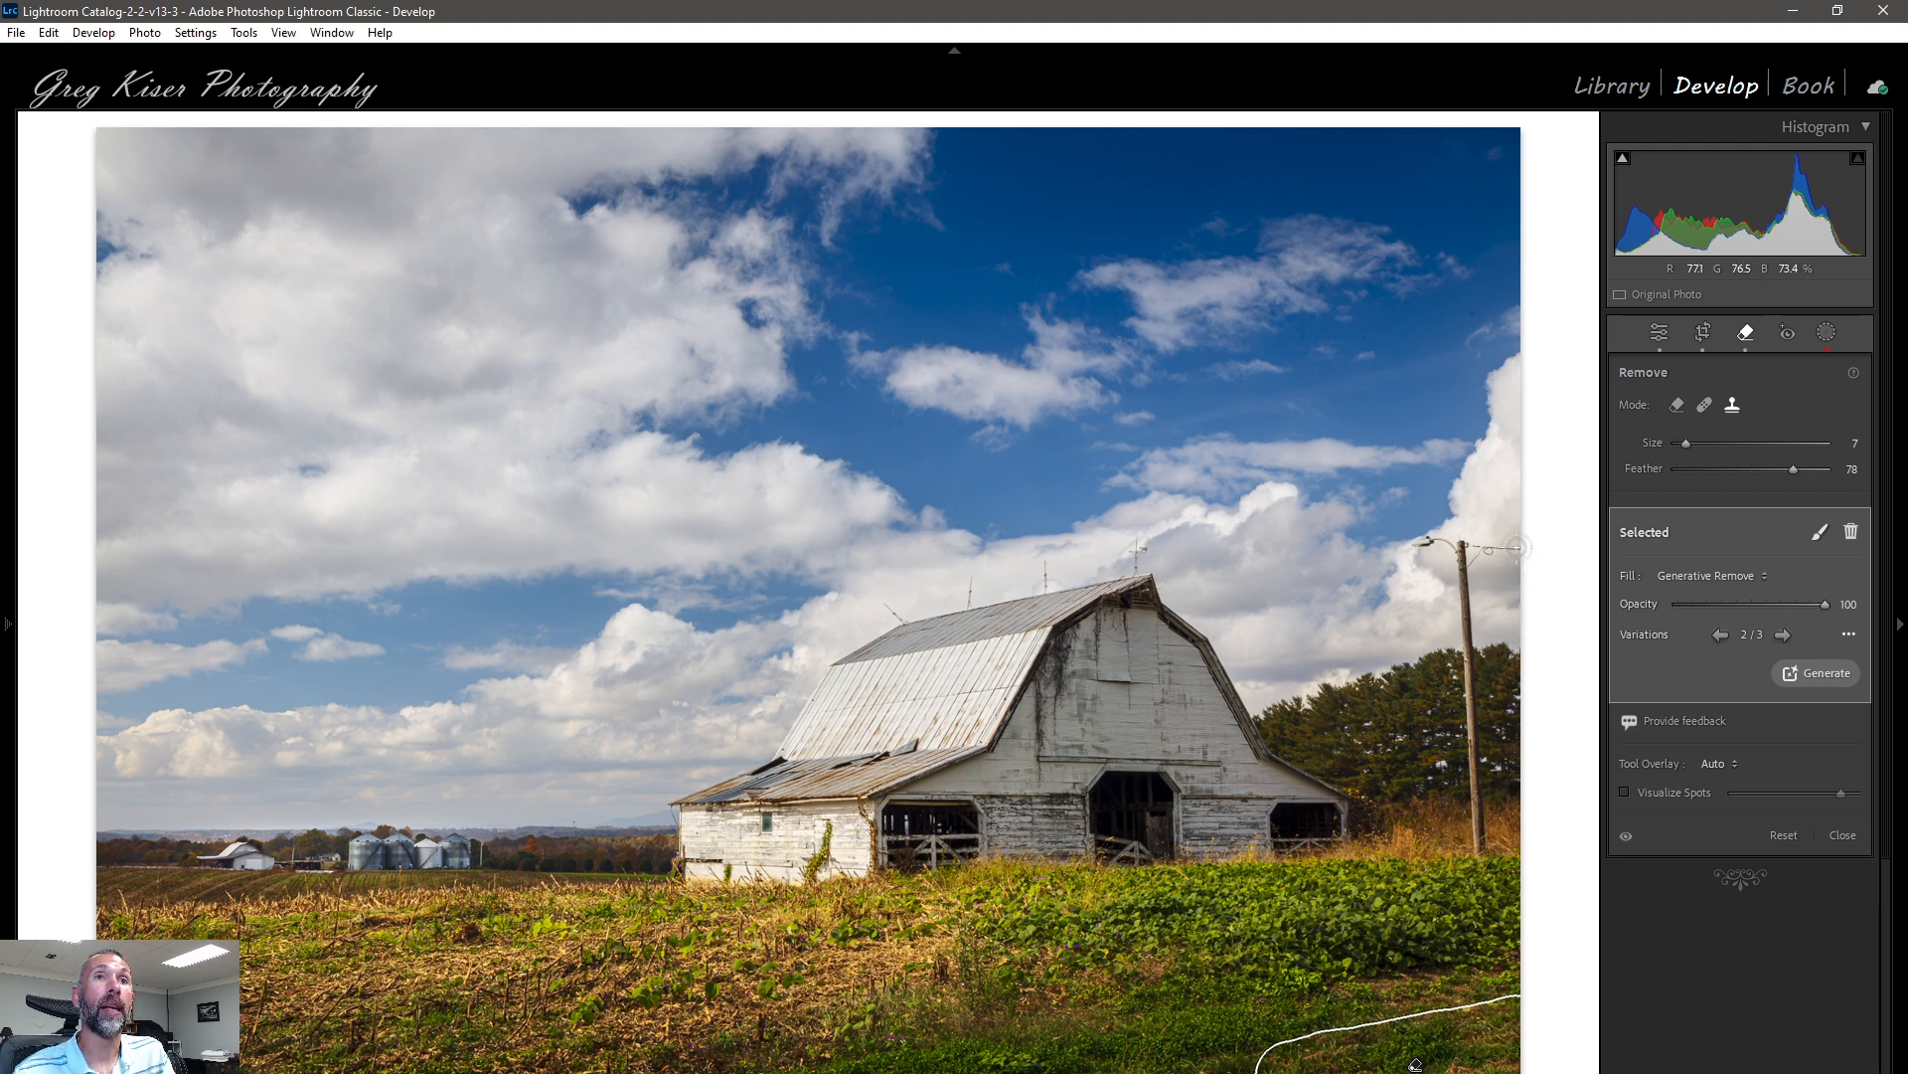
mouse_move(1501, 545)
left_mouse_down()
mouse_move(1410, 544)
mouse_move(1467, 545)
mouse_move(1478, 856)
mouse_move(1475, 731)
left_mouse_up()
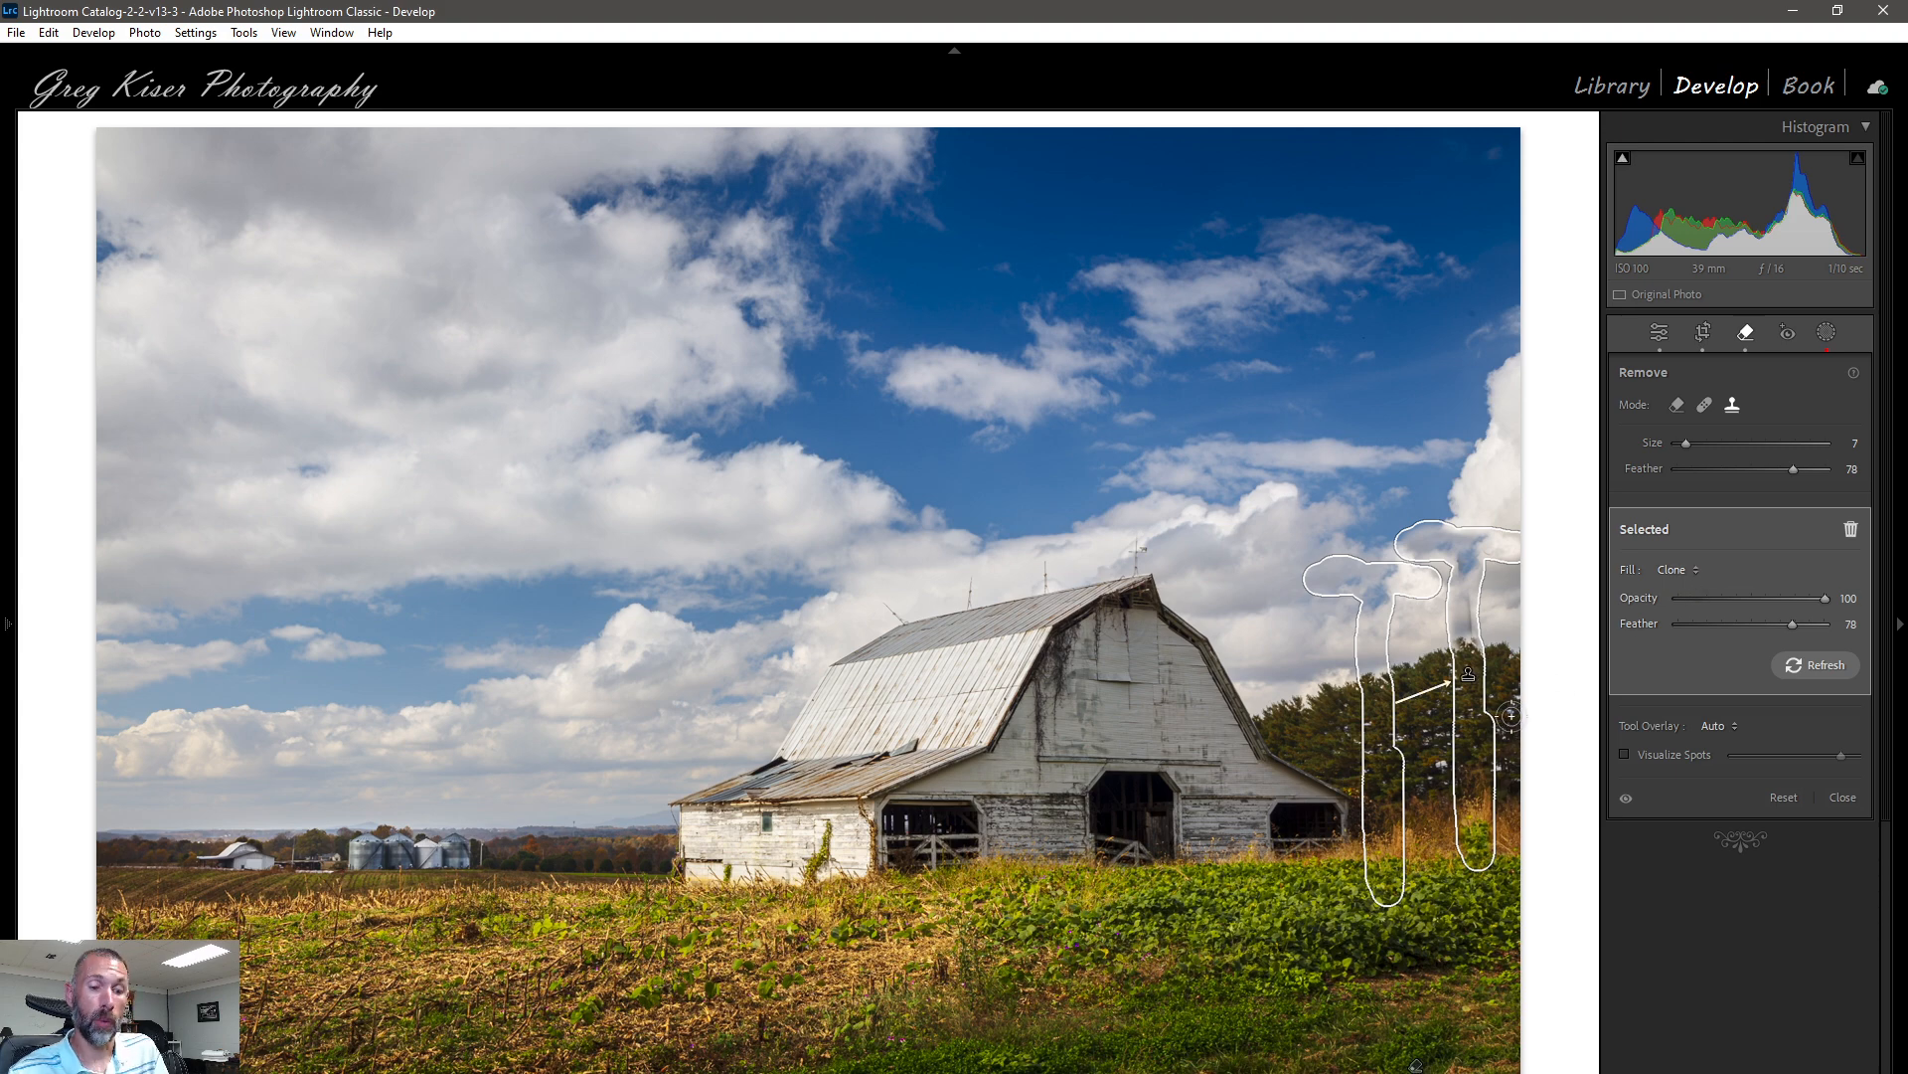
key("Delete")
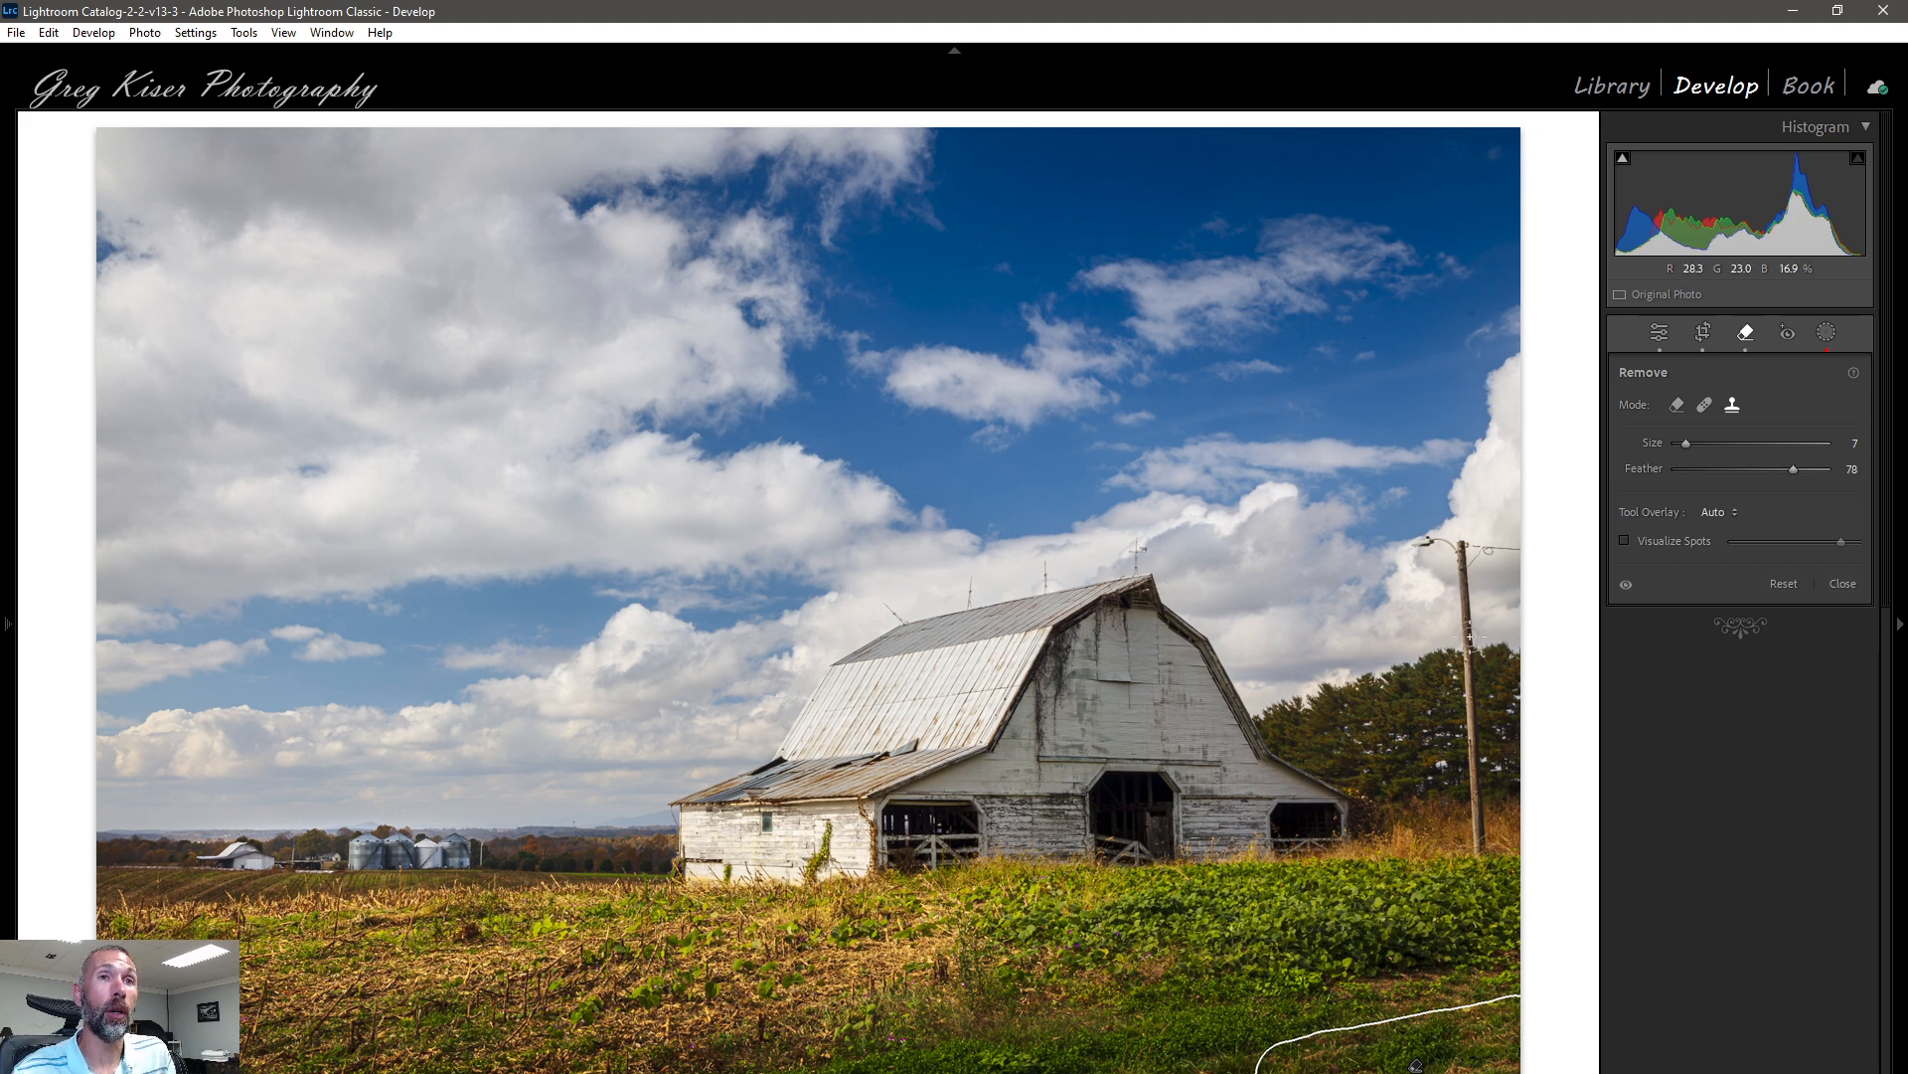
Step: Turn off generative AI for Remove mode and paint a Heal stroke over the utility pole, lamp and wire at size 9 and feather 78
left_click(1676, 408)
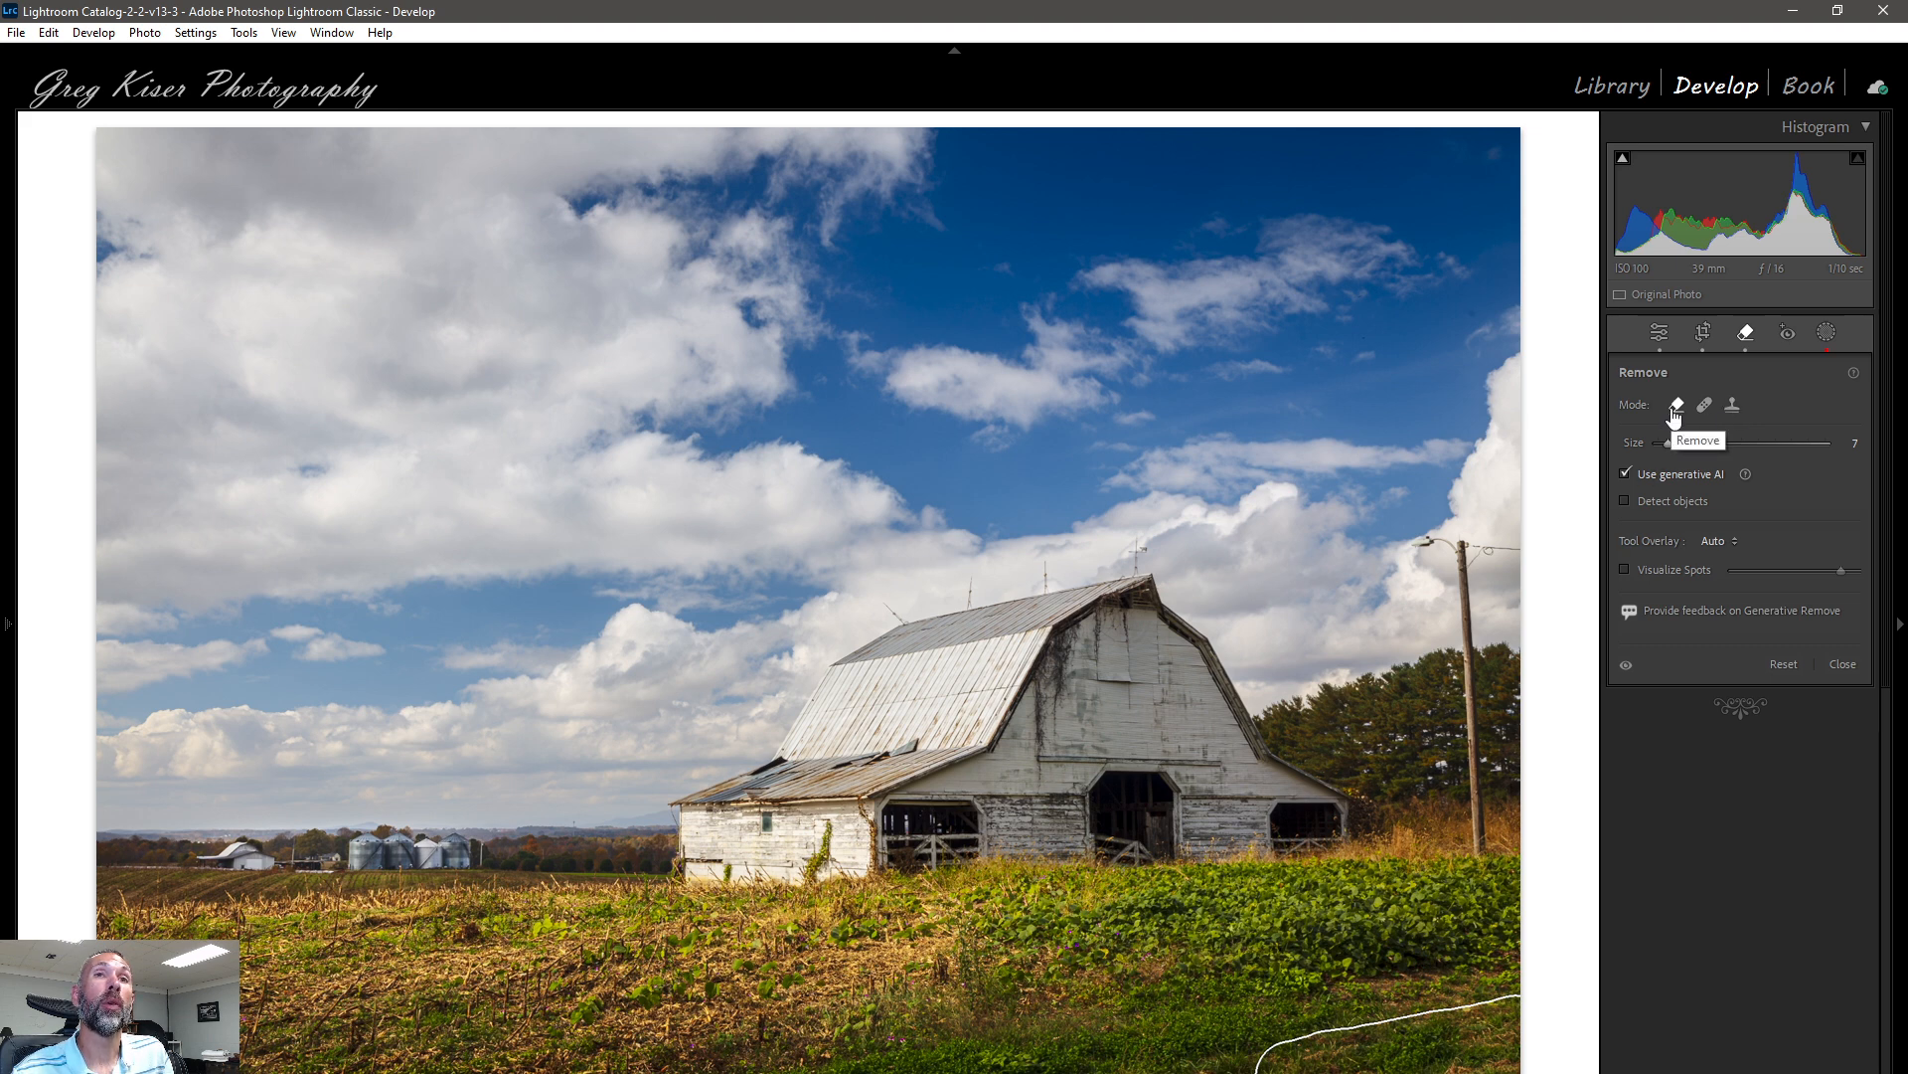
left_click(1625, 472)
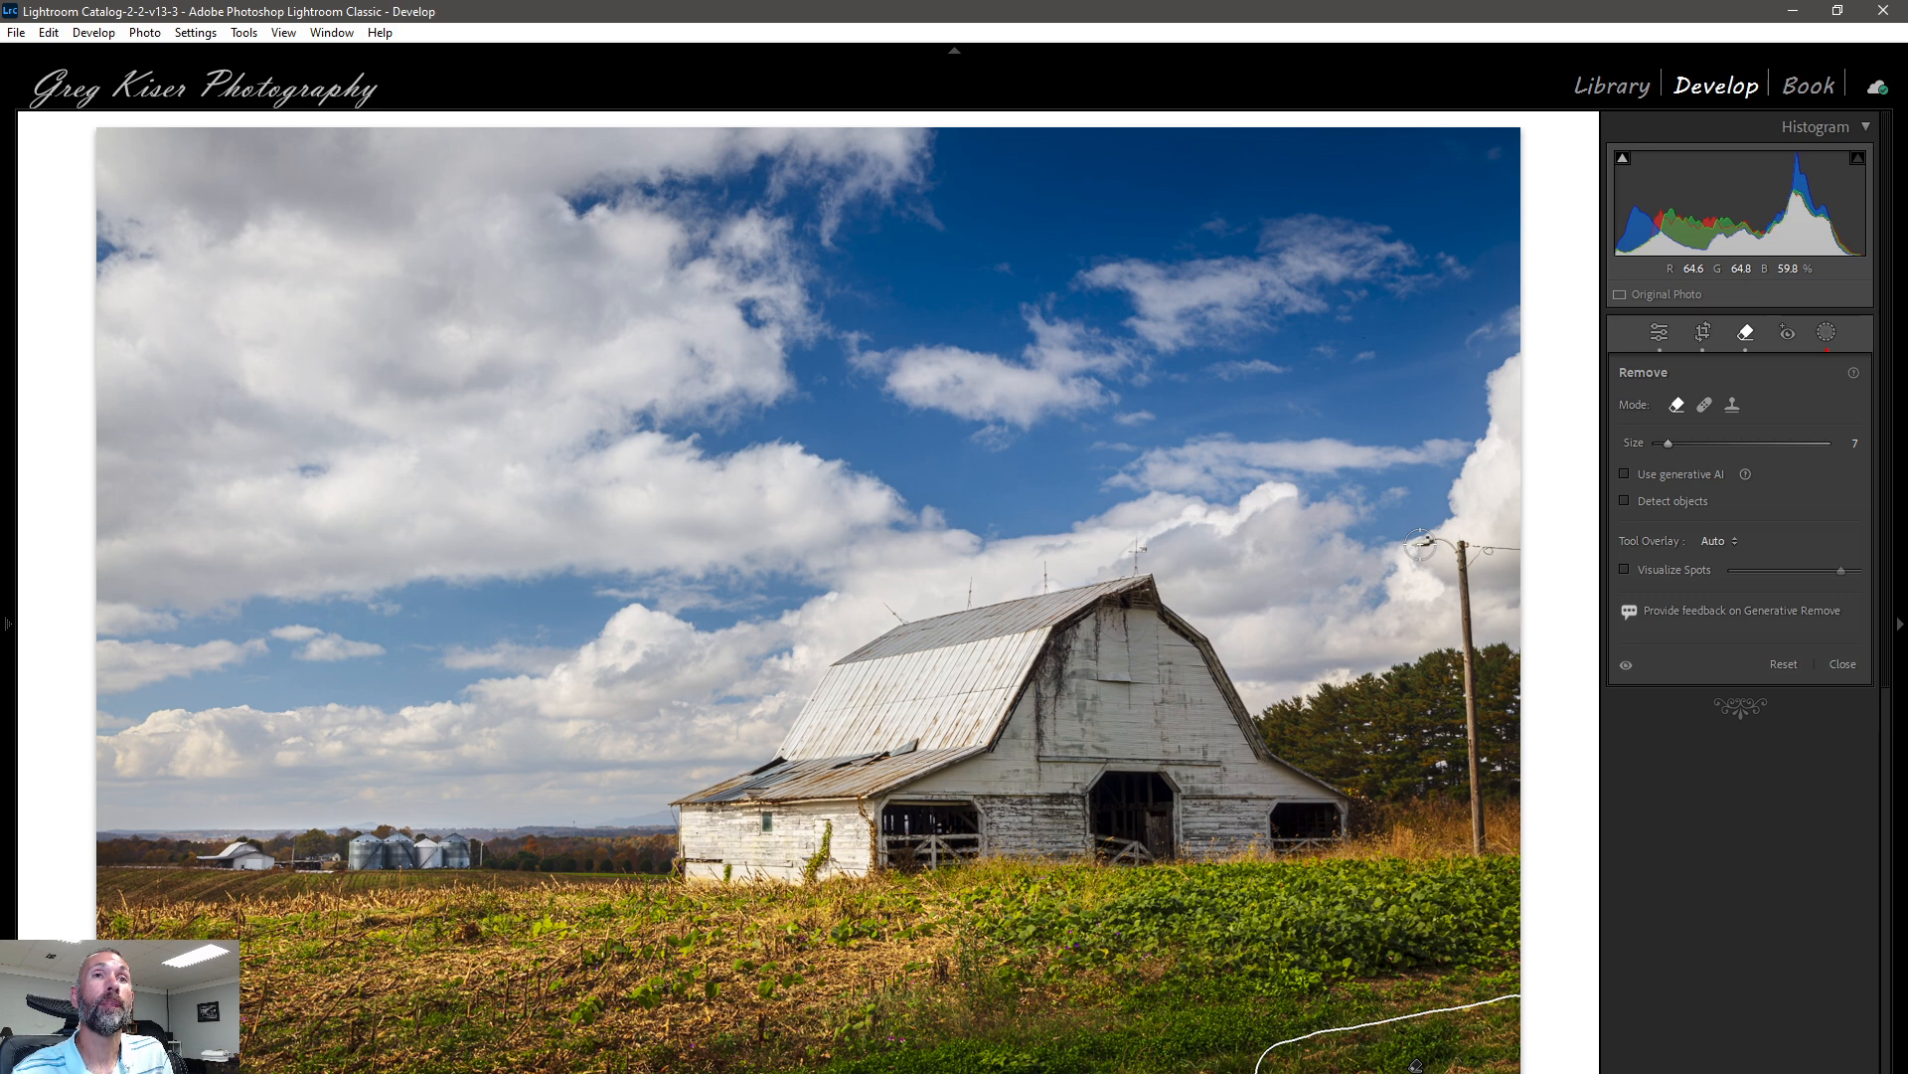
left_click(1705, 405)
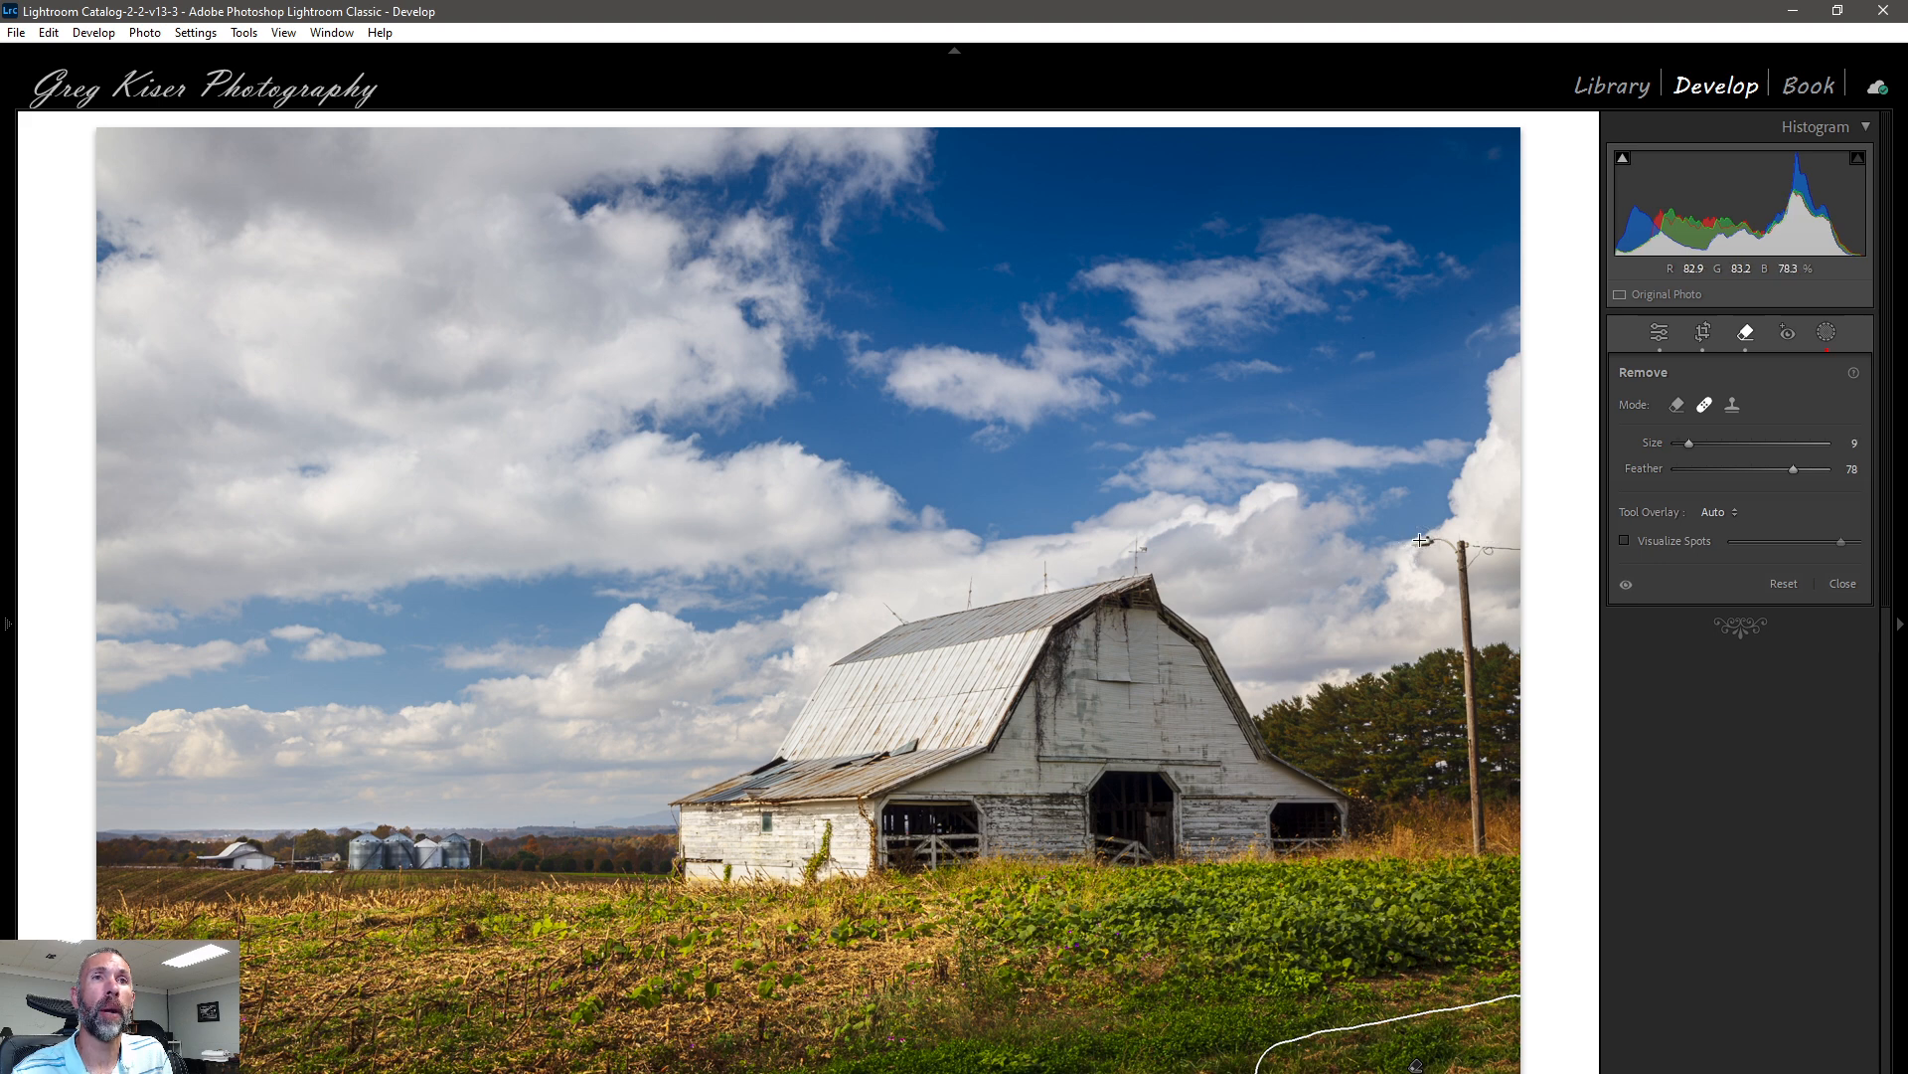
mouse_move(1461, 550)
left_mouse_down()
mouse_move(1525, 550)
mouse_move(1461, 548)
mouse_move(1486, 858)
left_mouse_up()
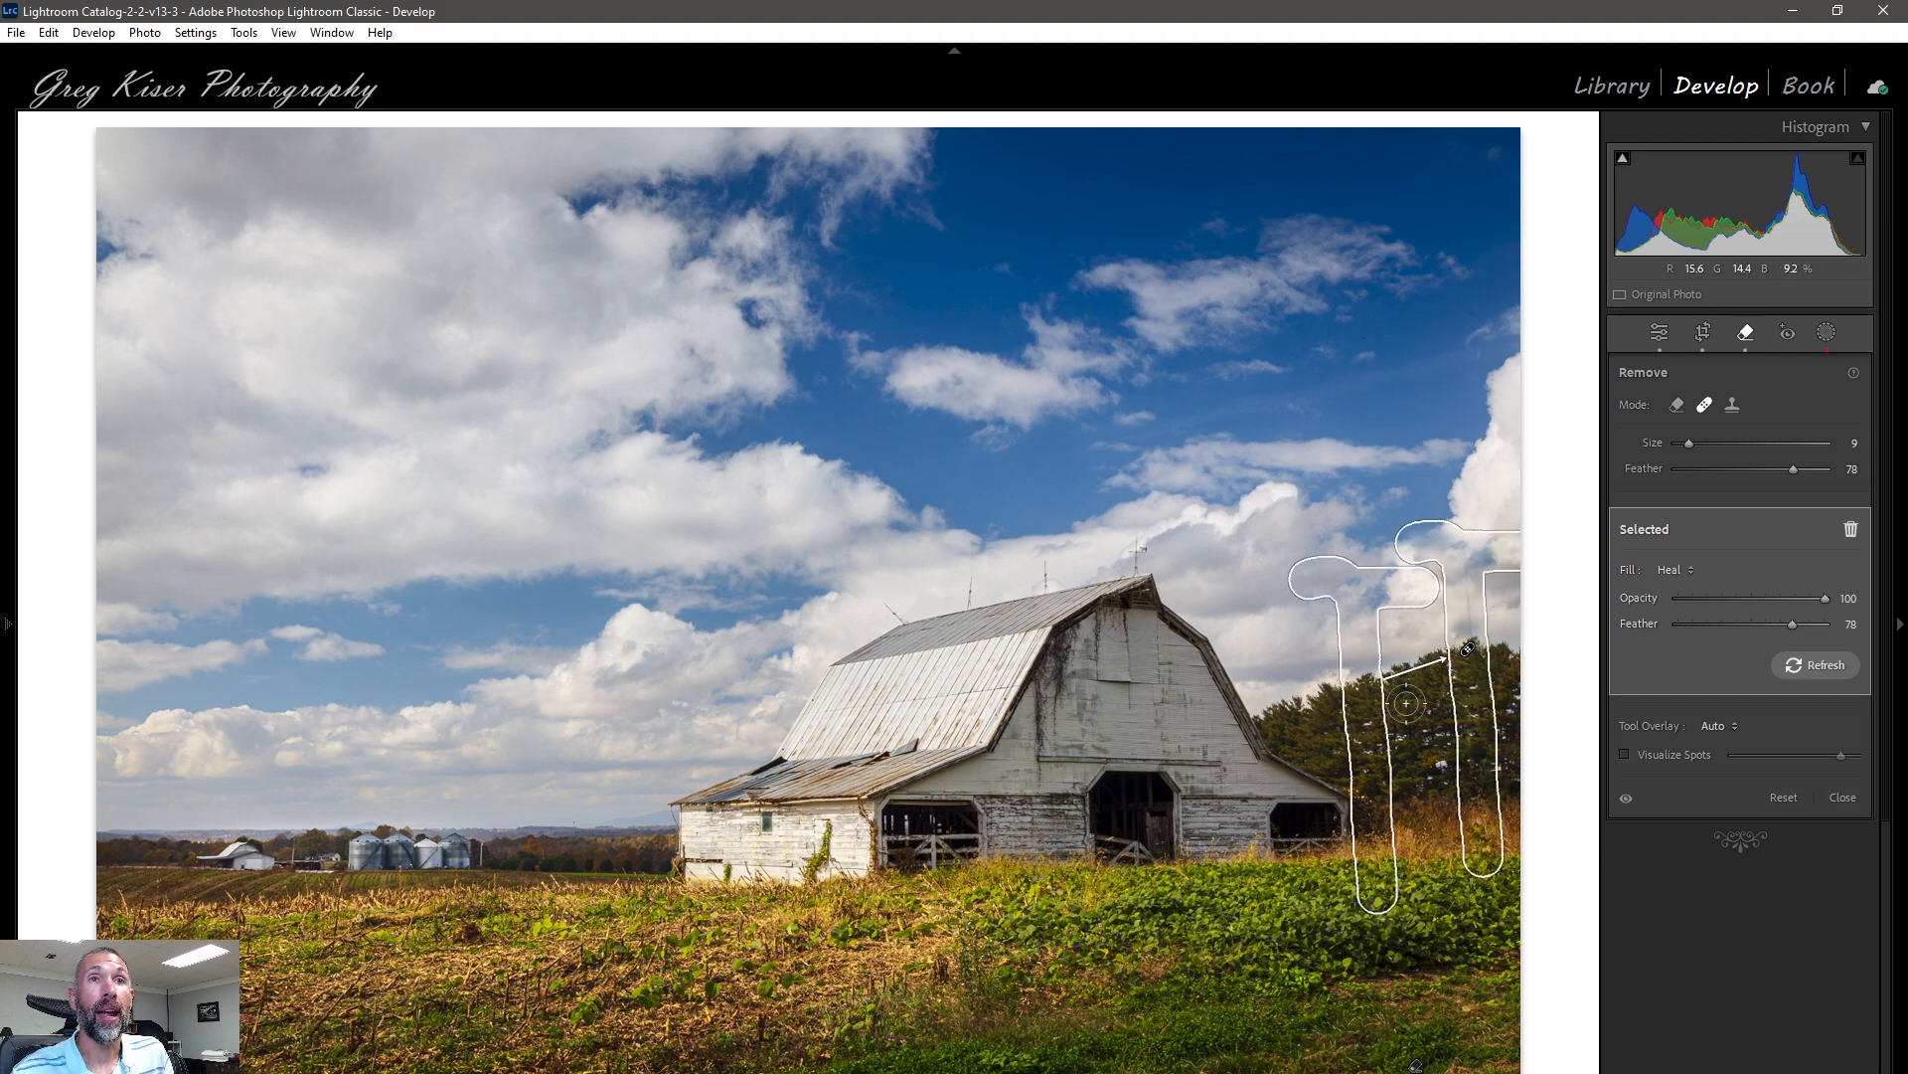
Step: Switch the pole correction's fill from Heal to Remove and inspect the sky, trees and grass along it up close
left_click(1479, 621)
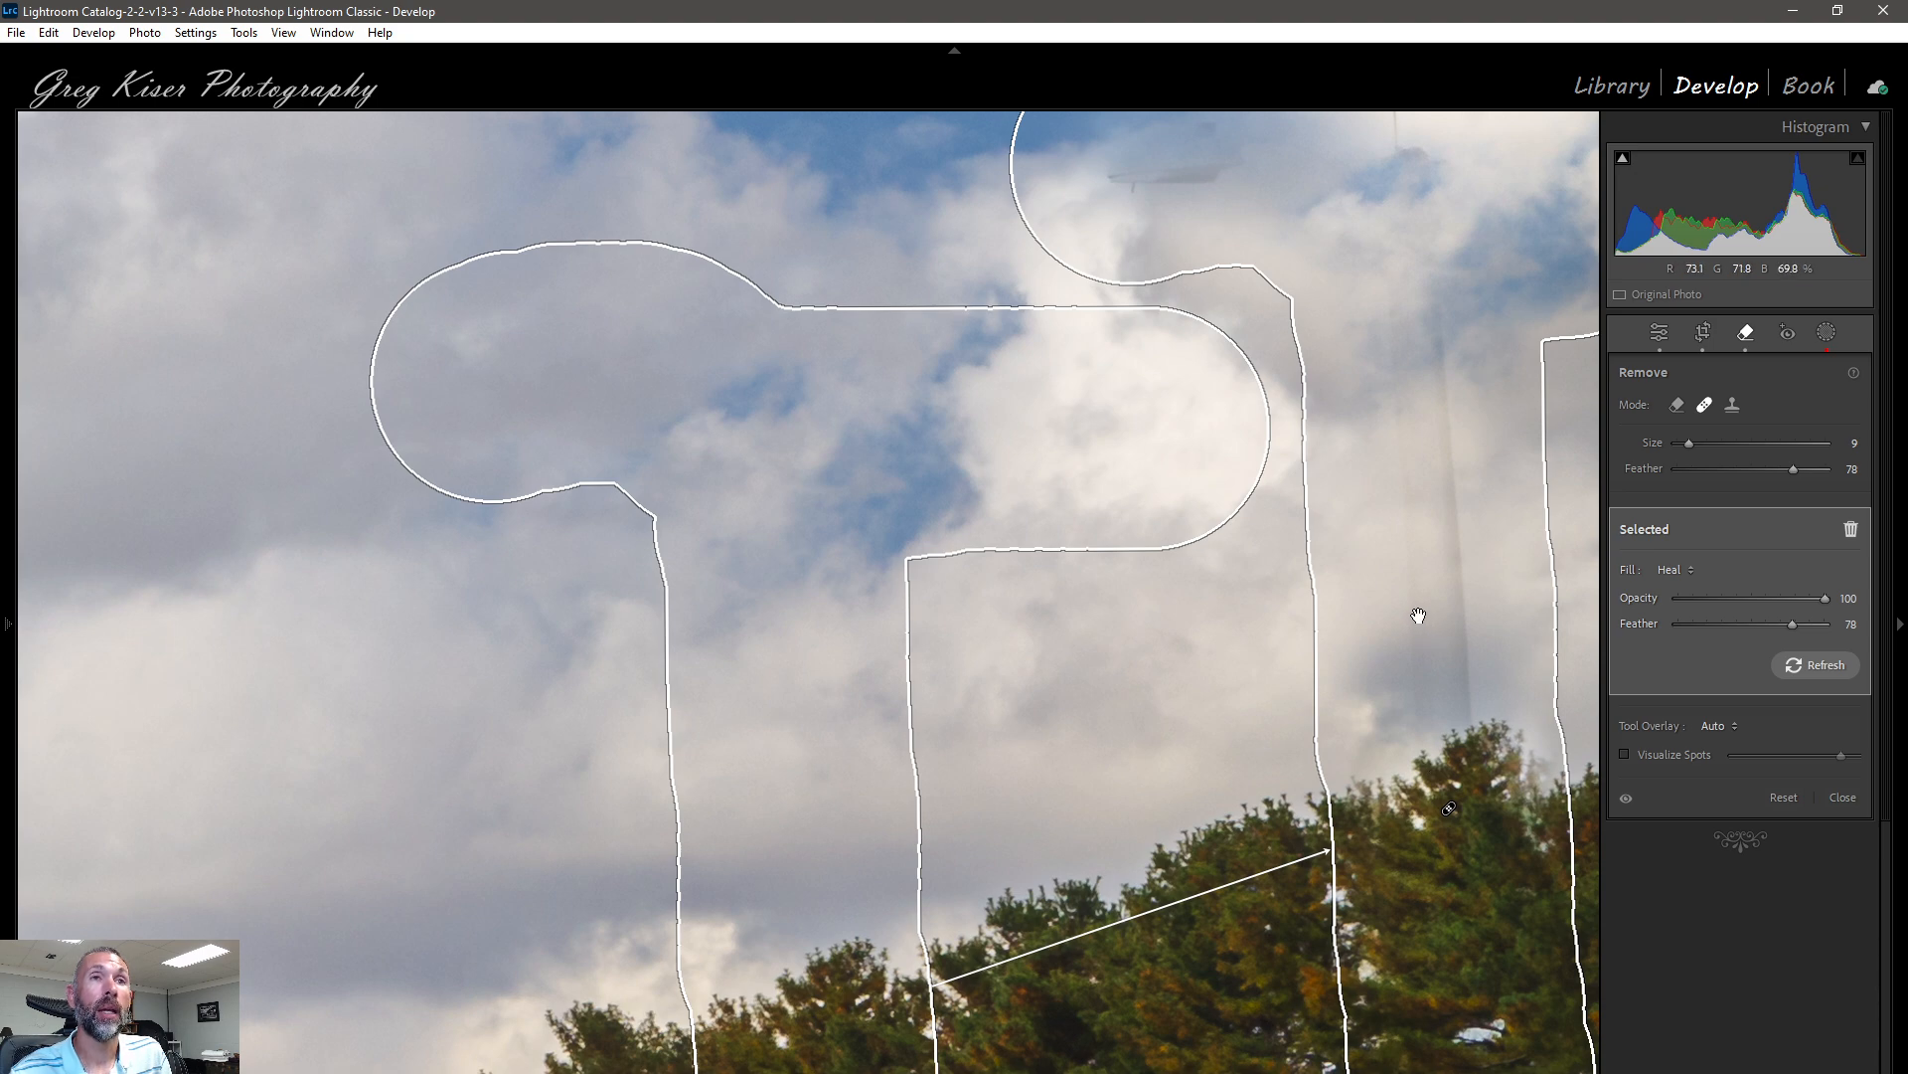
left_click(1677, 574)
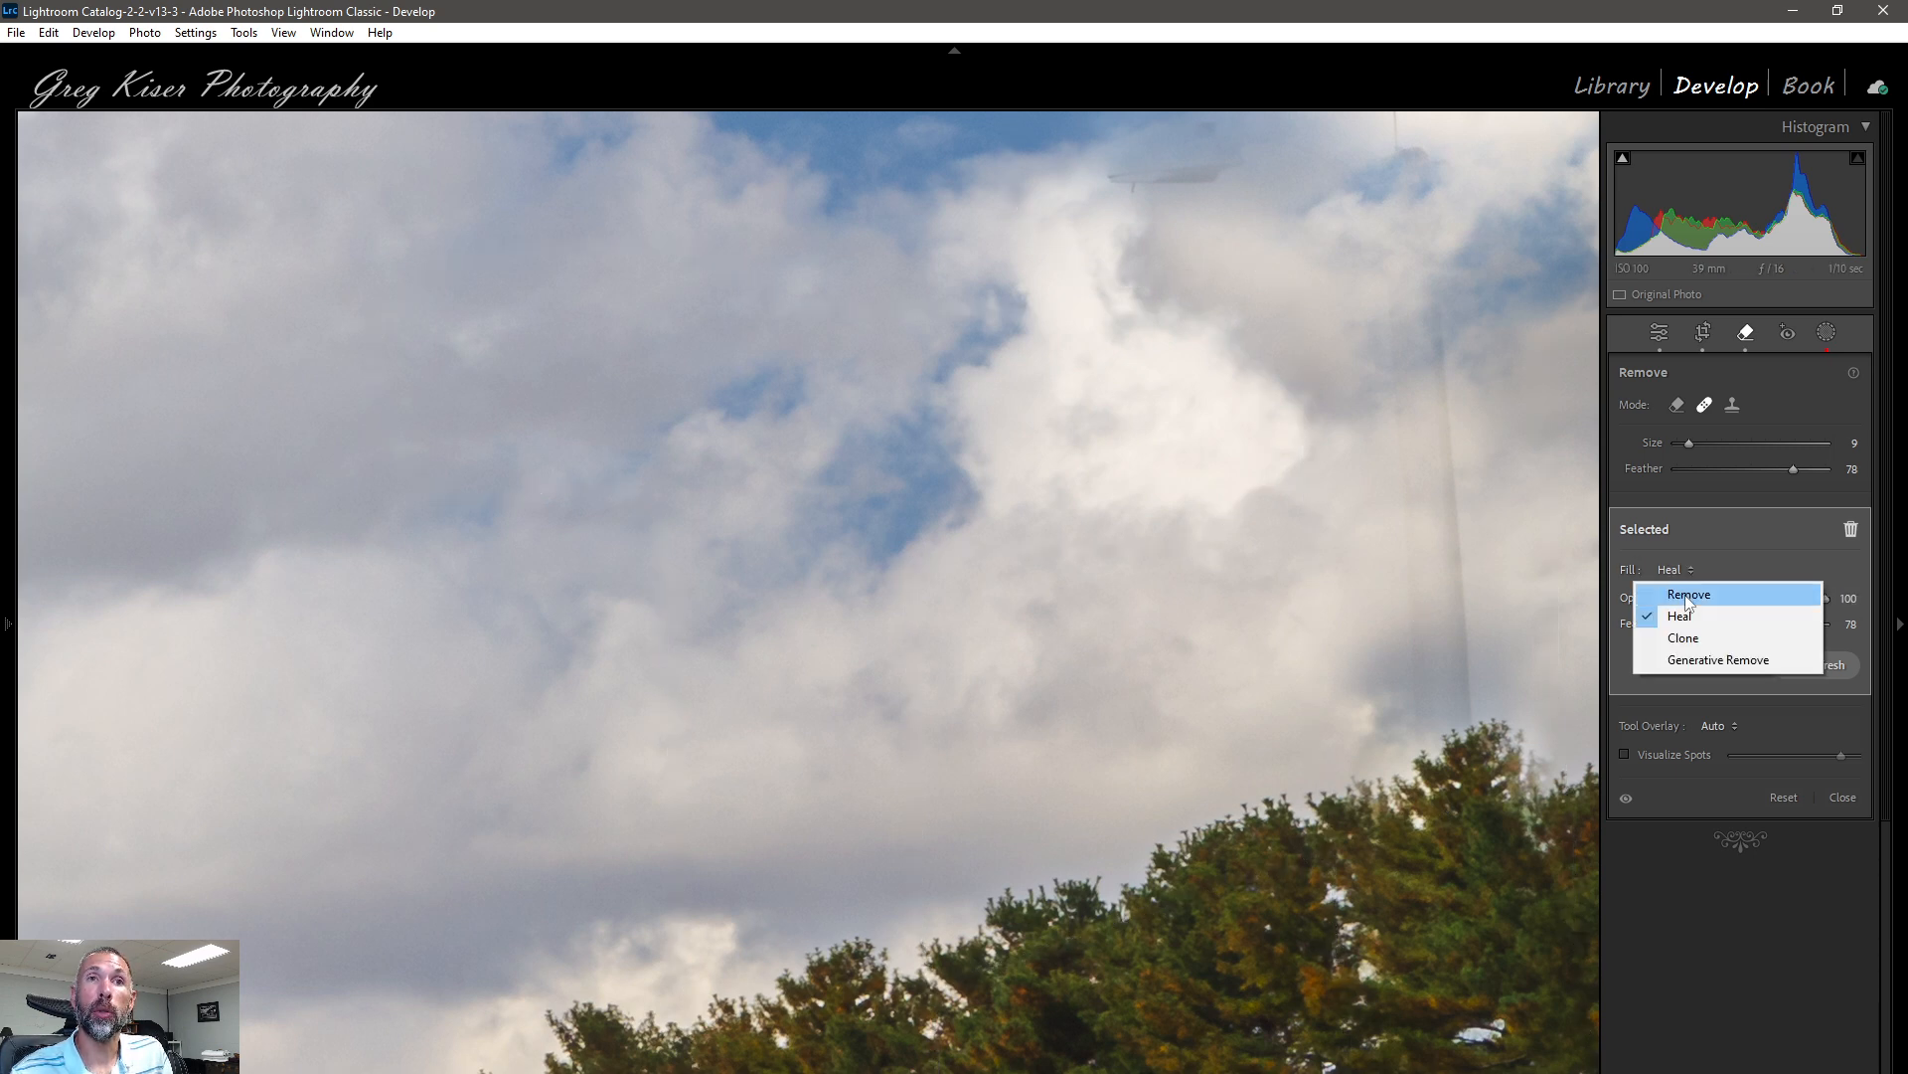
left_click(1642, 594)
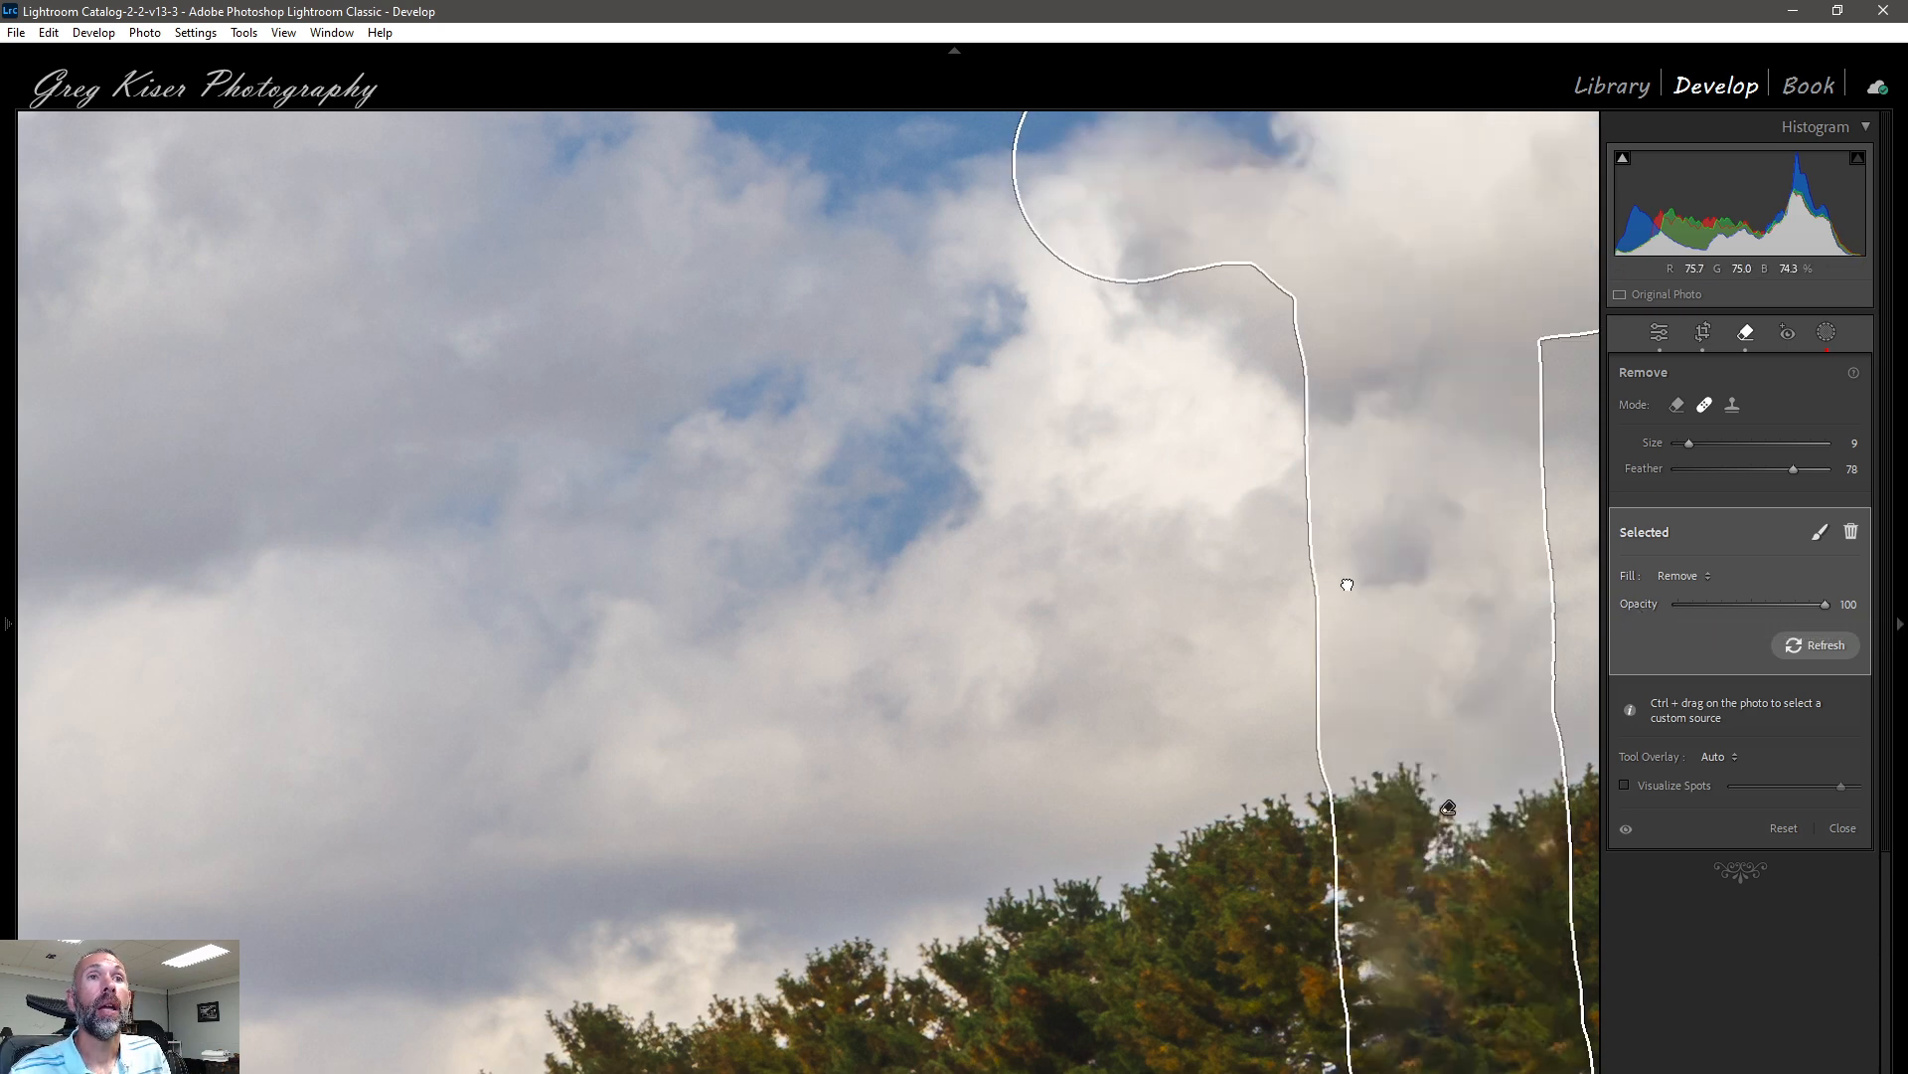
left_click_drag(1352, 582, 1052, 751)
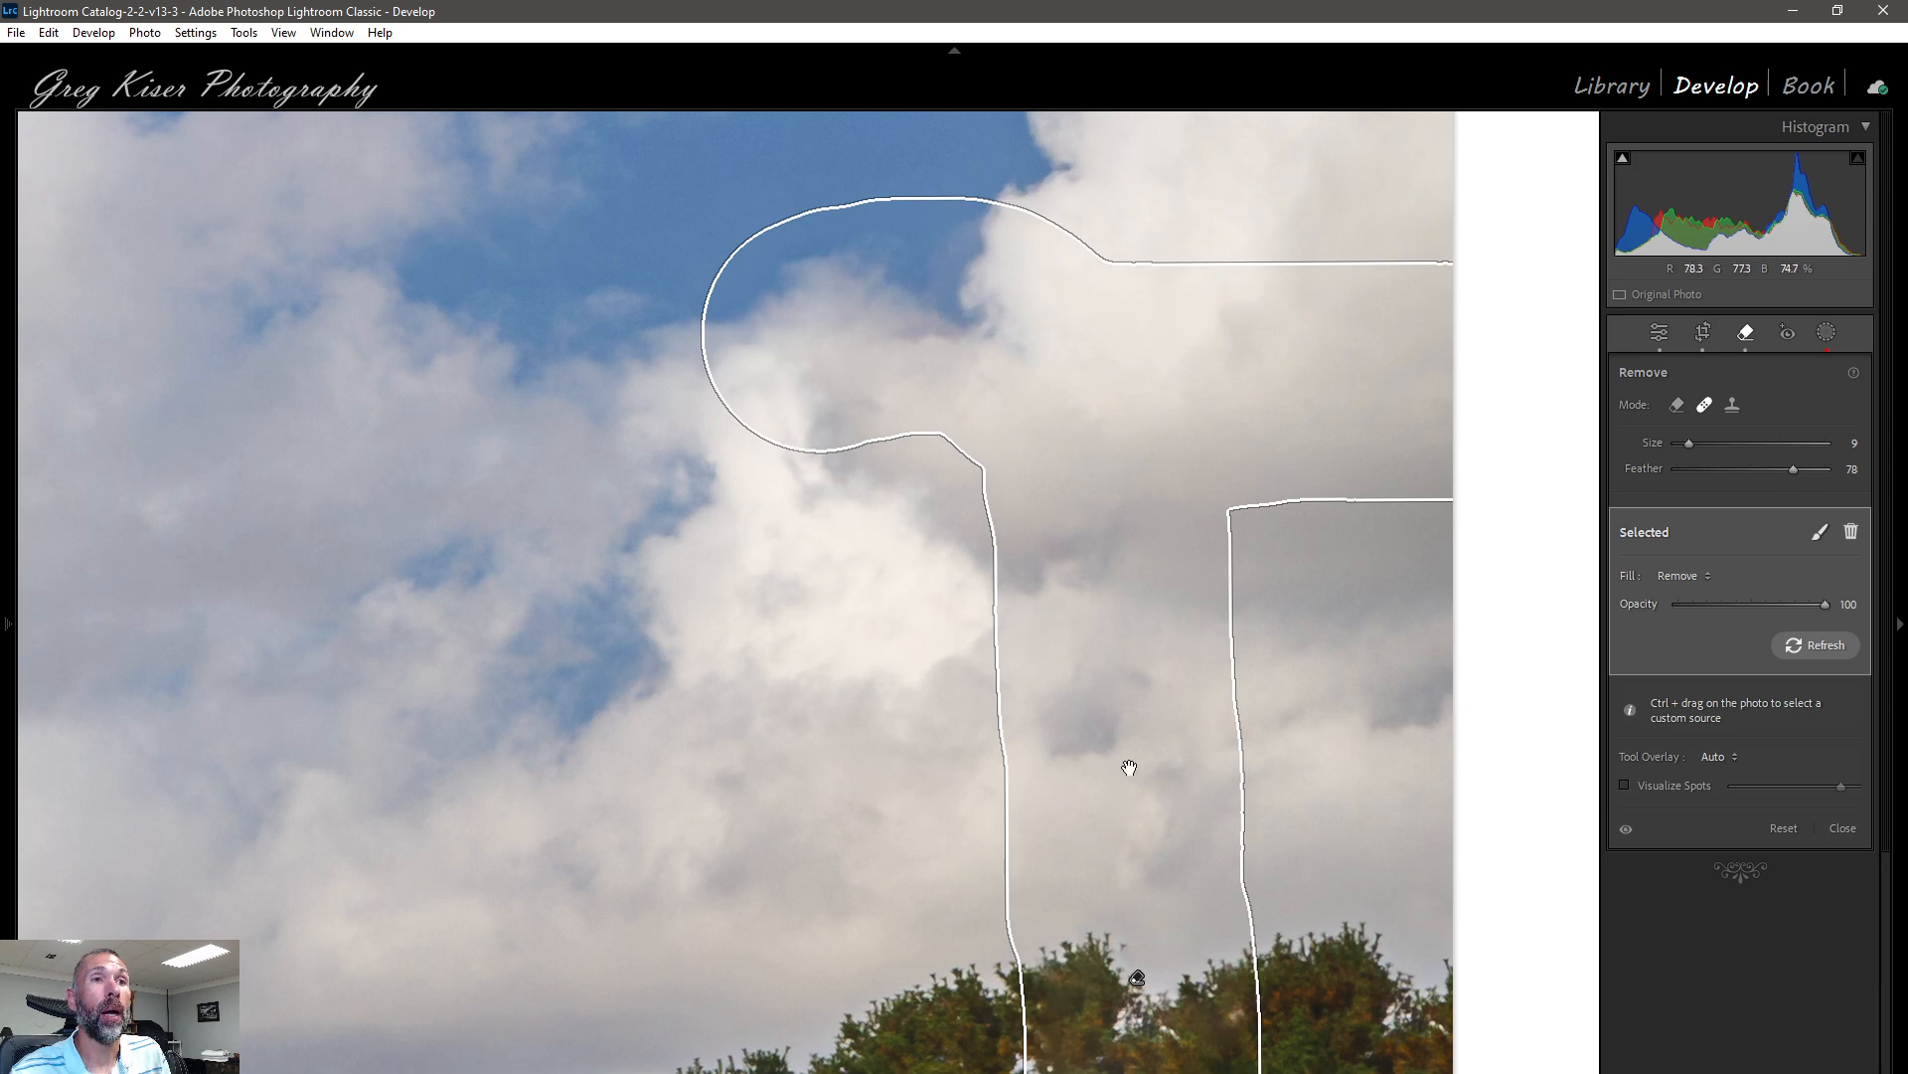
left_click_drag(1124, 766, 1090, 176)
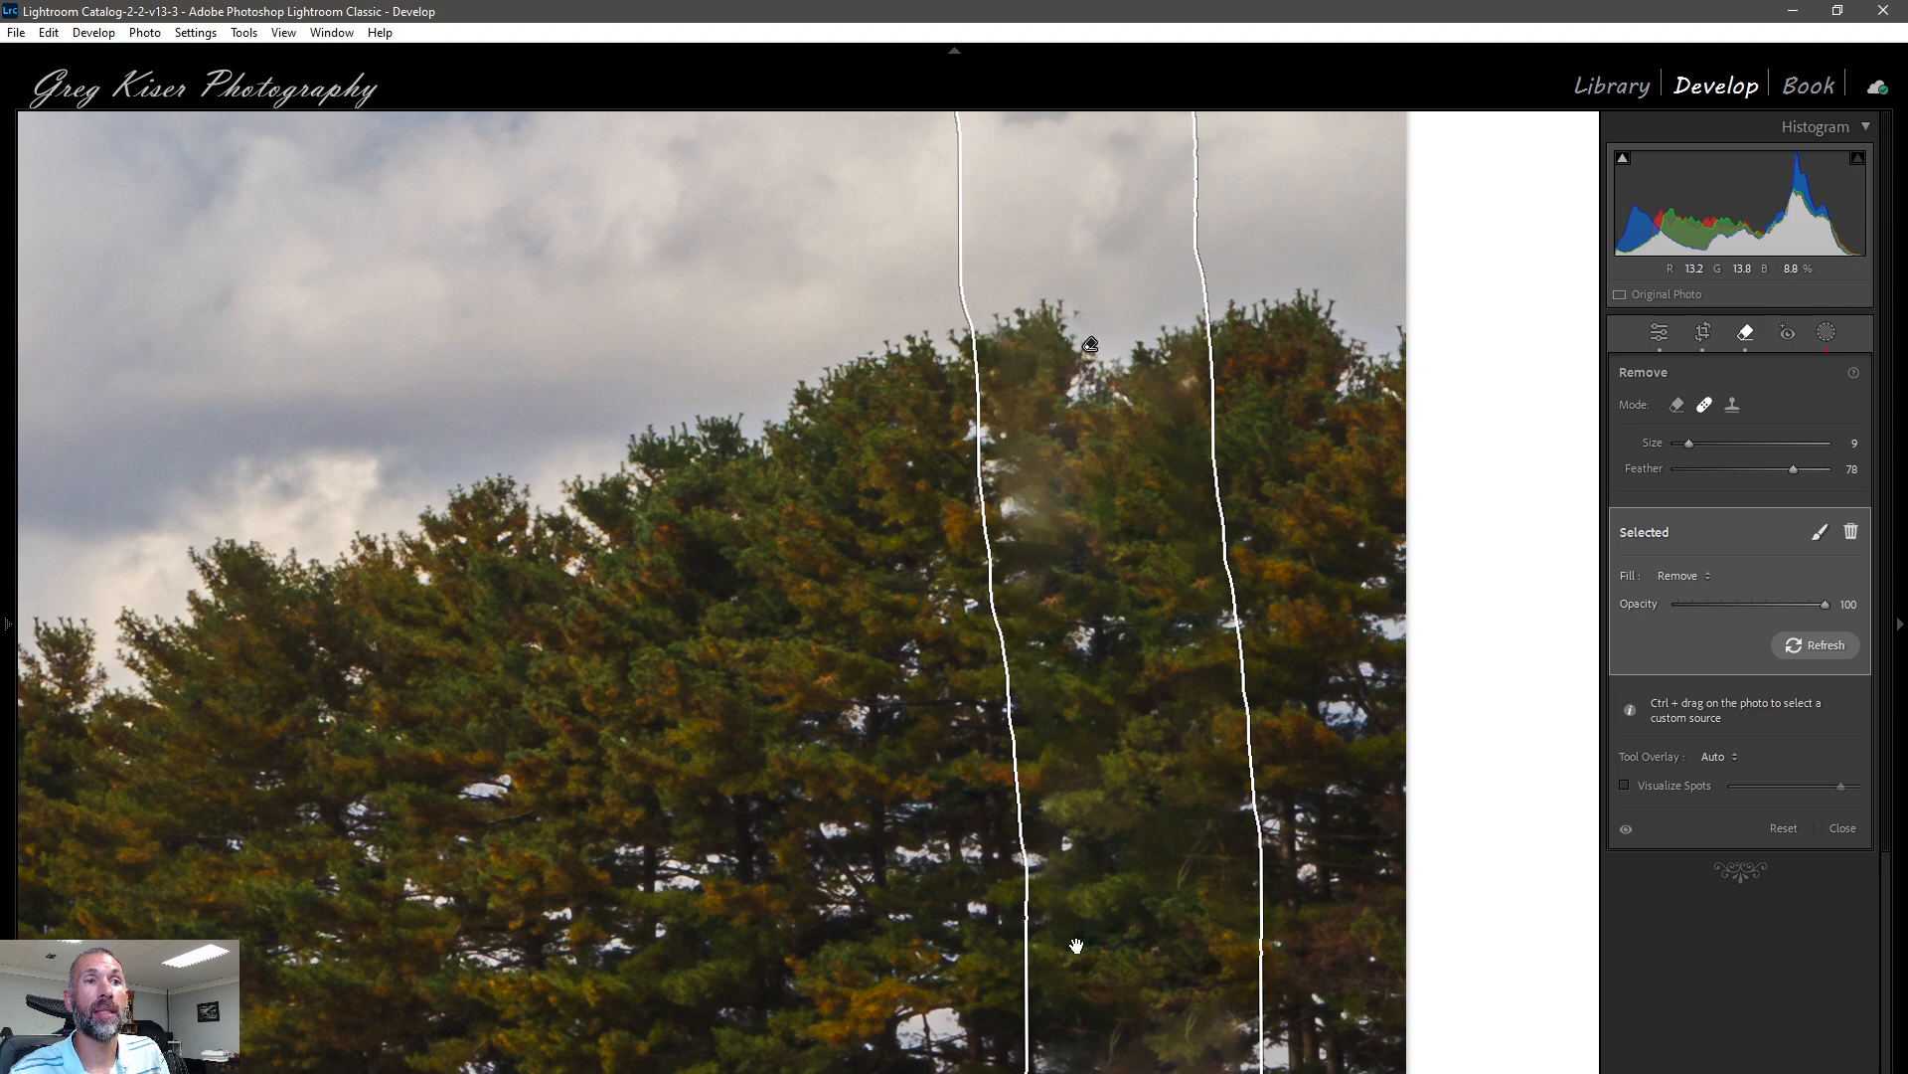
left_click_drag(1118, 949, 992, 567)
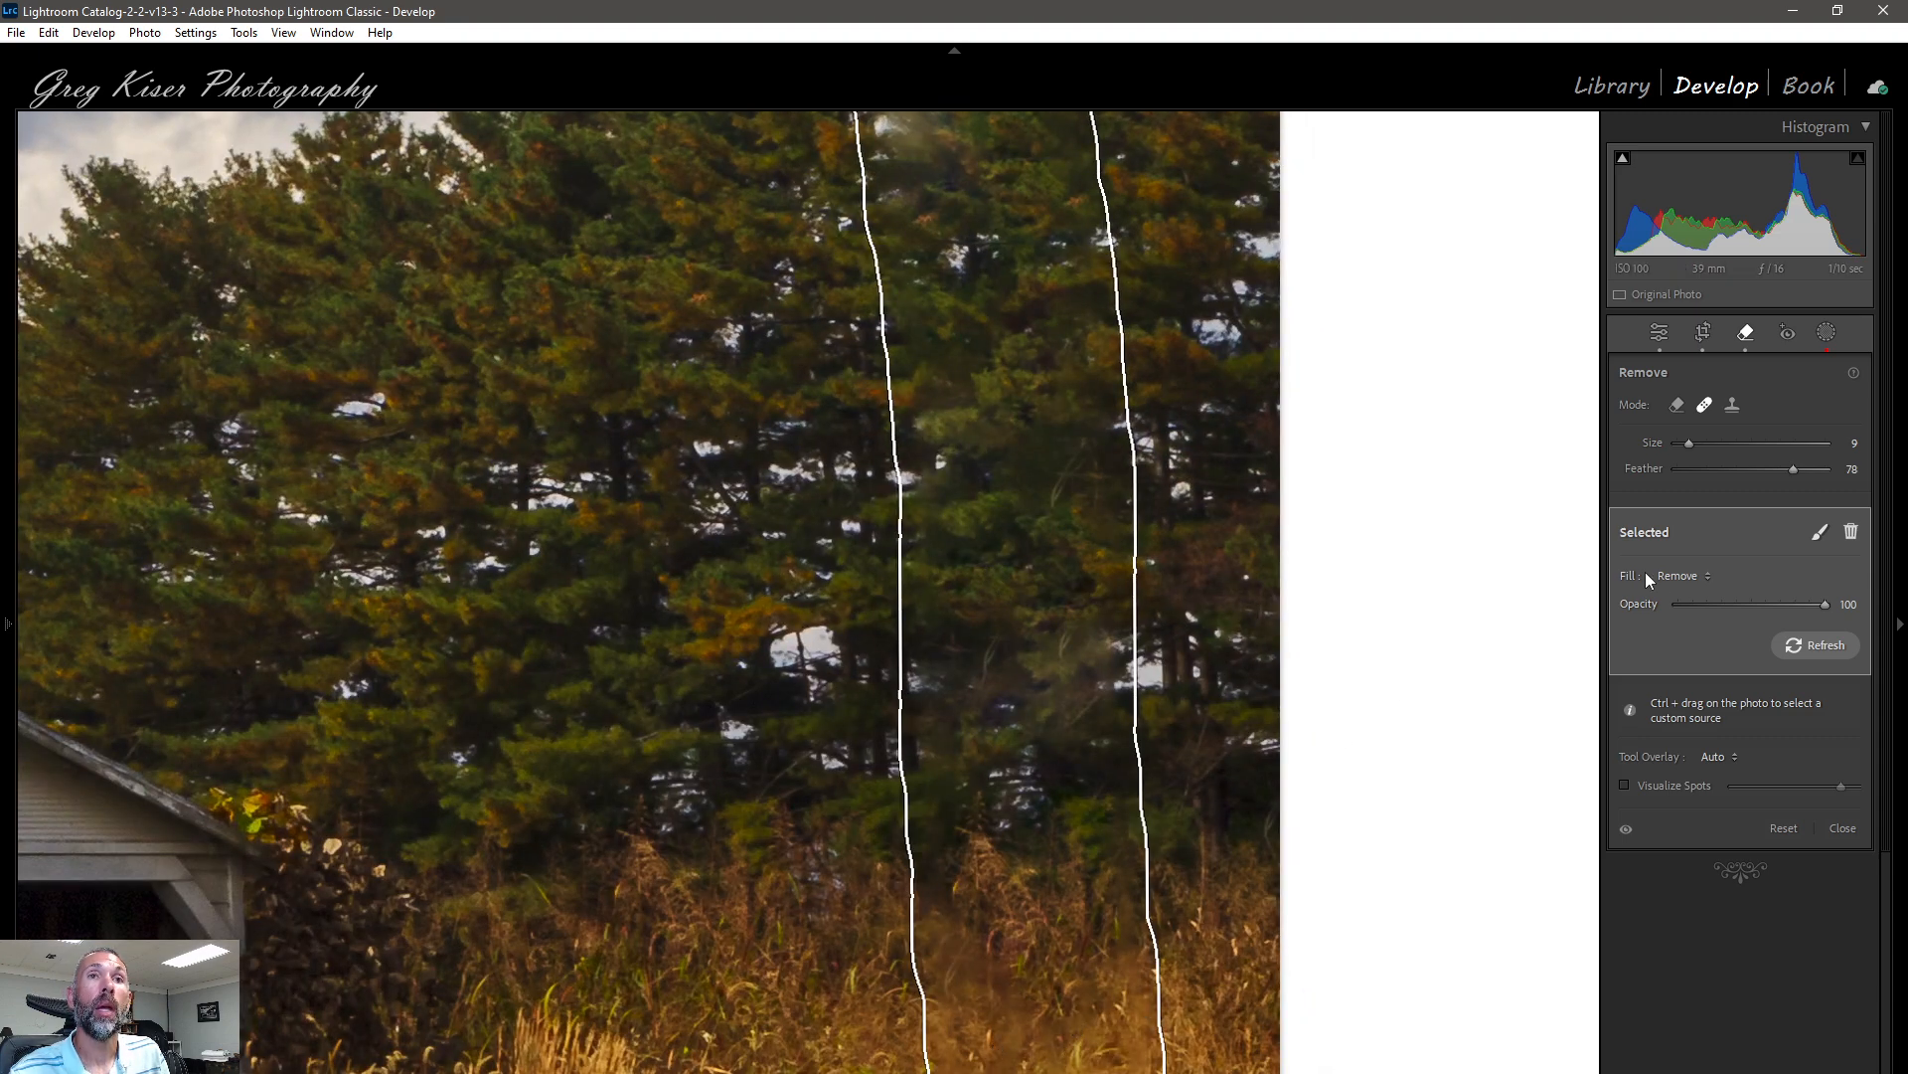
Step: Switch the pole correction's fill to Generative Remove to generate replacement variations
left_click(1679, 575)
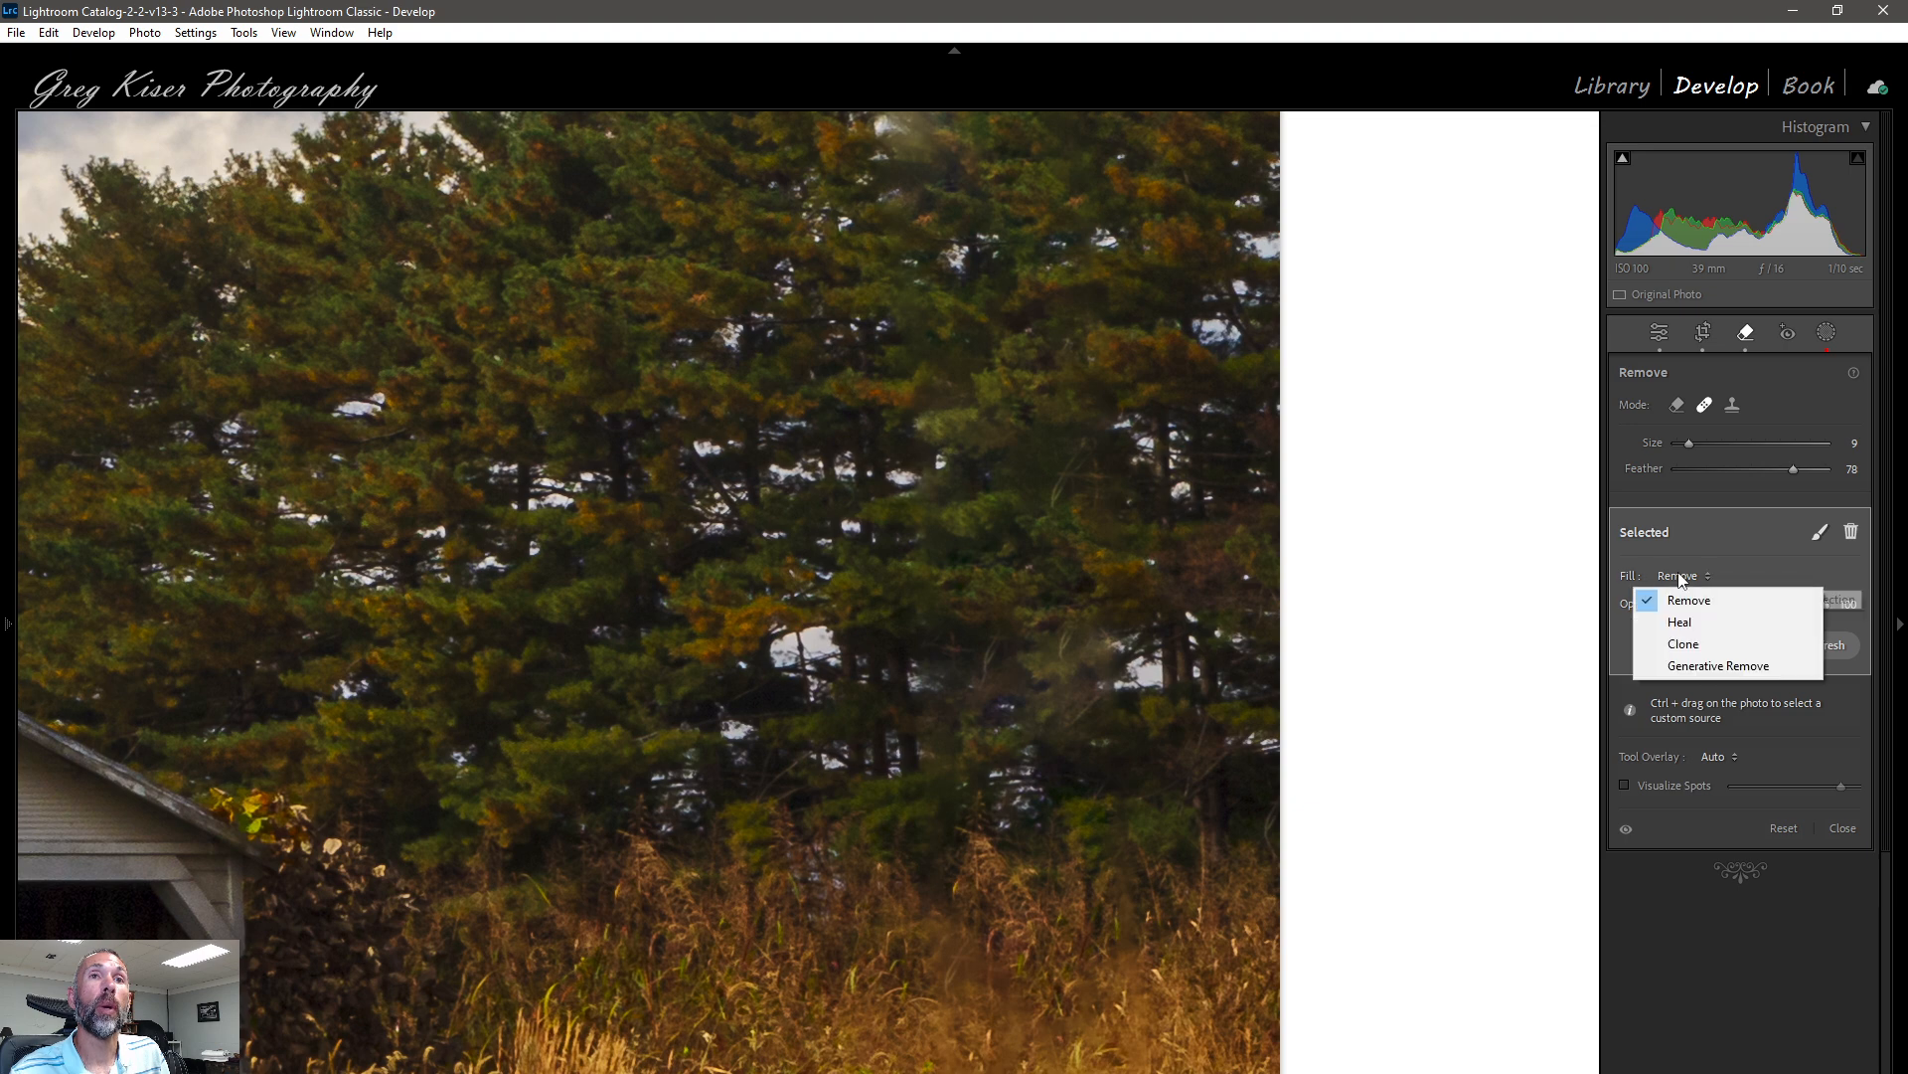
left_click(1702, 666)
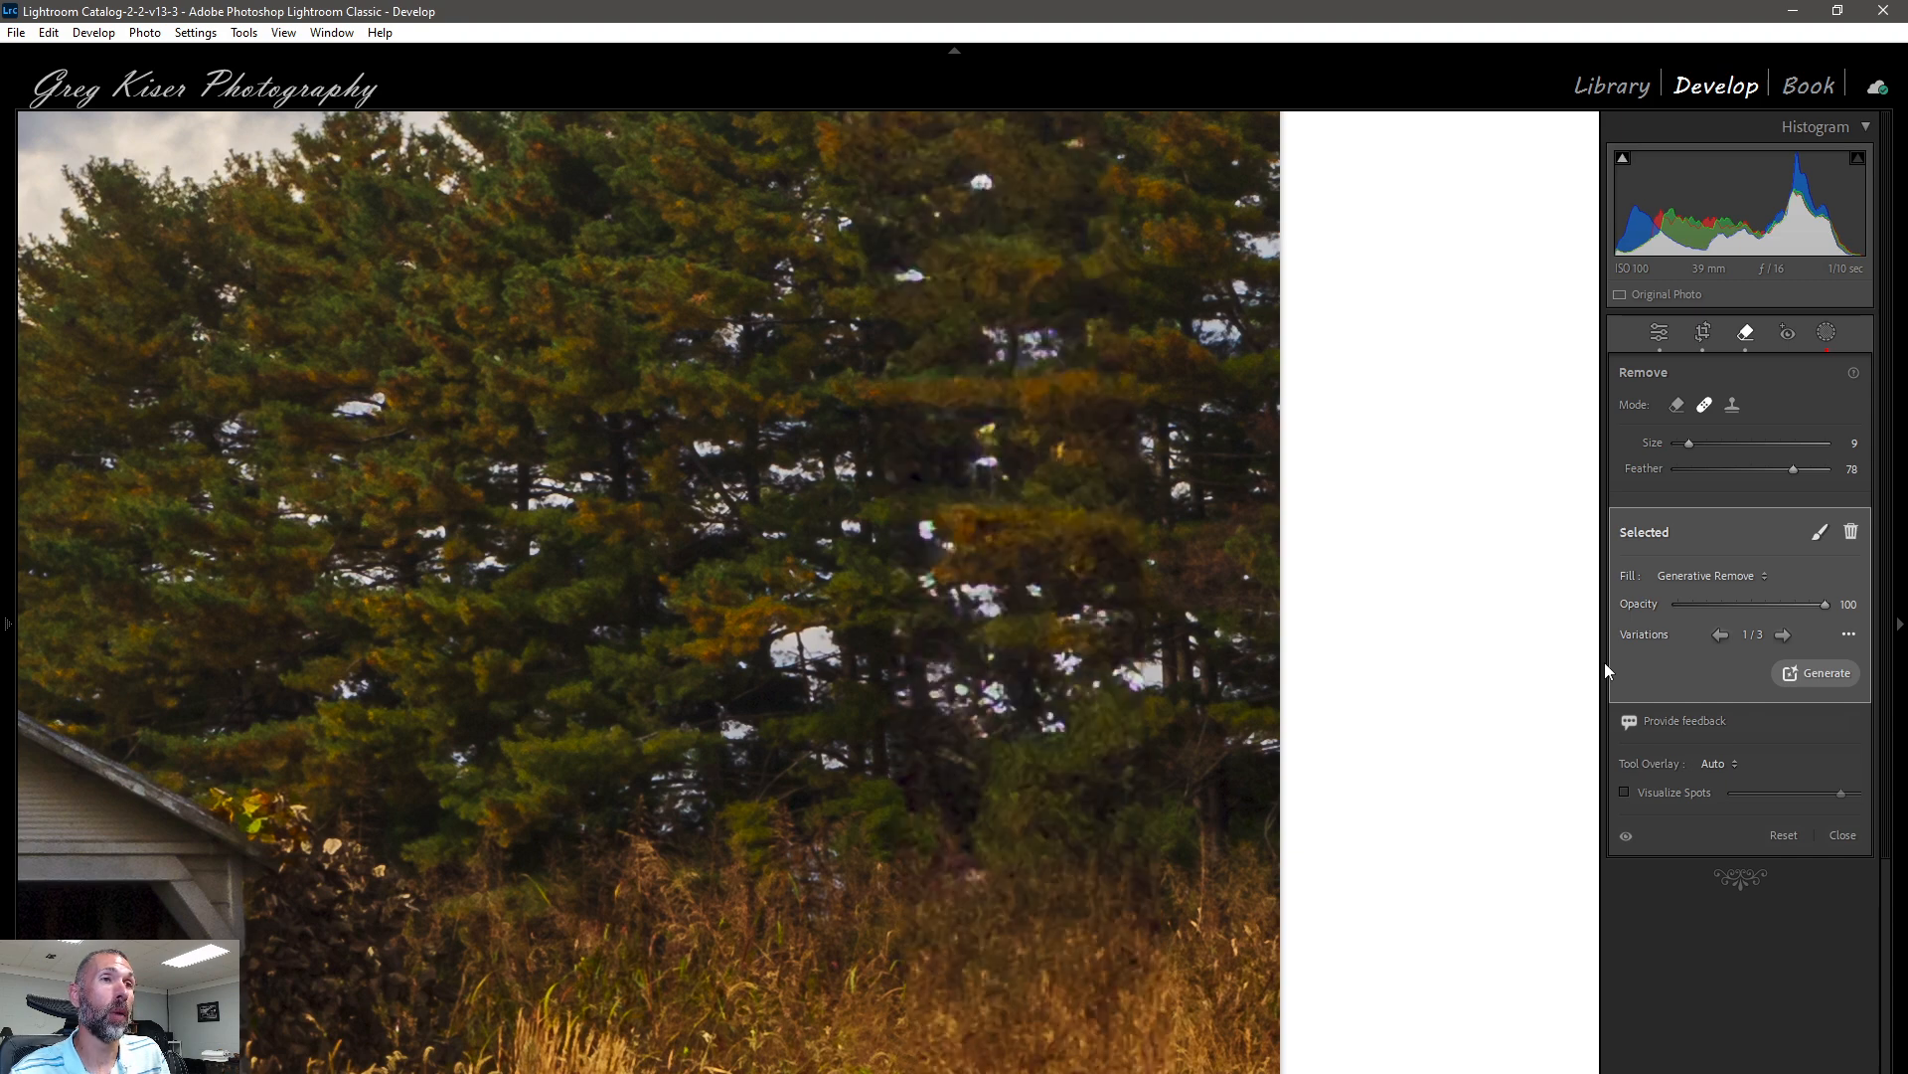
Step: Inspect the pole correction's generated trees and sky up close and in full view, toggling the tool overlay between Auto and Never
left_click_drag(1051, 452, 969, 690)
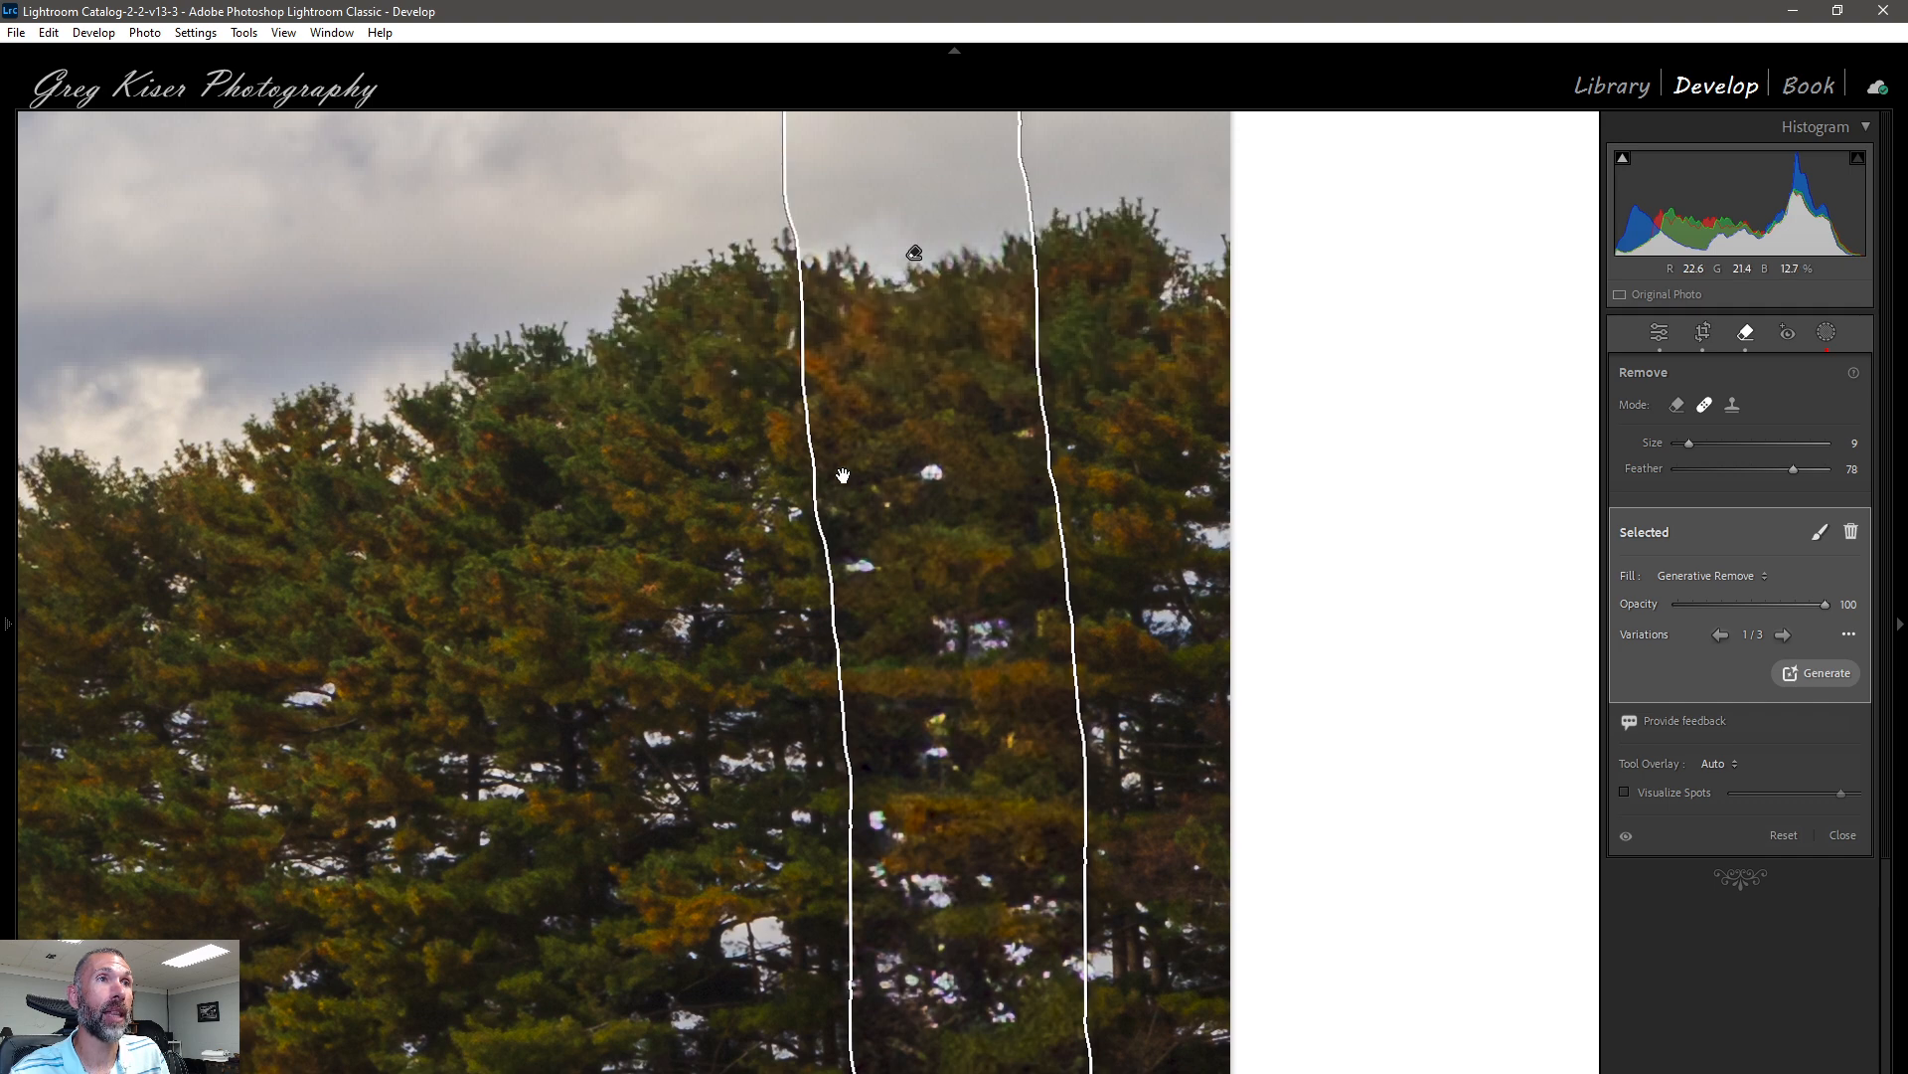
left_click_drag(964, 216, 906, 943)
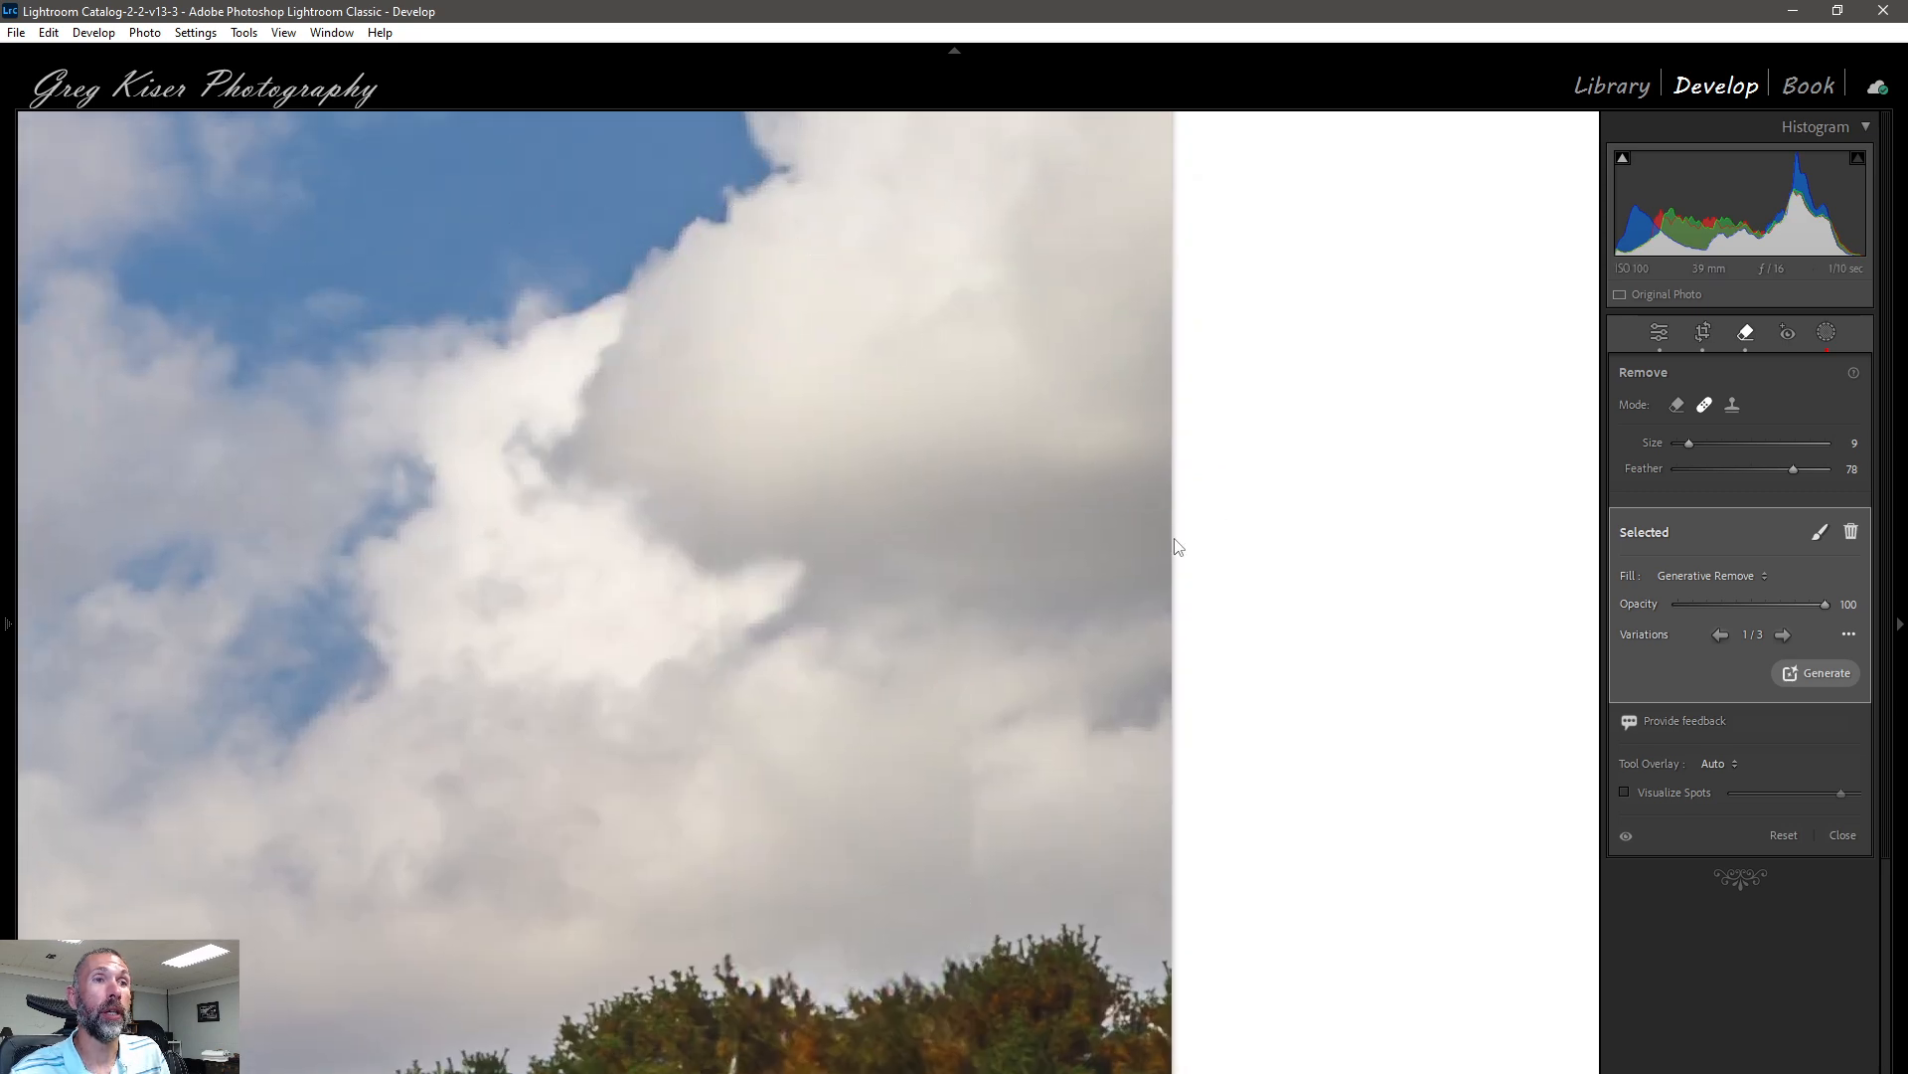
key("h")
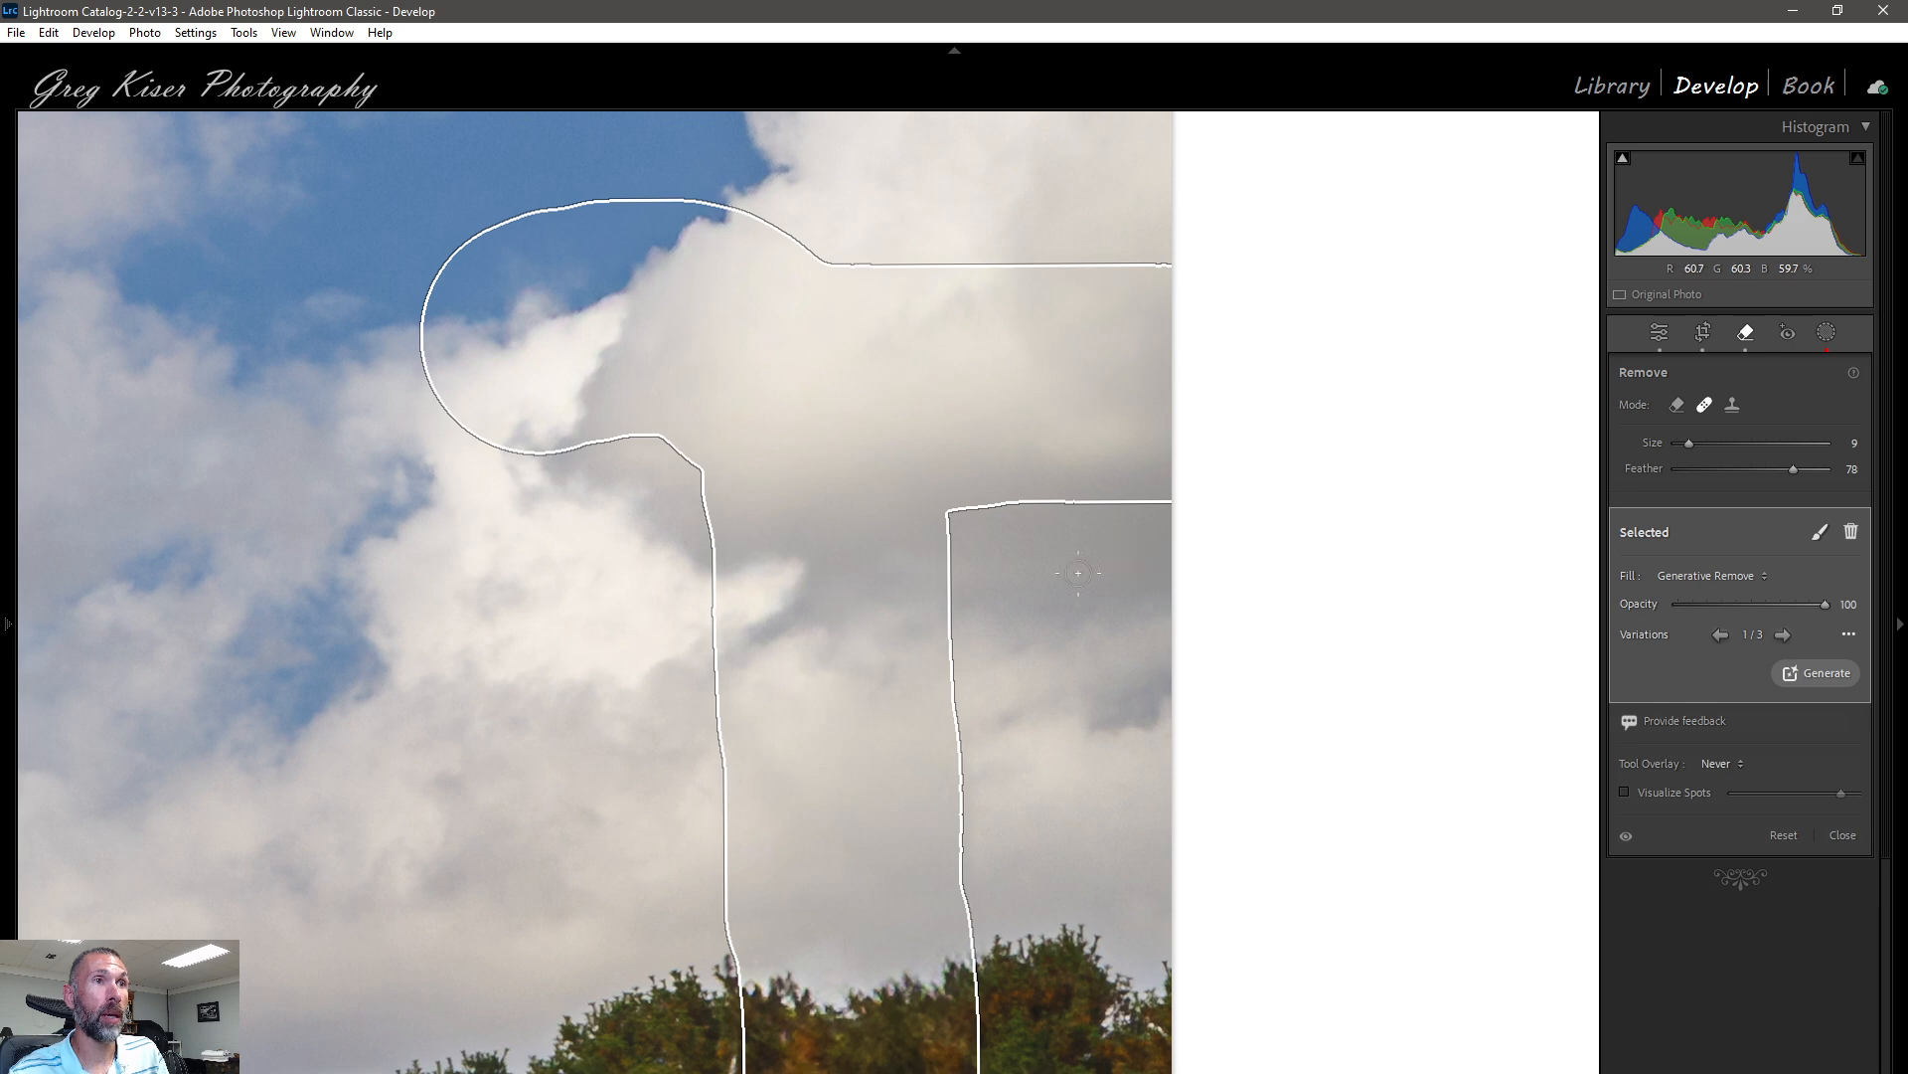
left_click(620, 724)
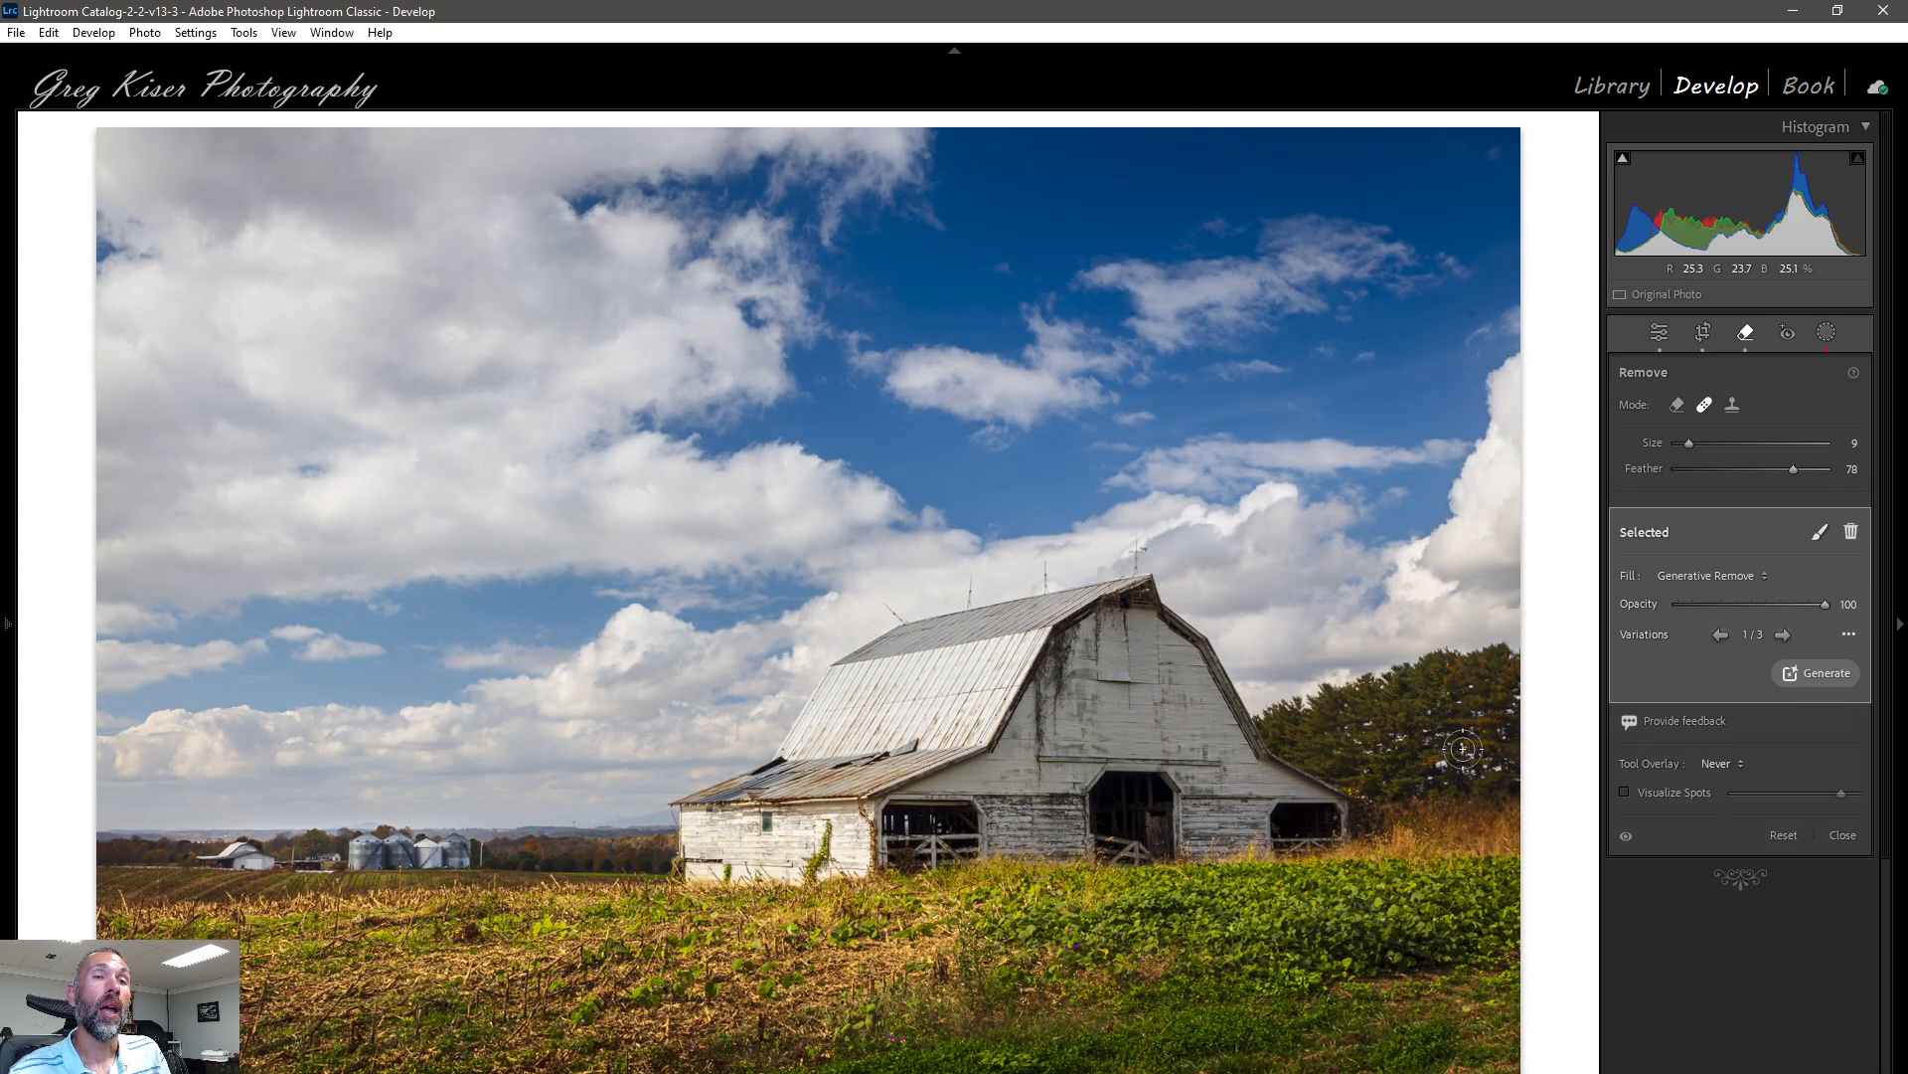
key("h")
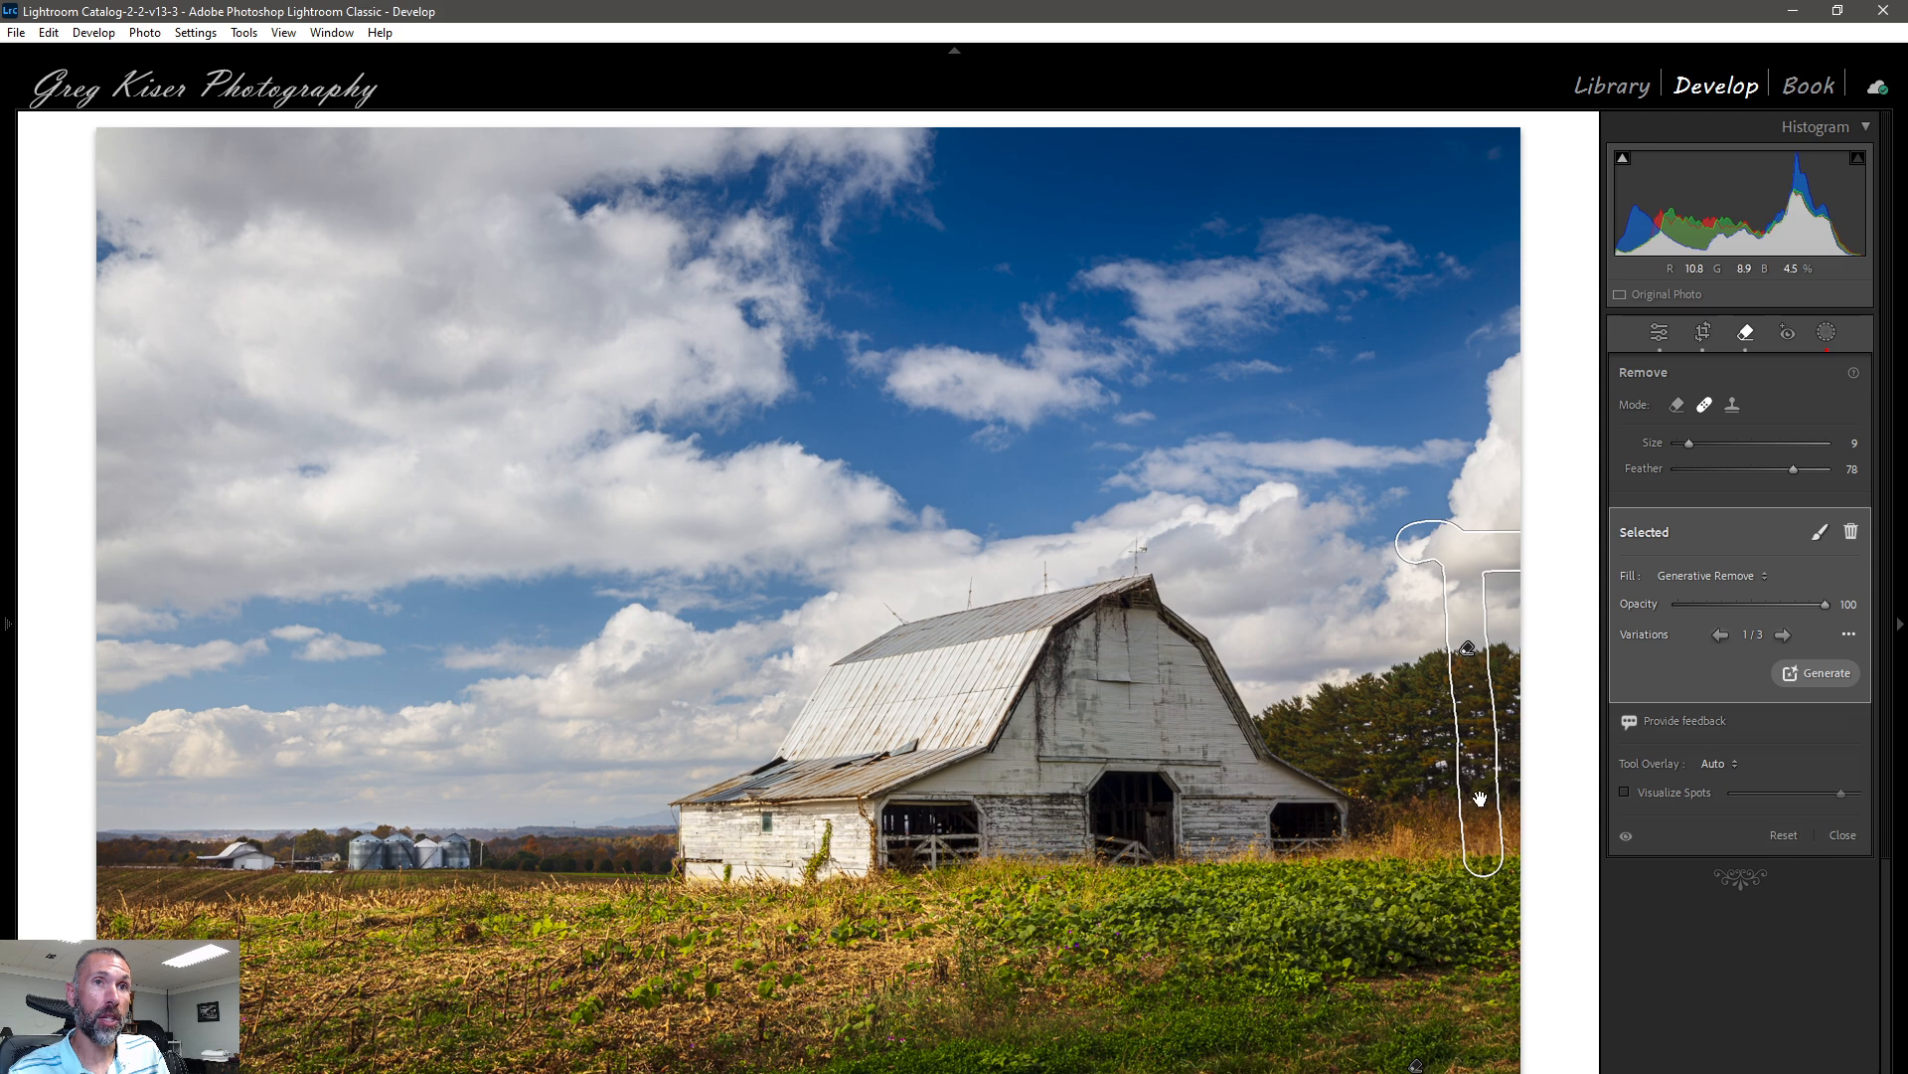
key("h")
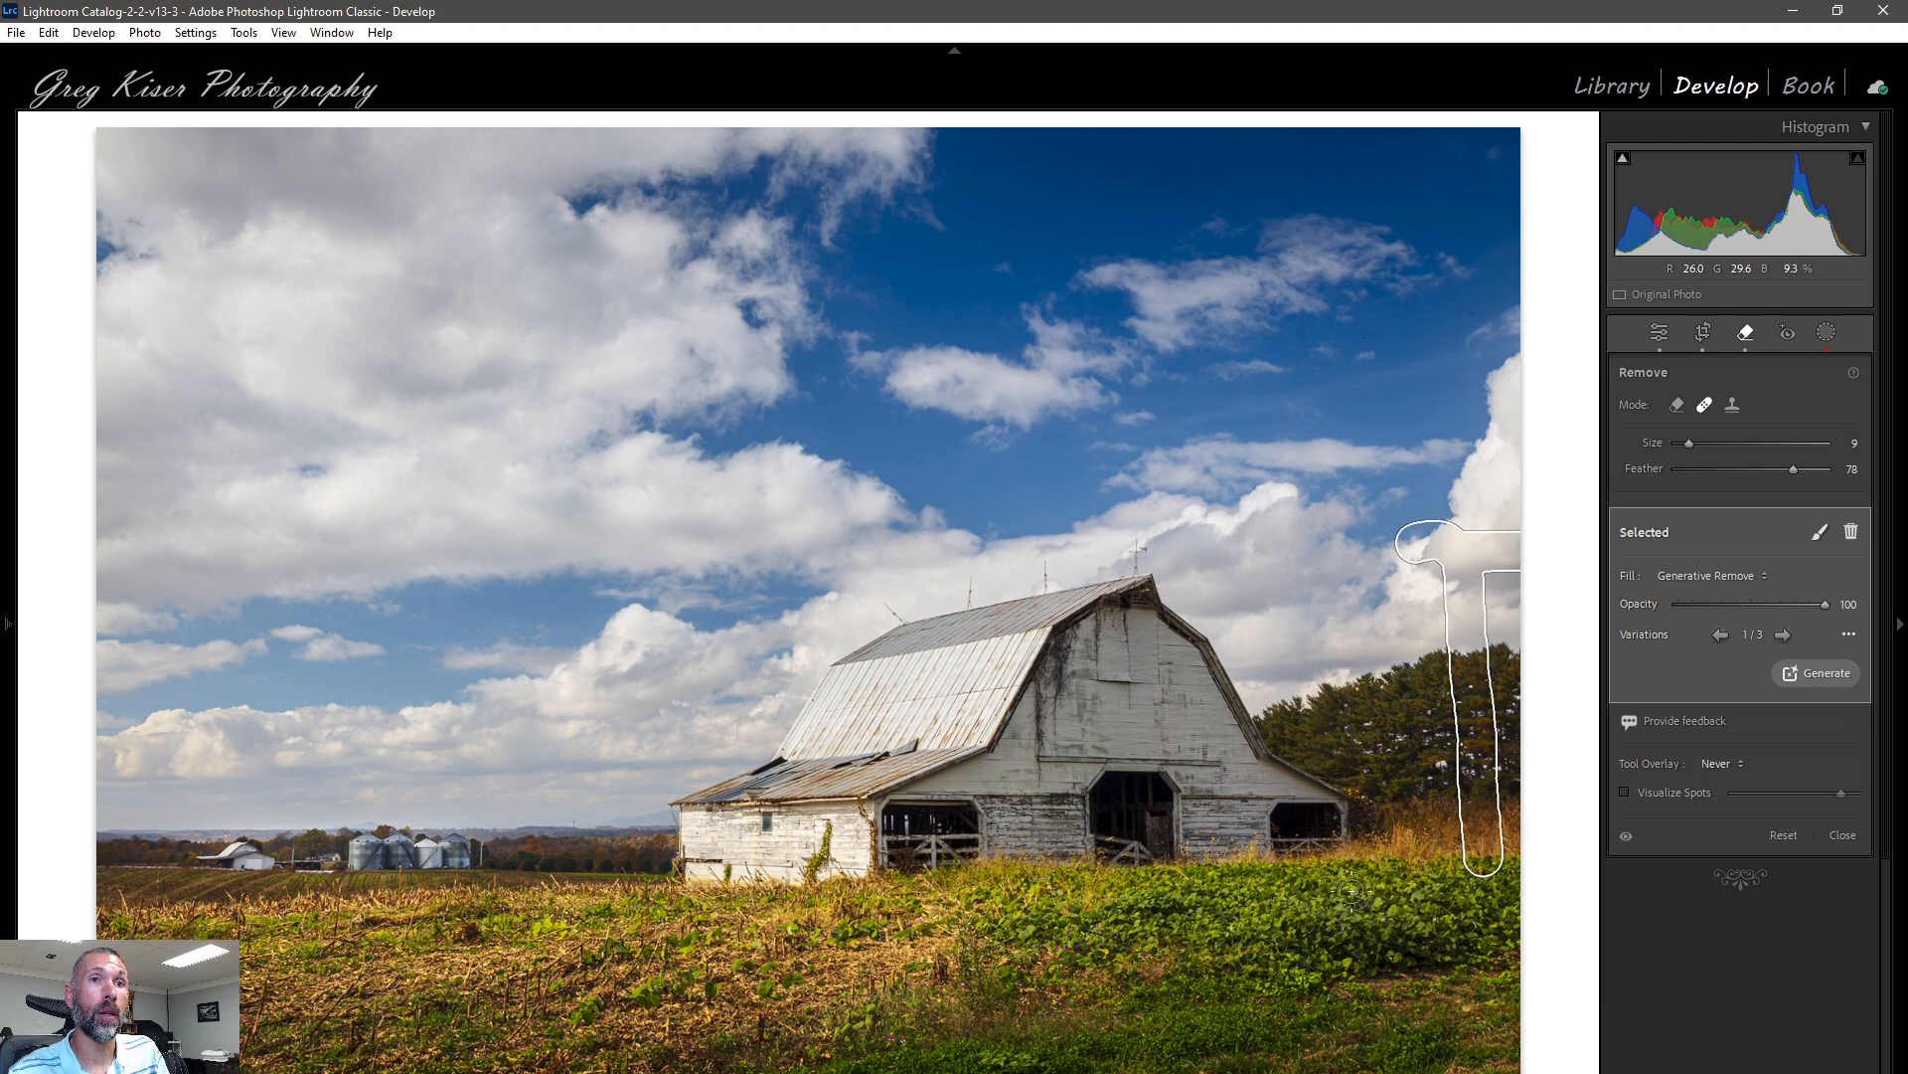
key("h")
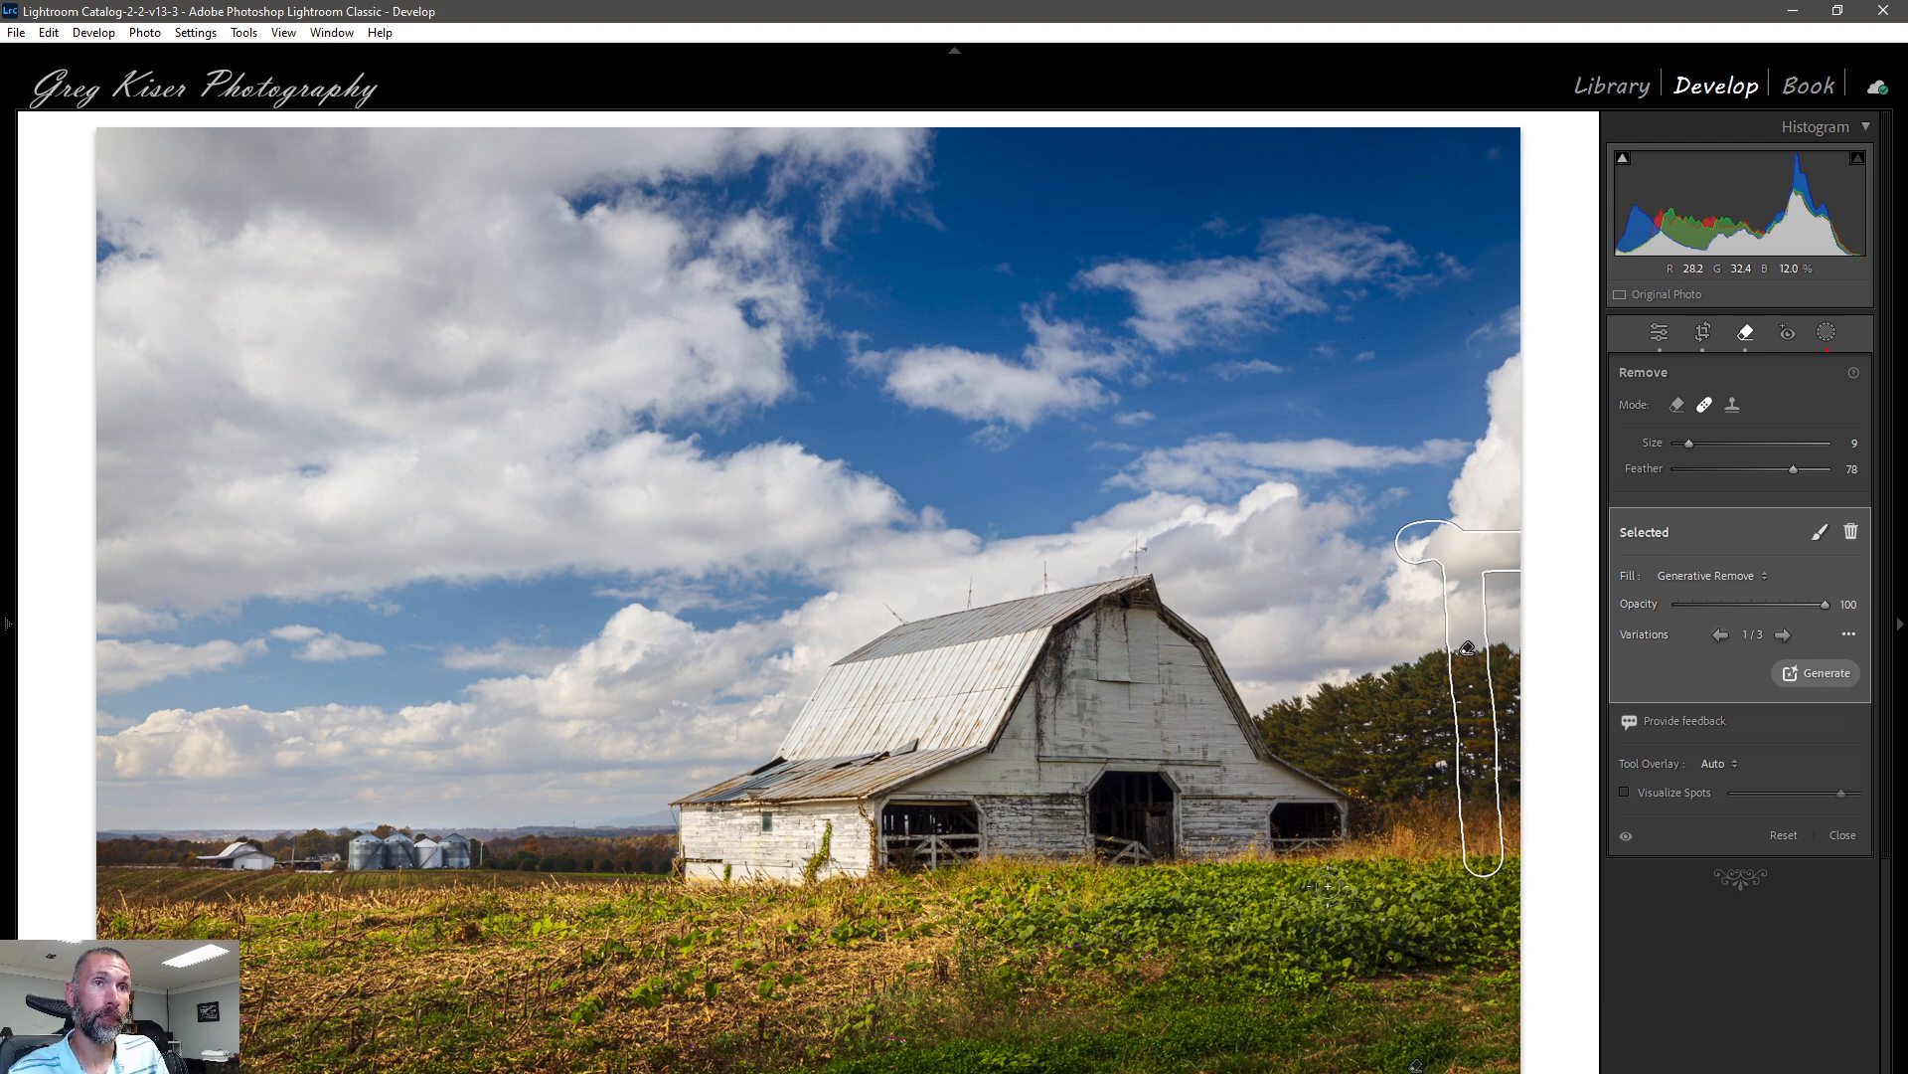
key("h")
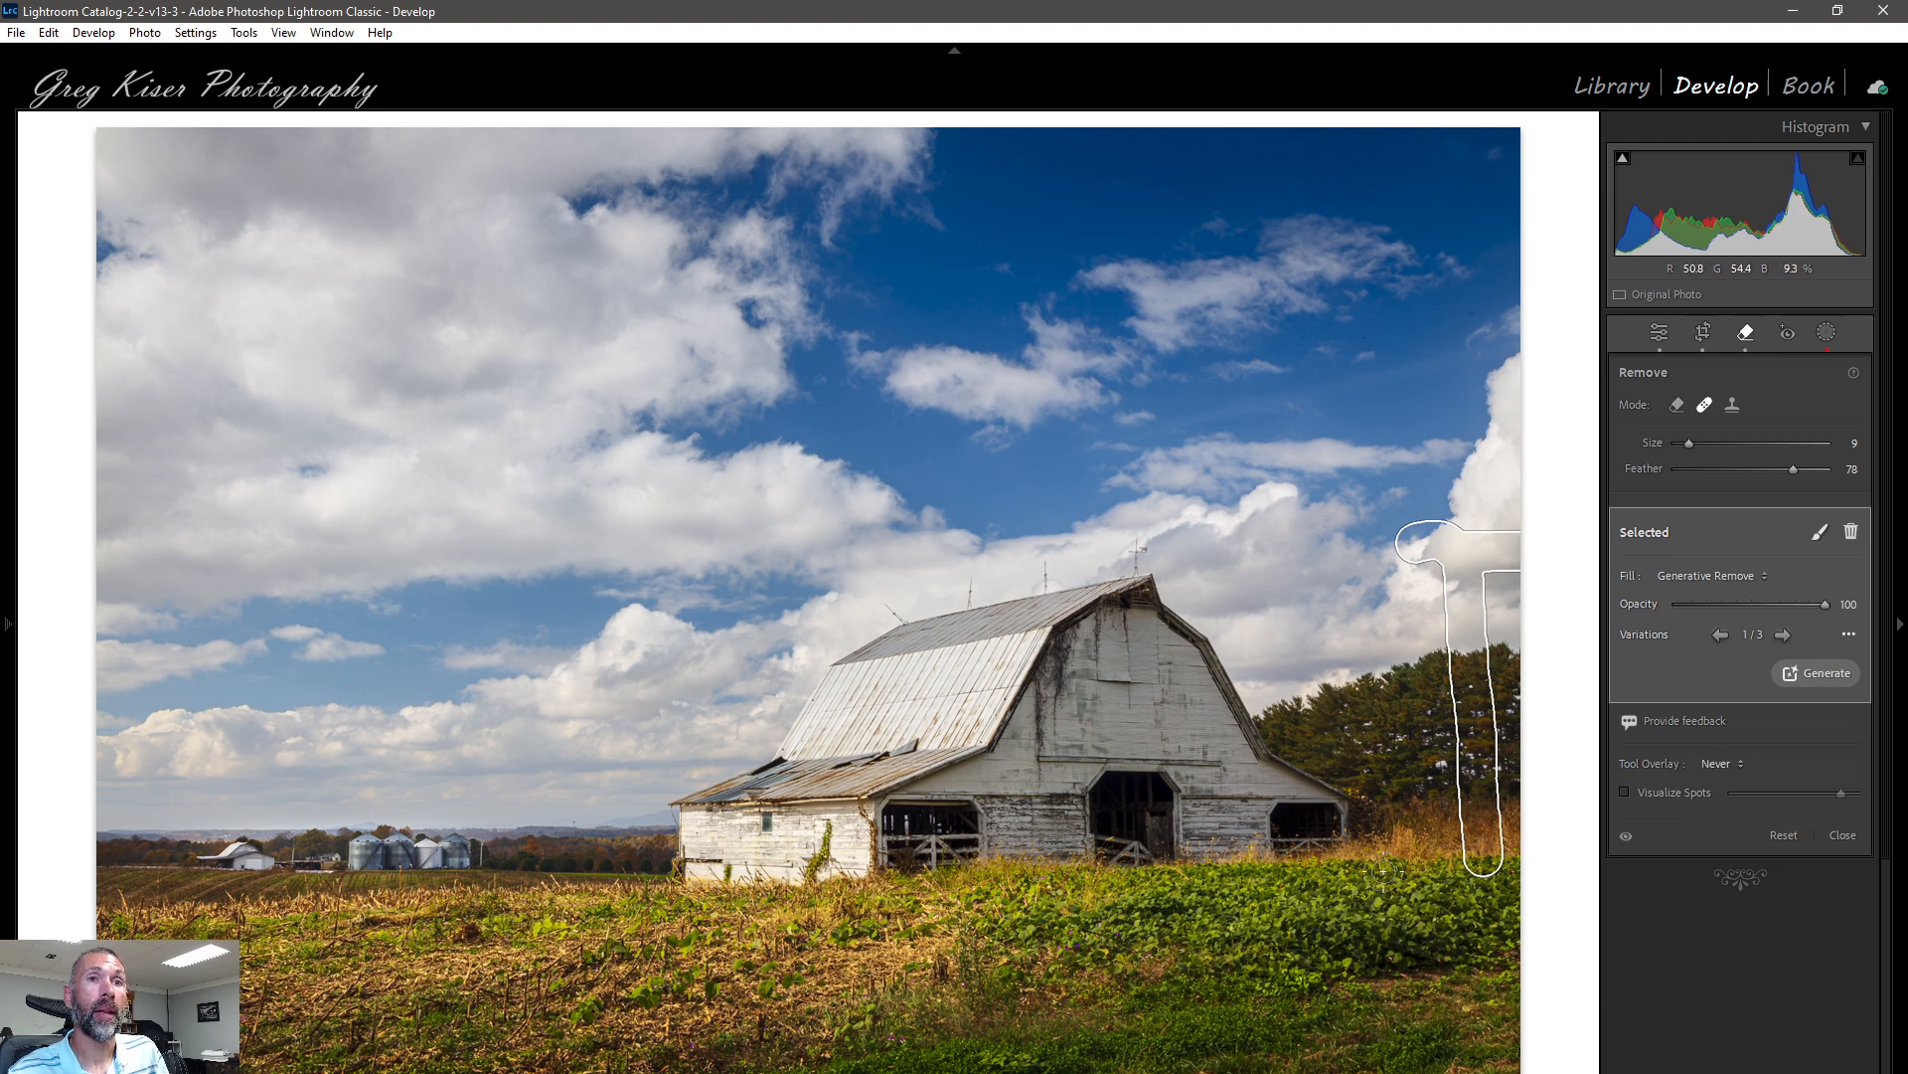
left_click_drag(1384, 872, 1113, 899)
left_click(1419, 737)
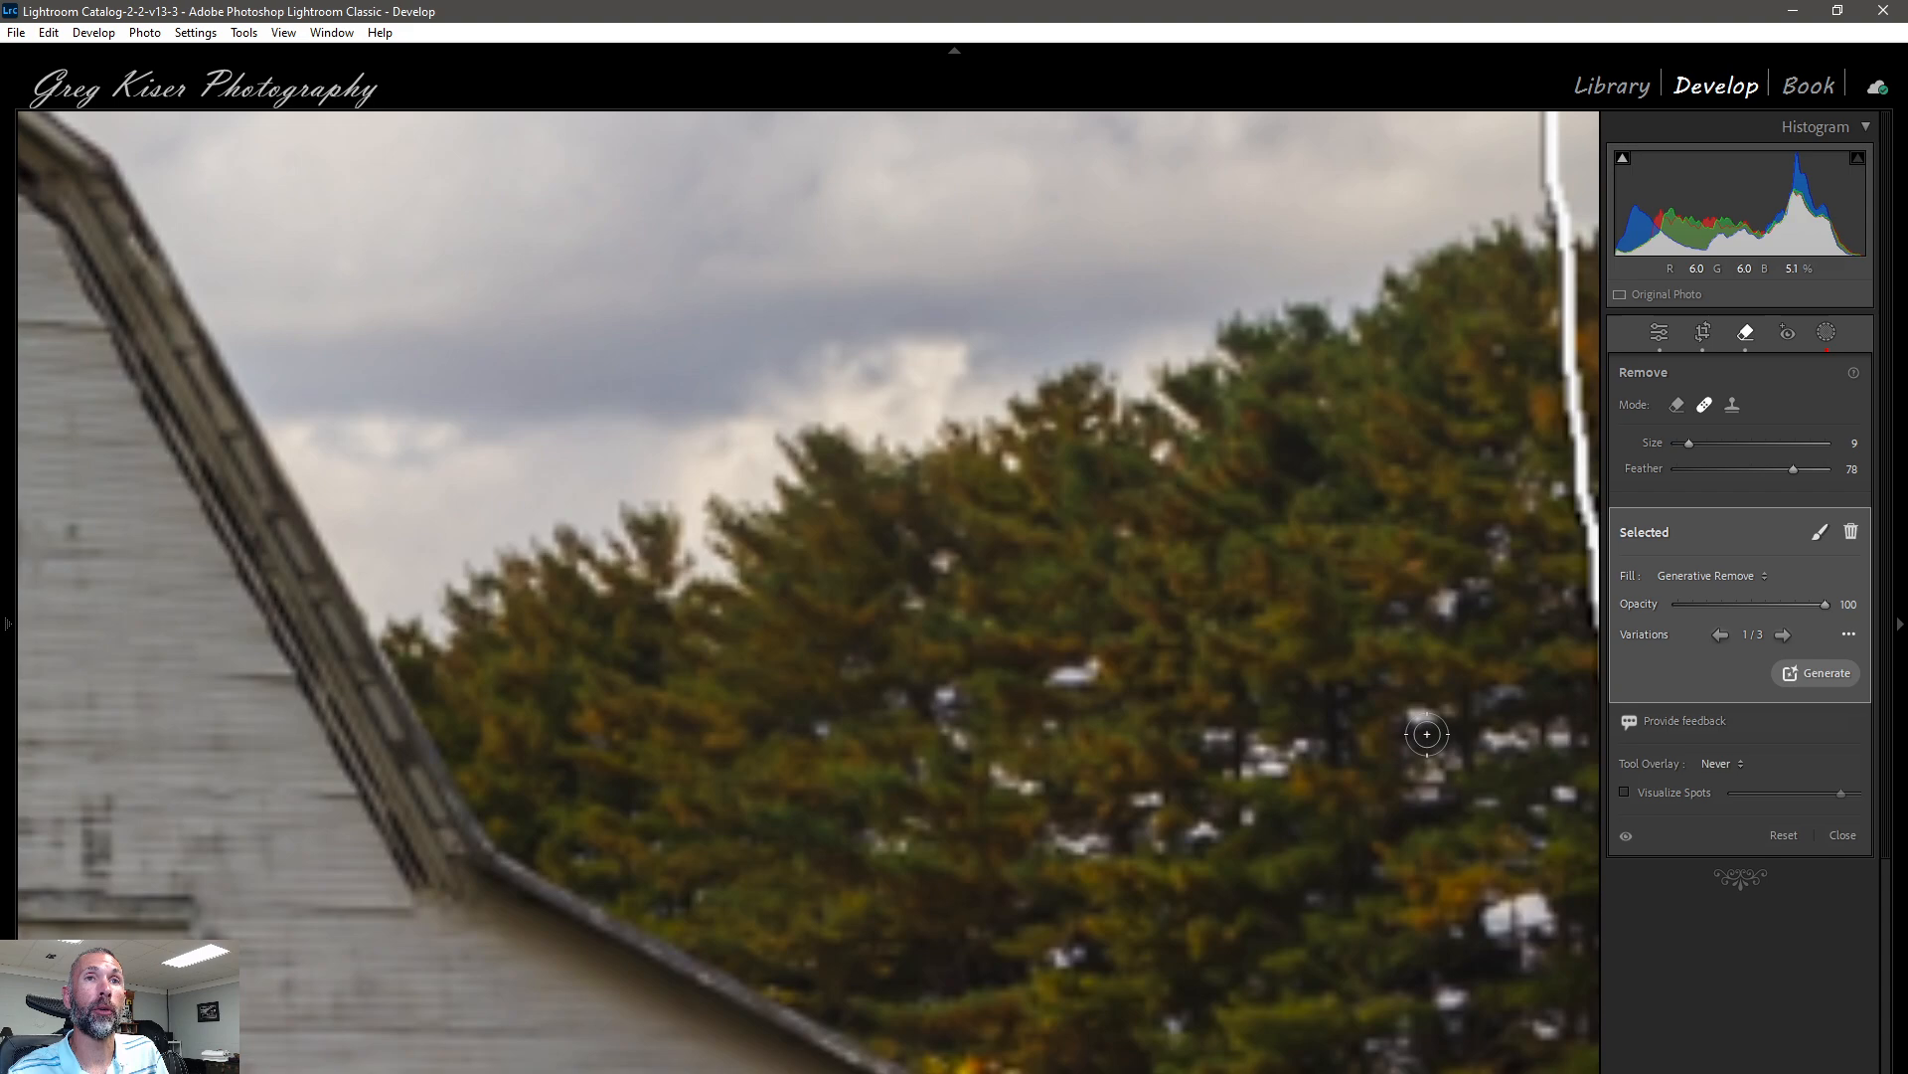
left_click(1439, 666)
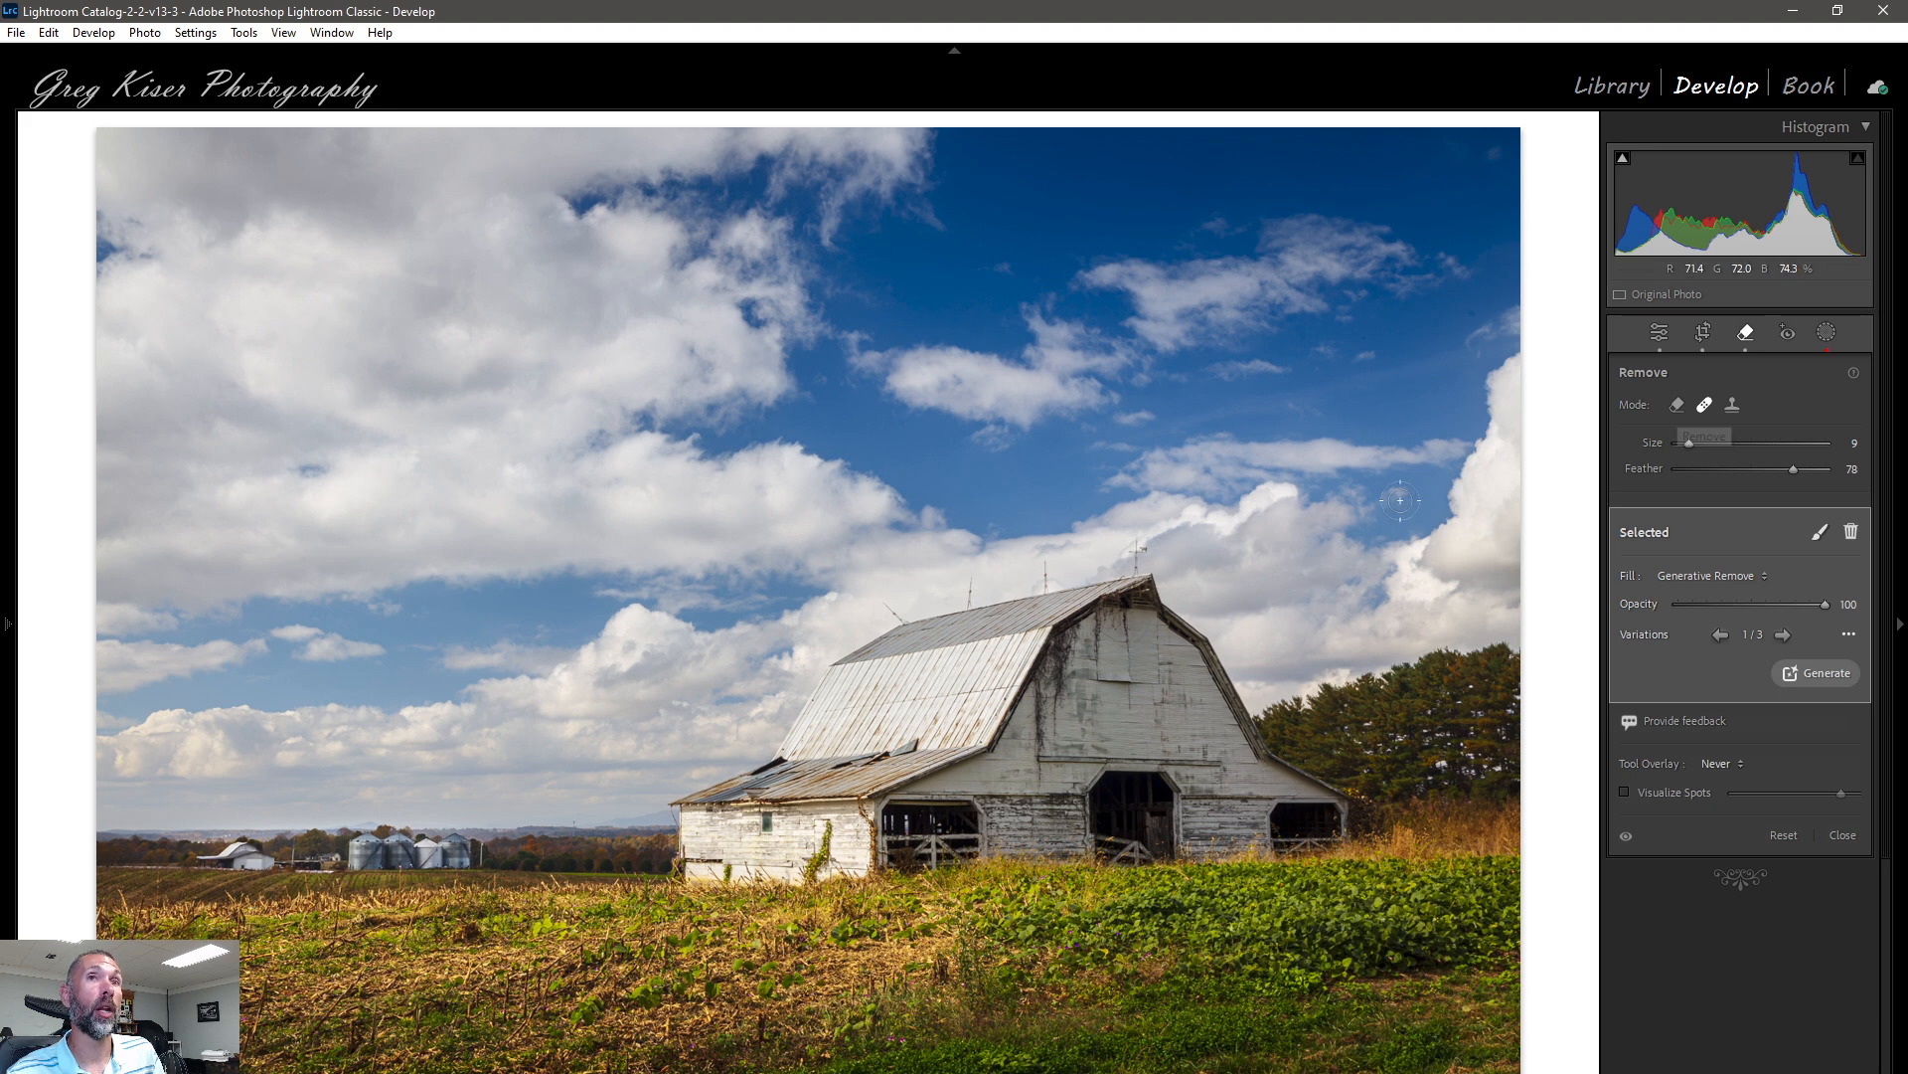
Step: In Remove mode with generative AI and object detection on, paint over the distant farm buildings and silos at brush size 7
left_click(1677, 406)
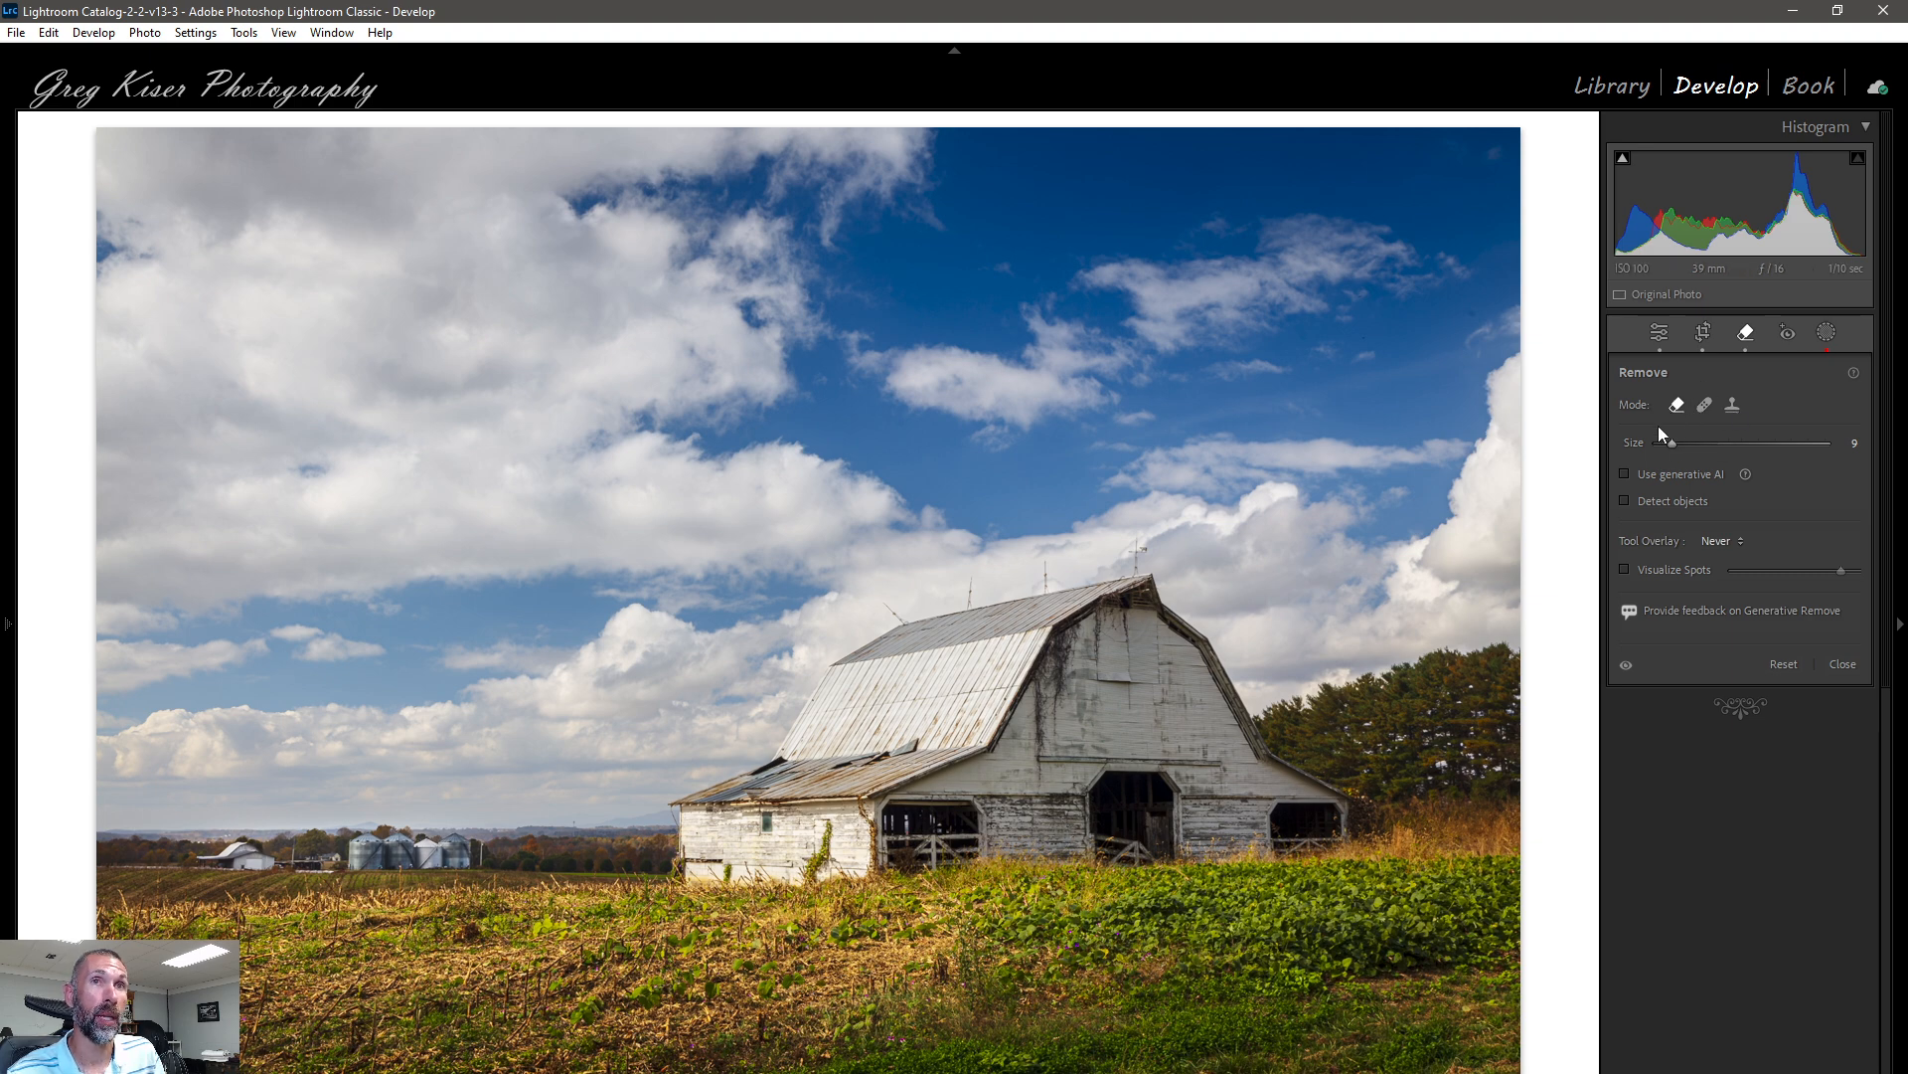
left_click(1625, 474)
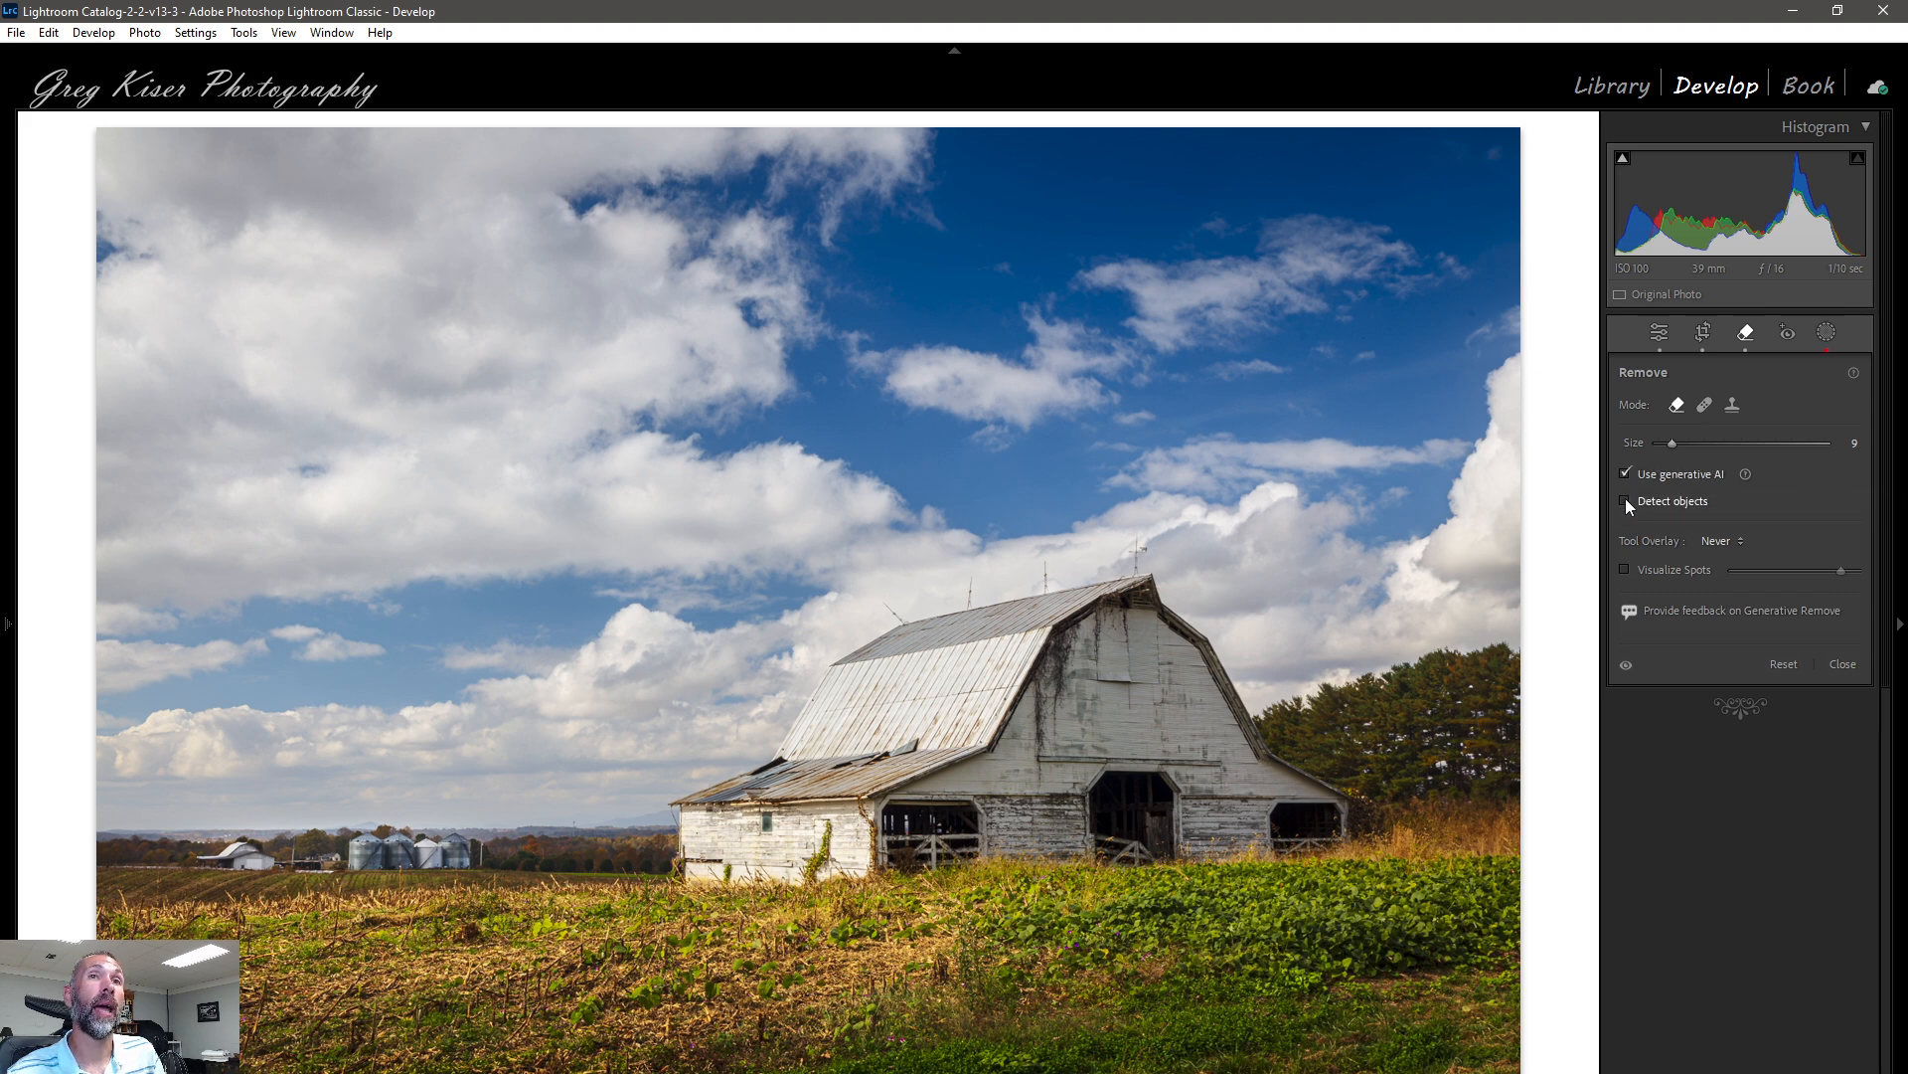
left_click(1627, 504)
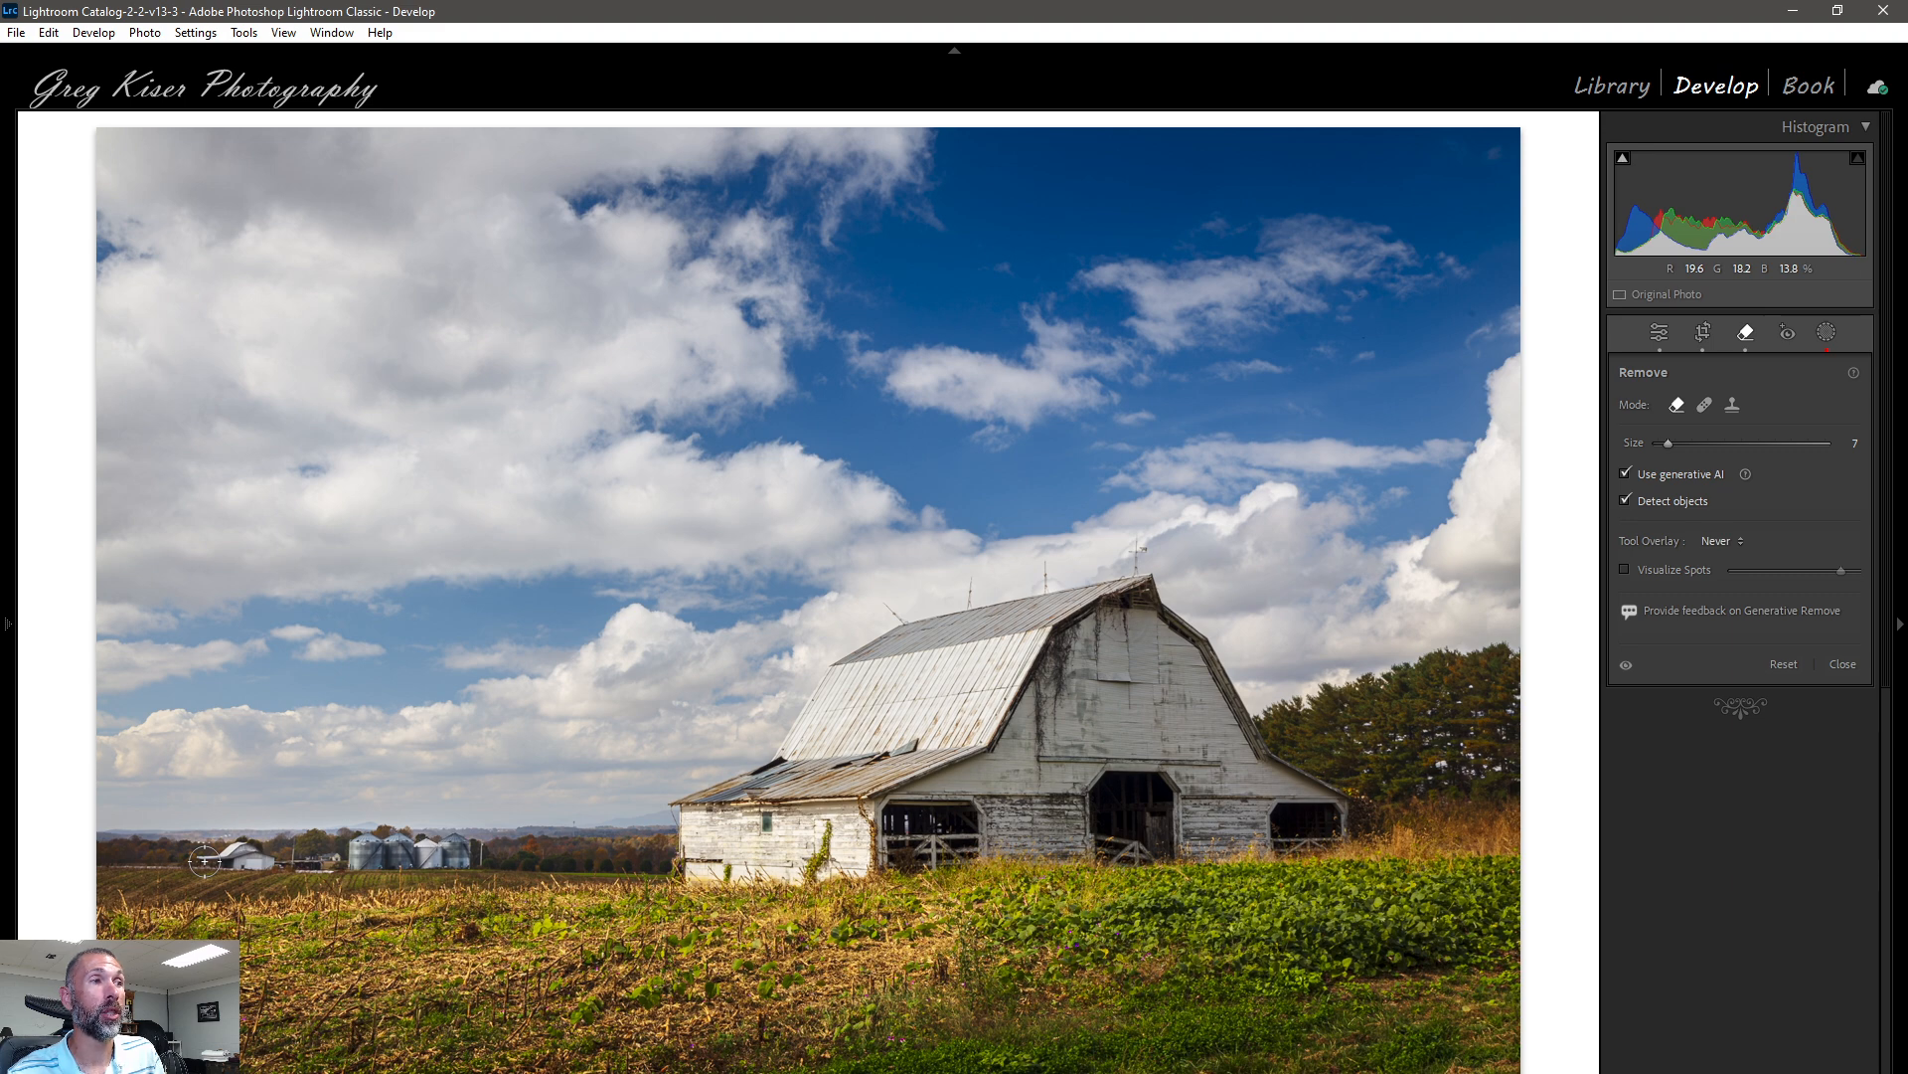
mouse_move(204, 860)
left_mouse_down()
mouse_move(338, 863)
mouse_move(456, 838)
mouse_move(480, 856)
mouse_move(312, 863)
left_mouse_up()
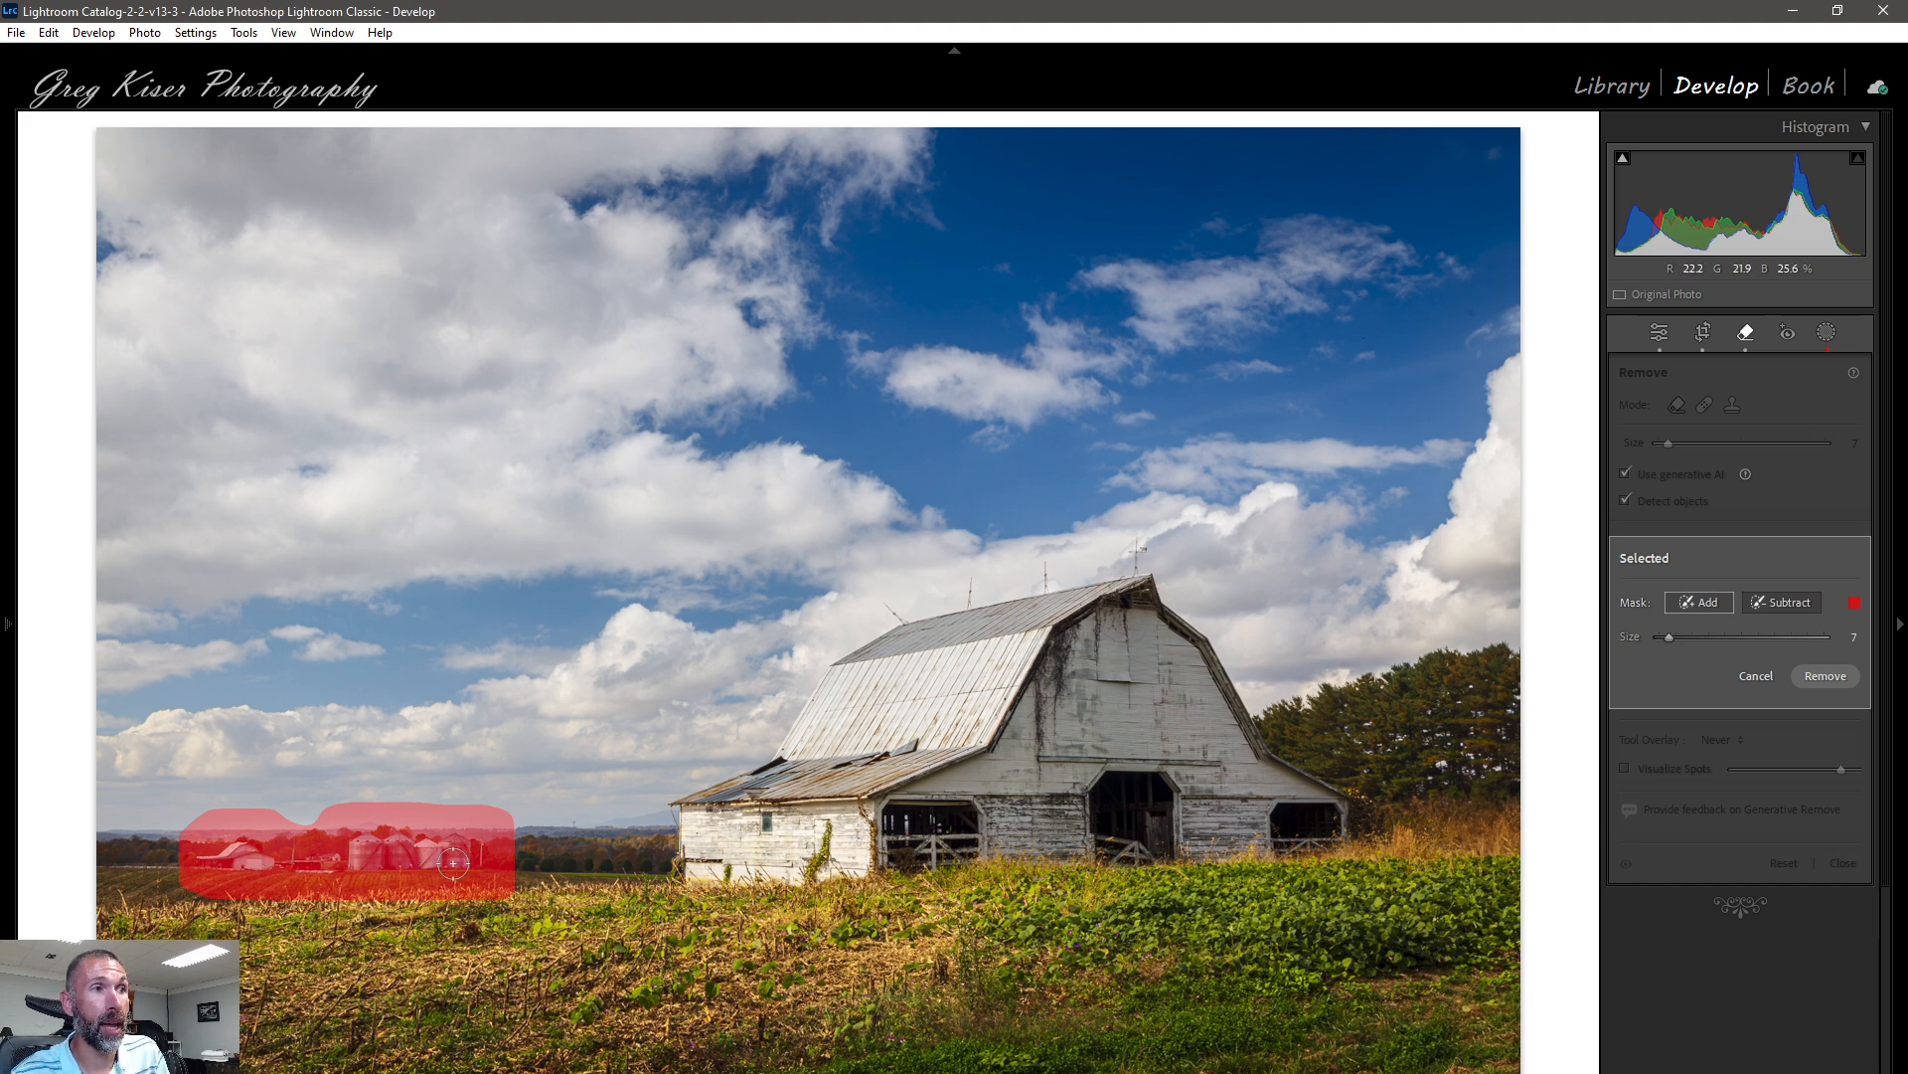
Step: Subtract the sky above and the field edge below the farm buildings from the mask, and remove the masked area
left_click(1789, 609)
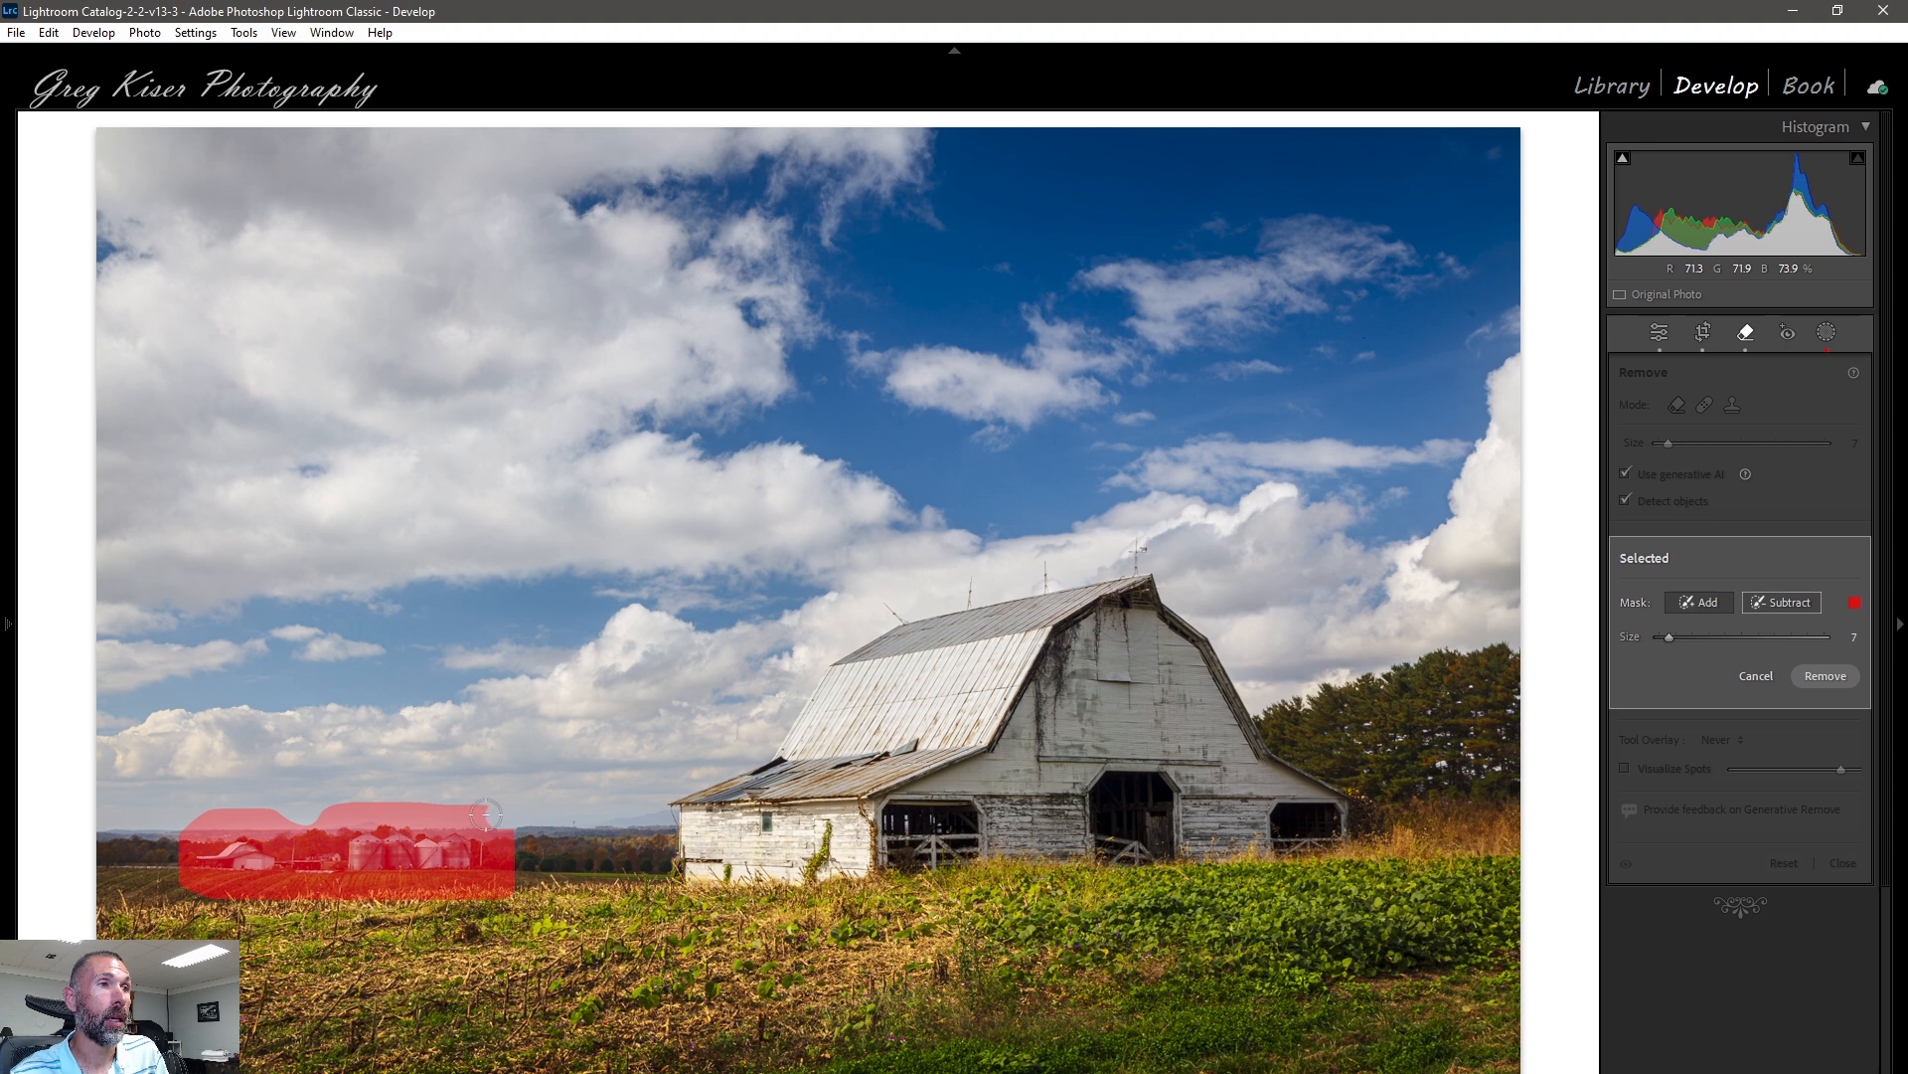
left_click_drag(486, 814, 180, 814)
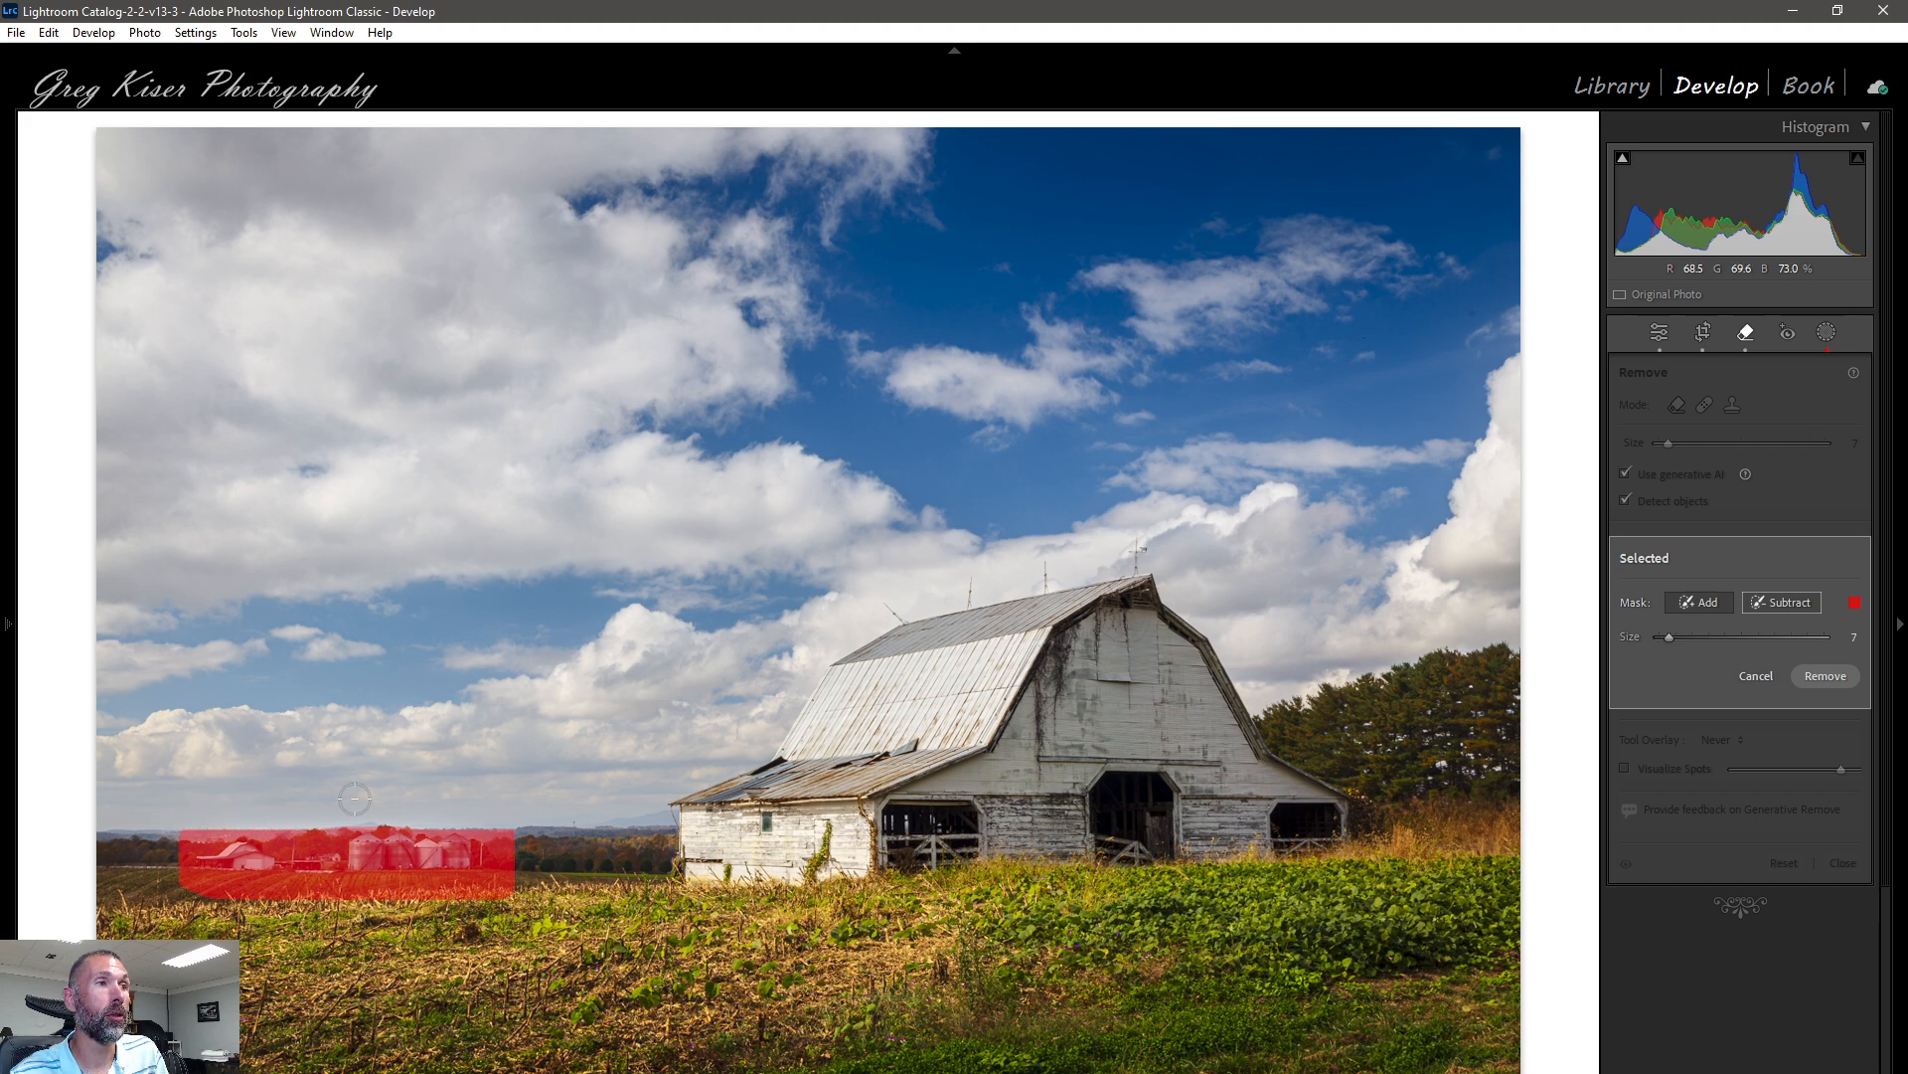
mouse_move(513, 878)
left_mouse_down()
mouse_move(195, 900)
mouse_move(223, 900)
left_mouse_up()
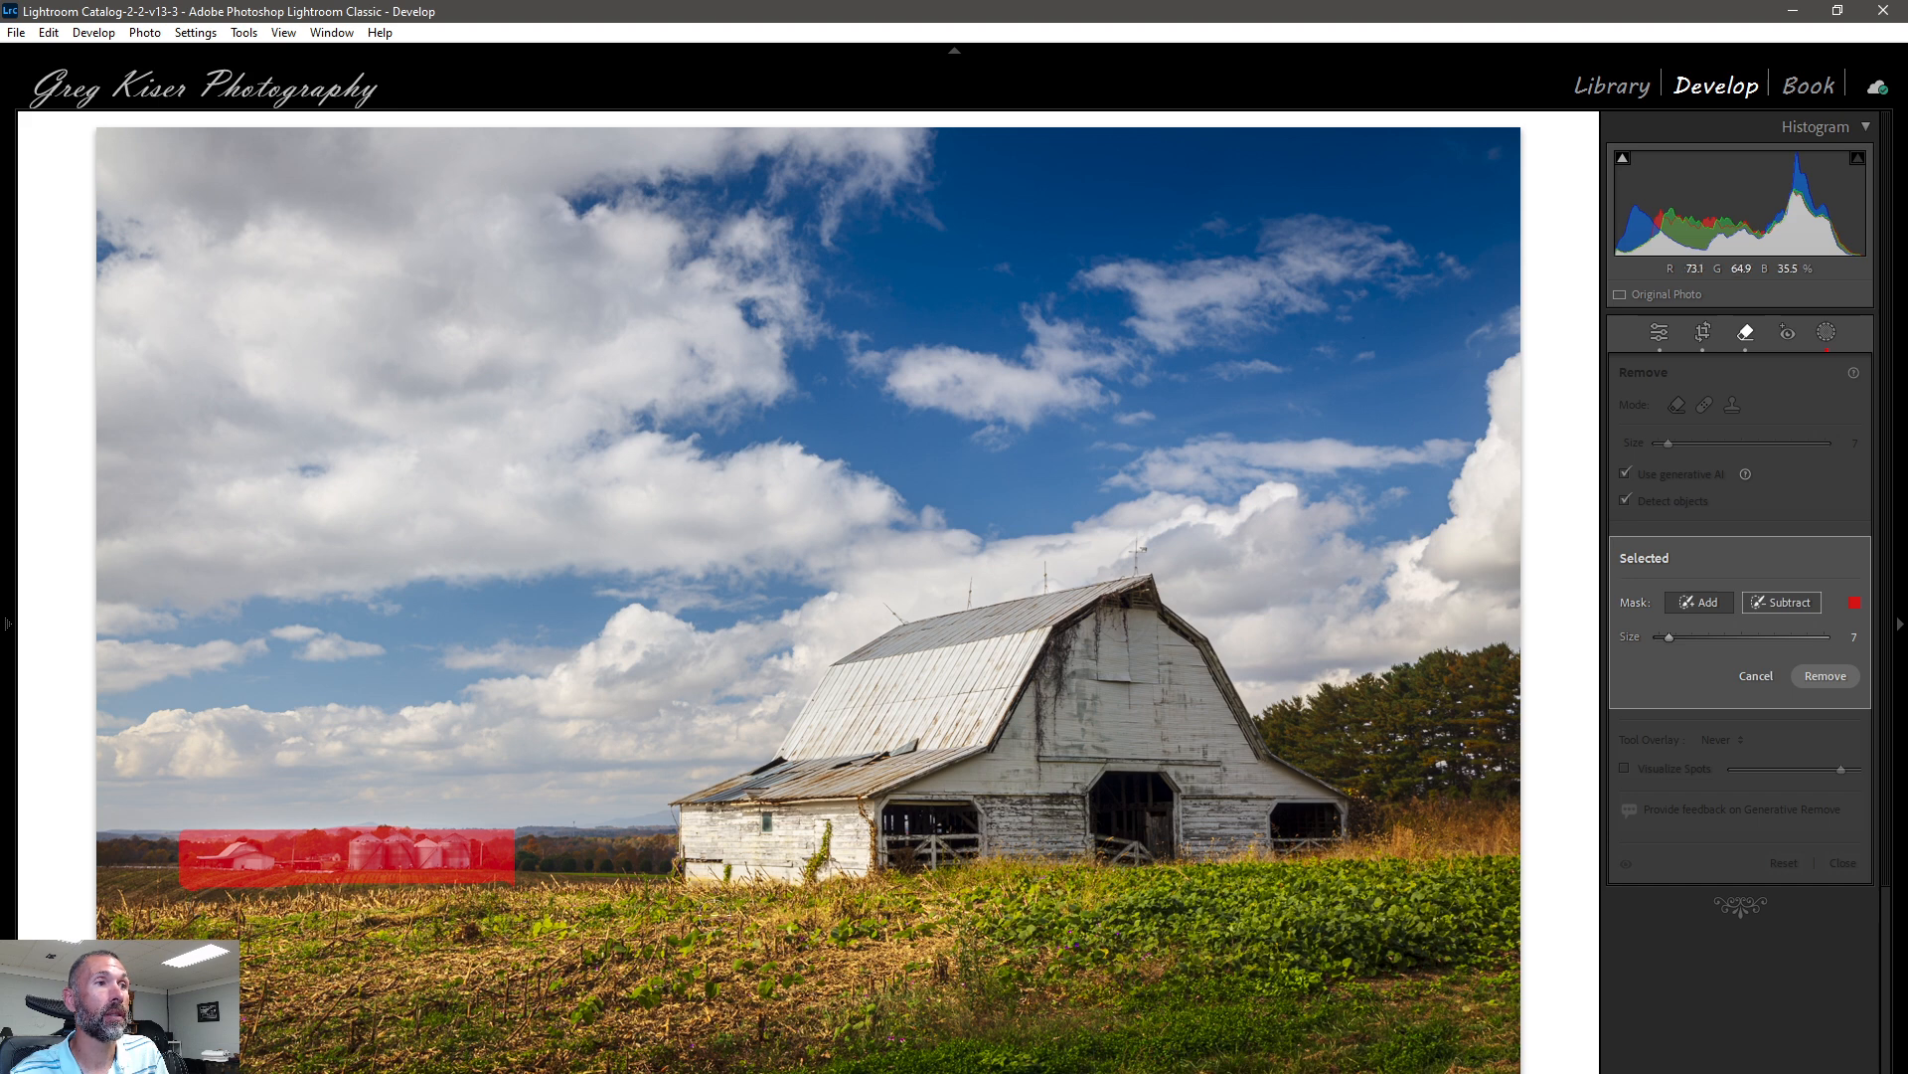
left_click(1824, 677)
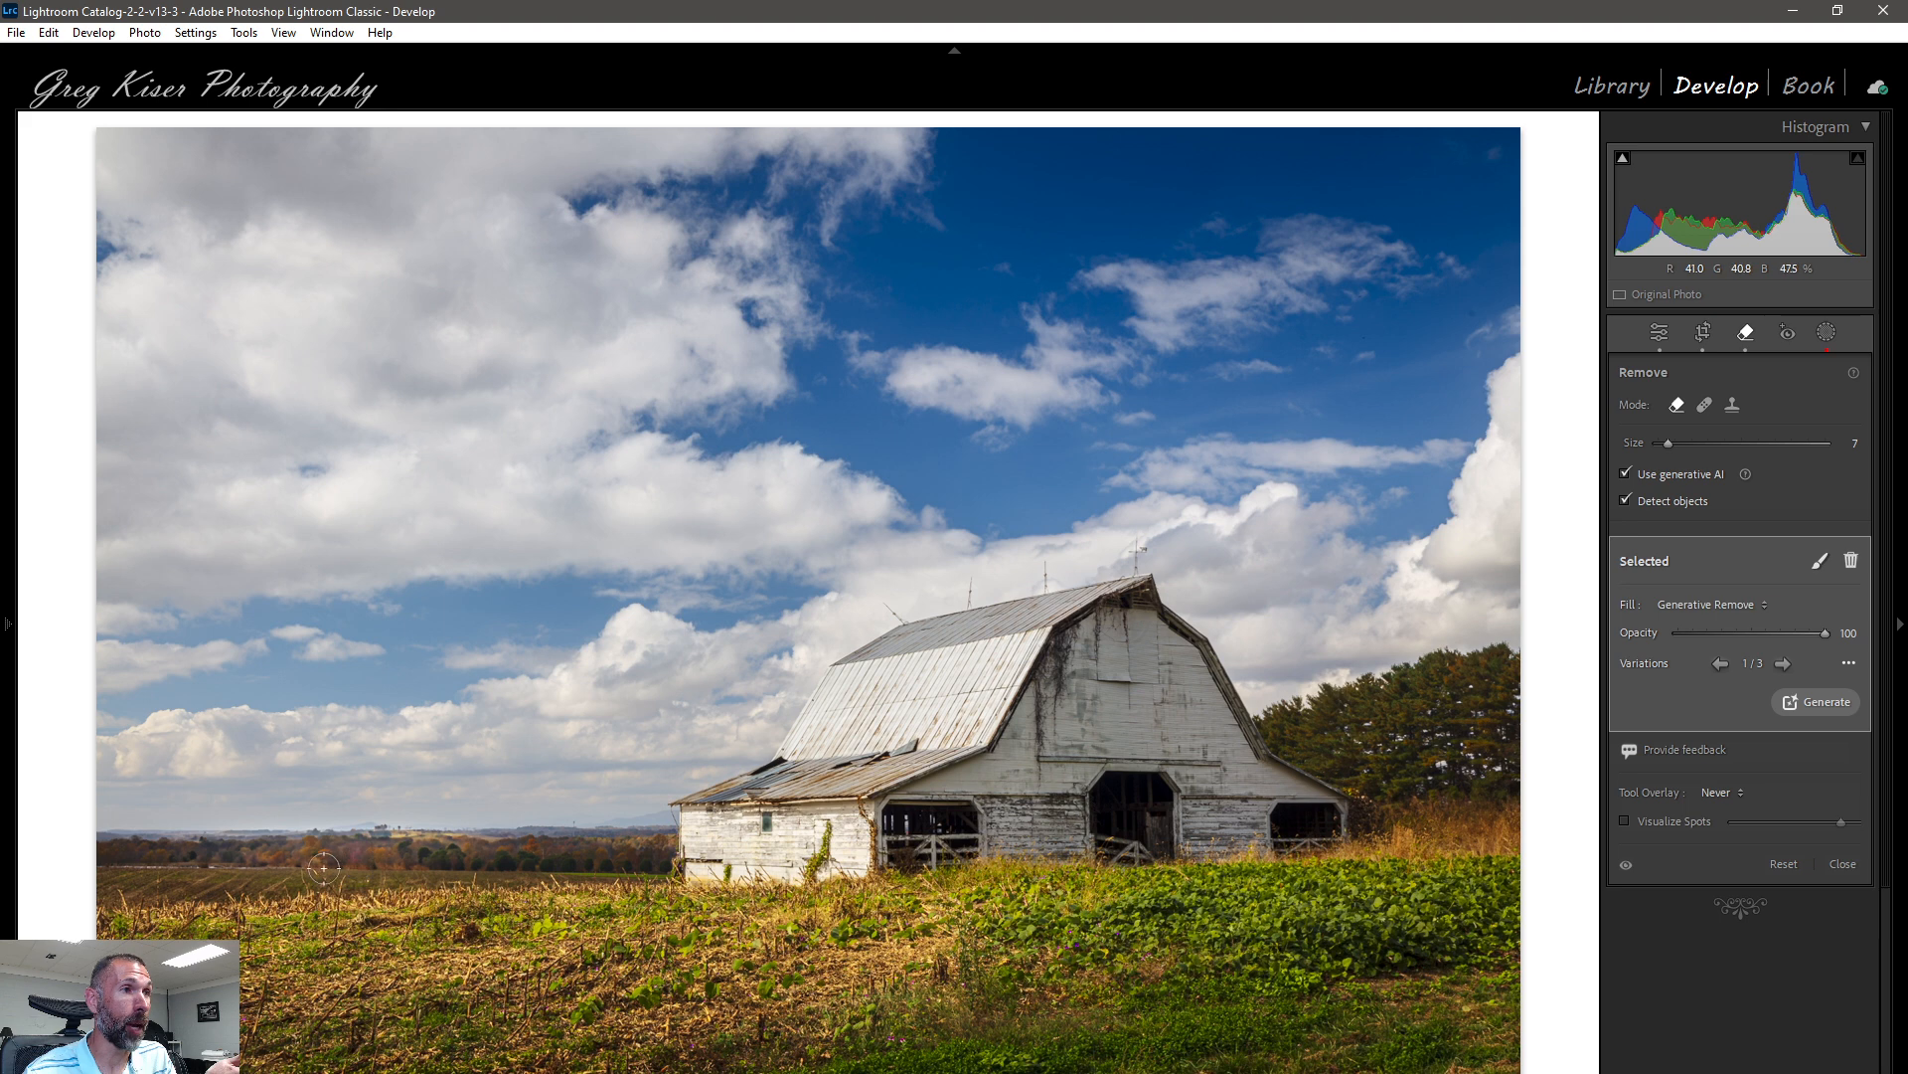
Step: Browse the farm removal's variations, generate a new set, and keep variation 3 of that set
left_click(1784, 664)
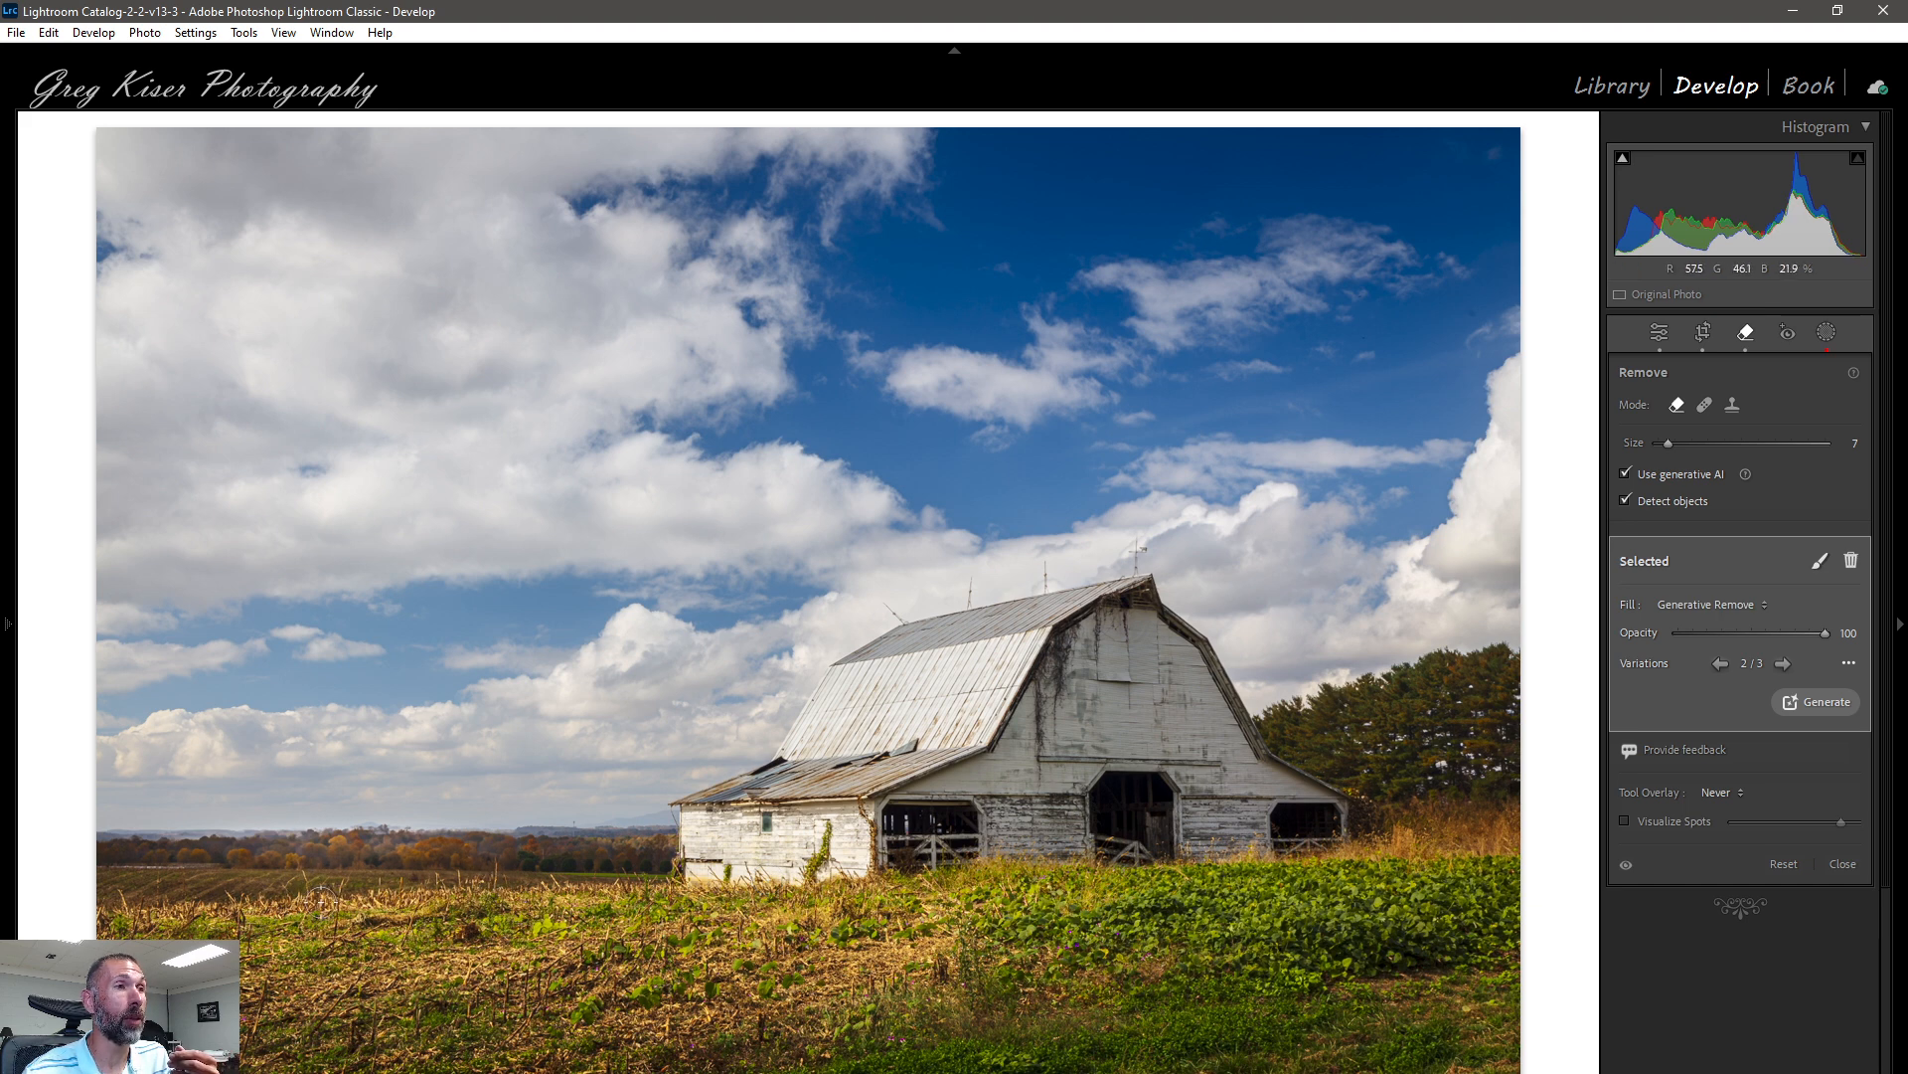
left_click(1783, 670)
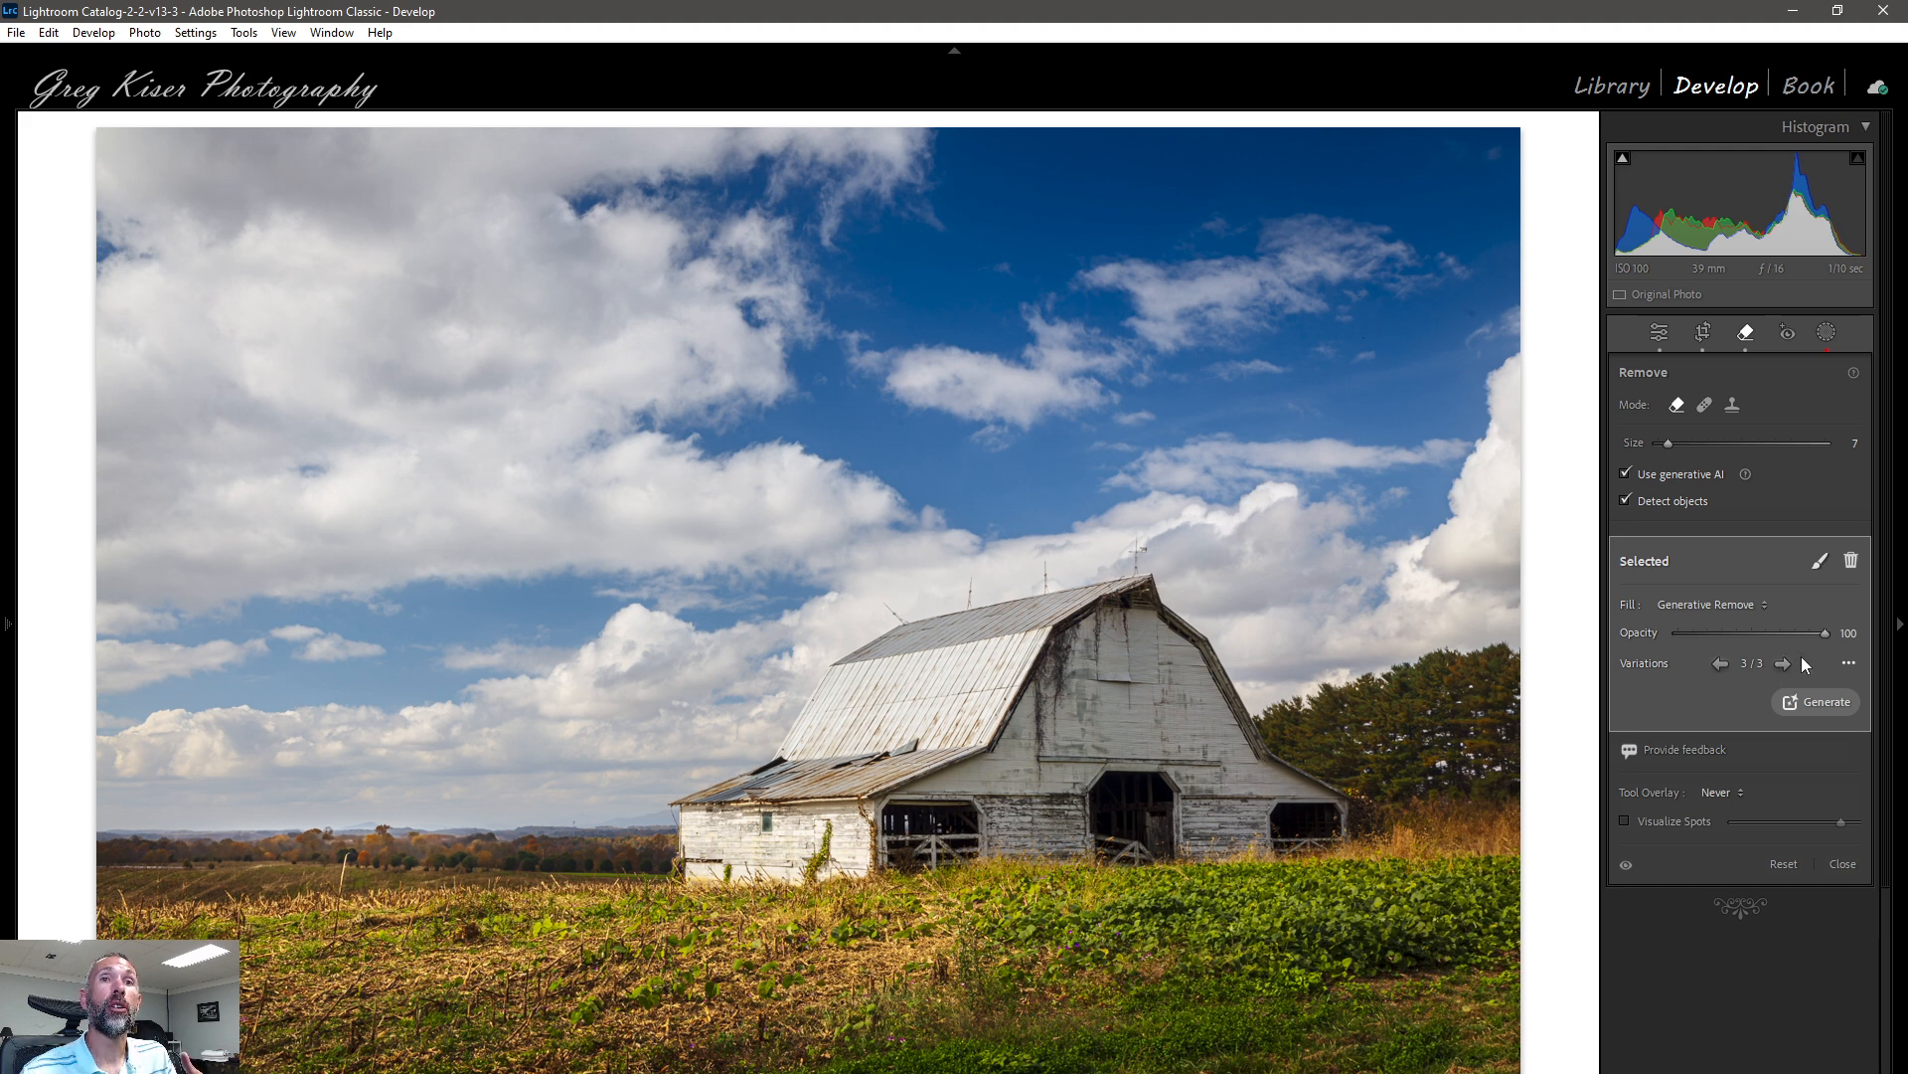
left_click(1818, 706)
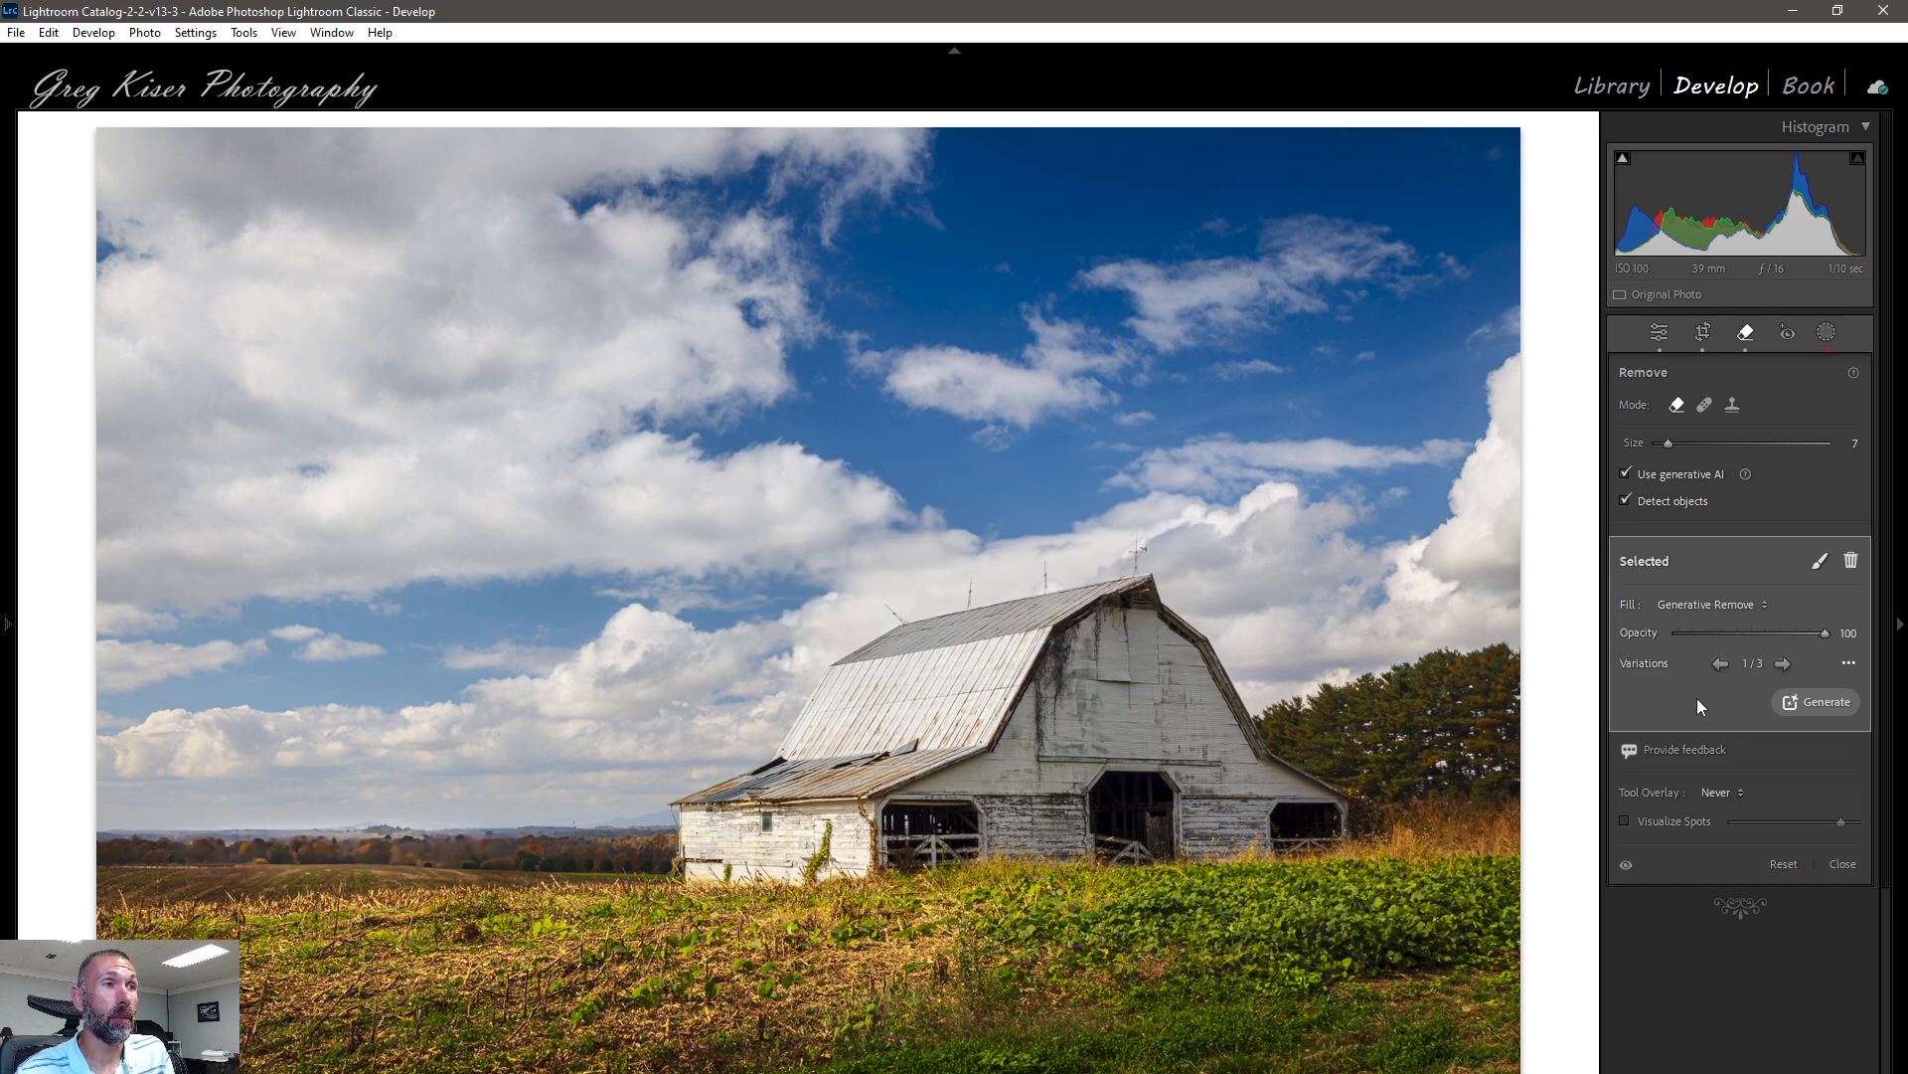
left_click(1785, 664)
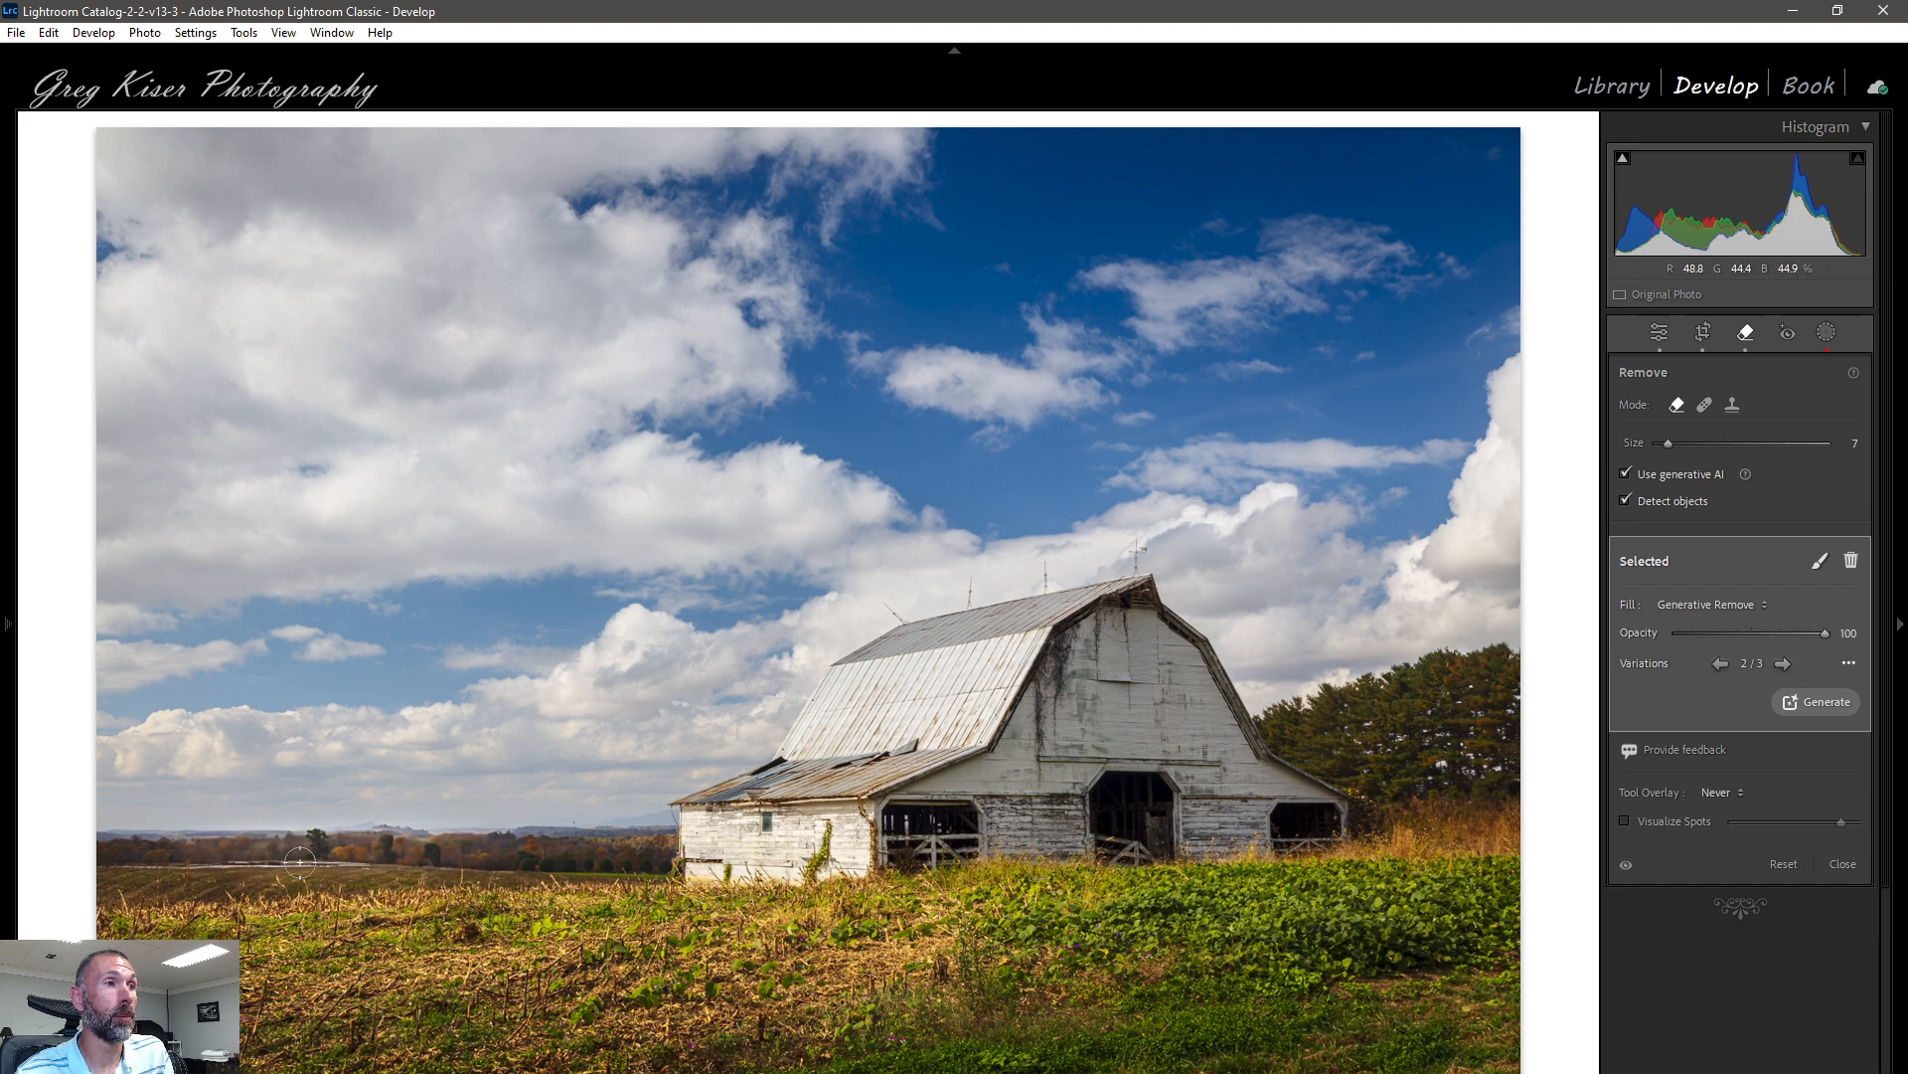
left_click(1784, 664)
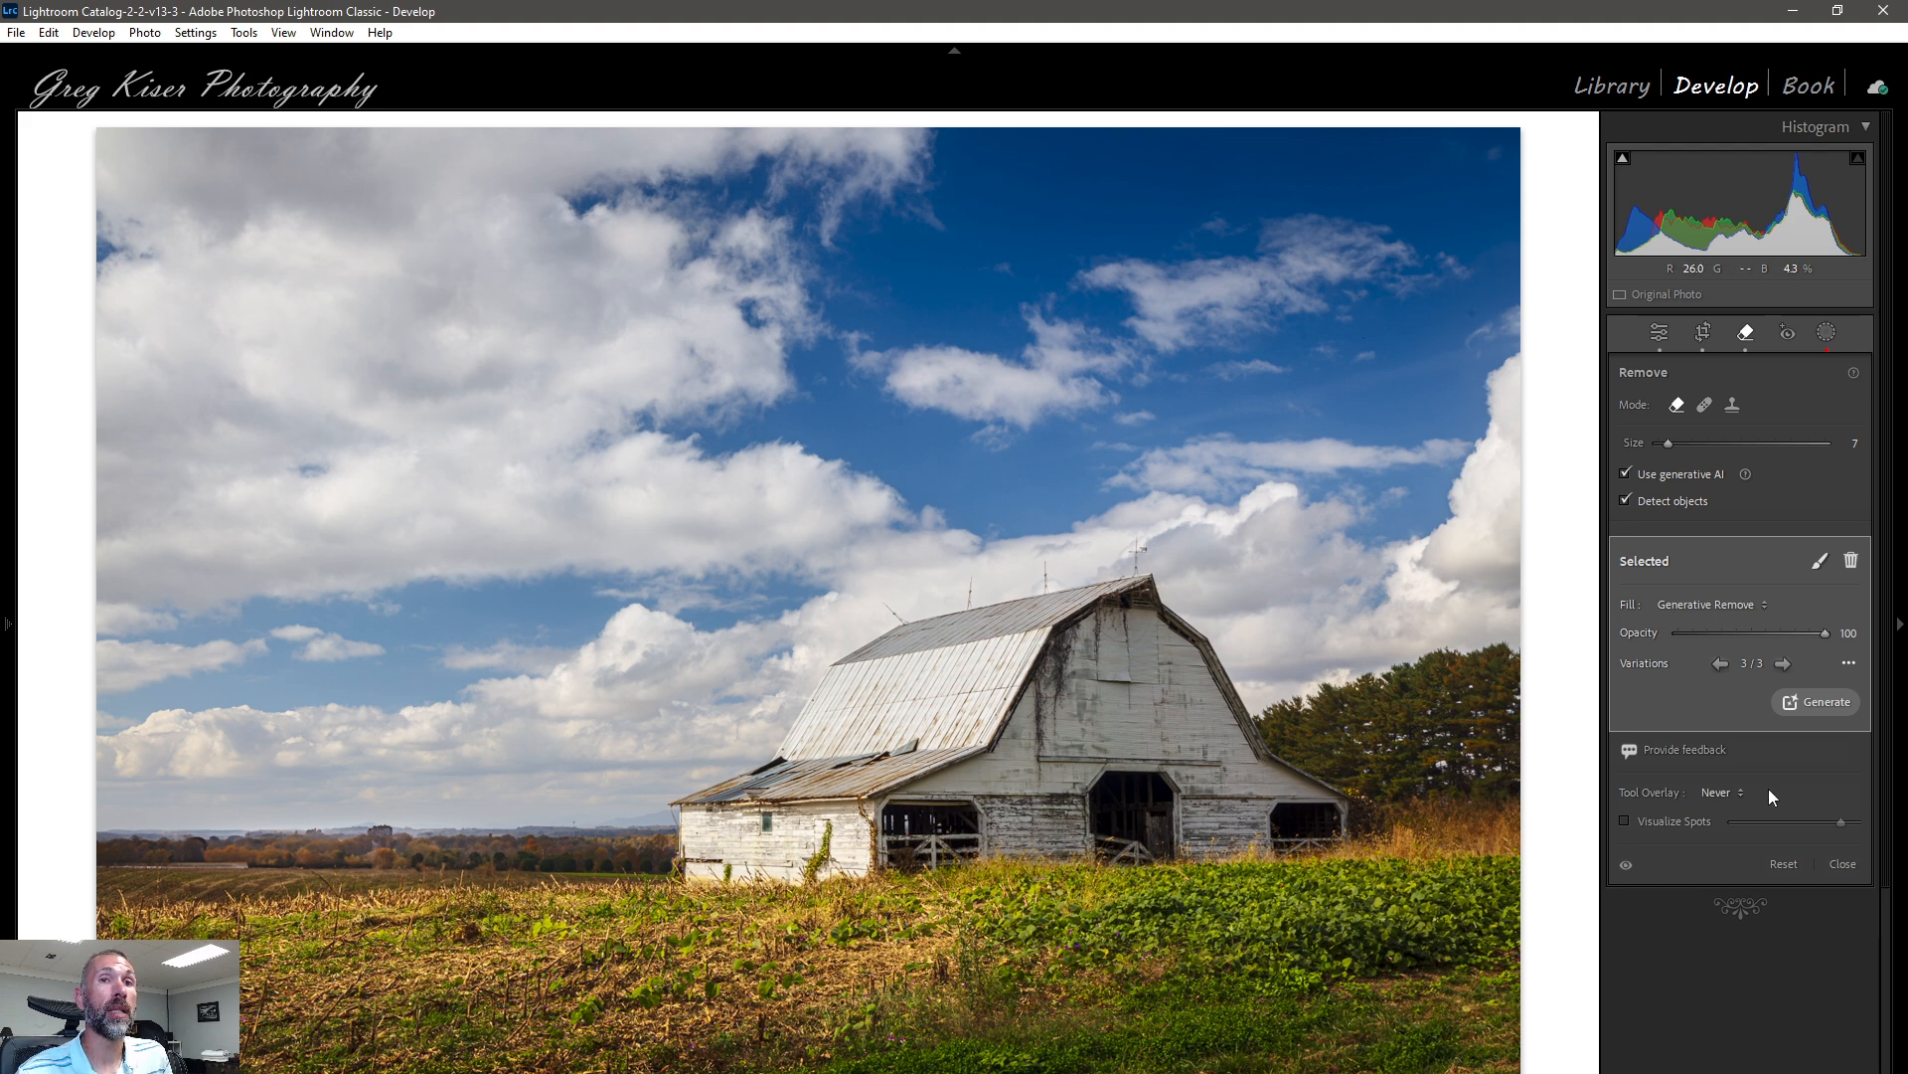
left_click(1842, 865)
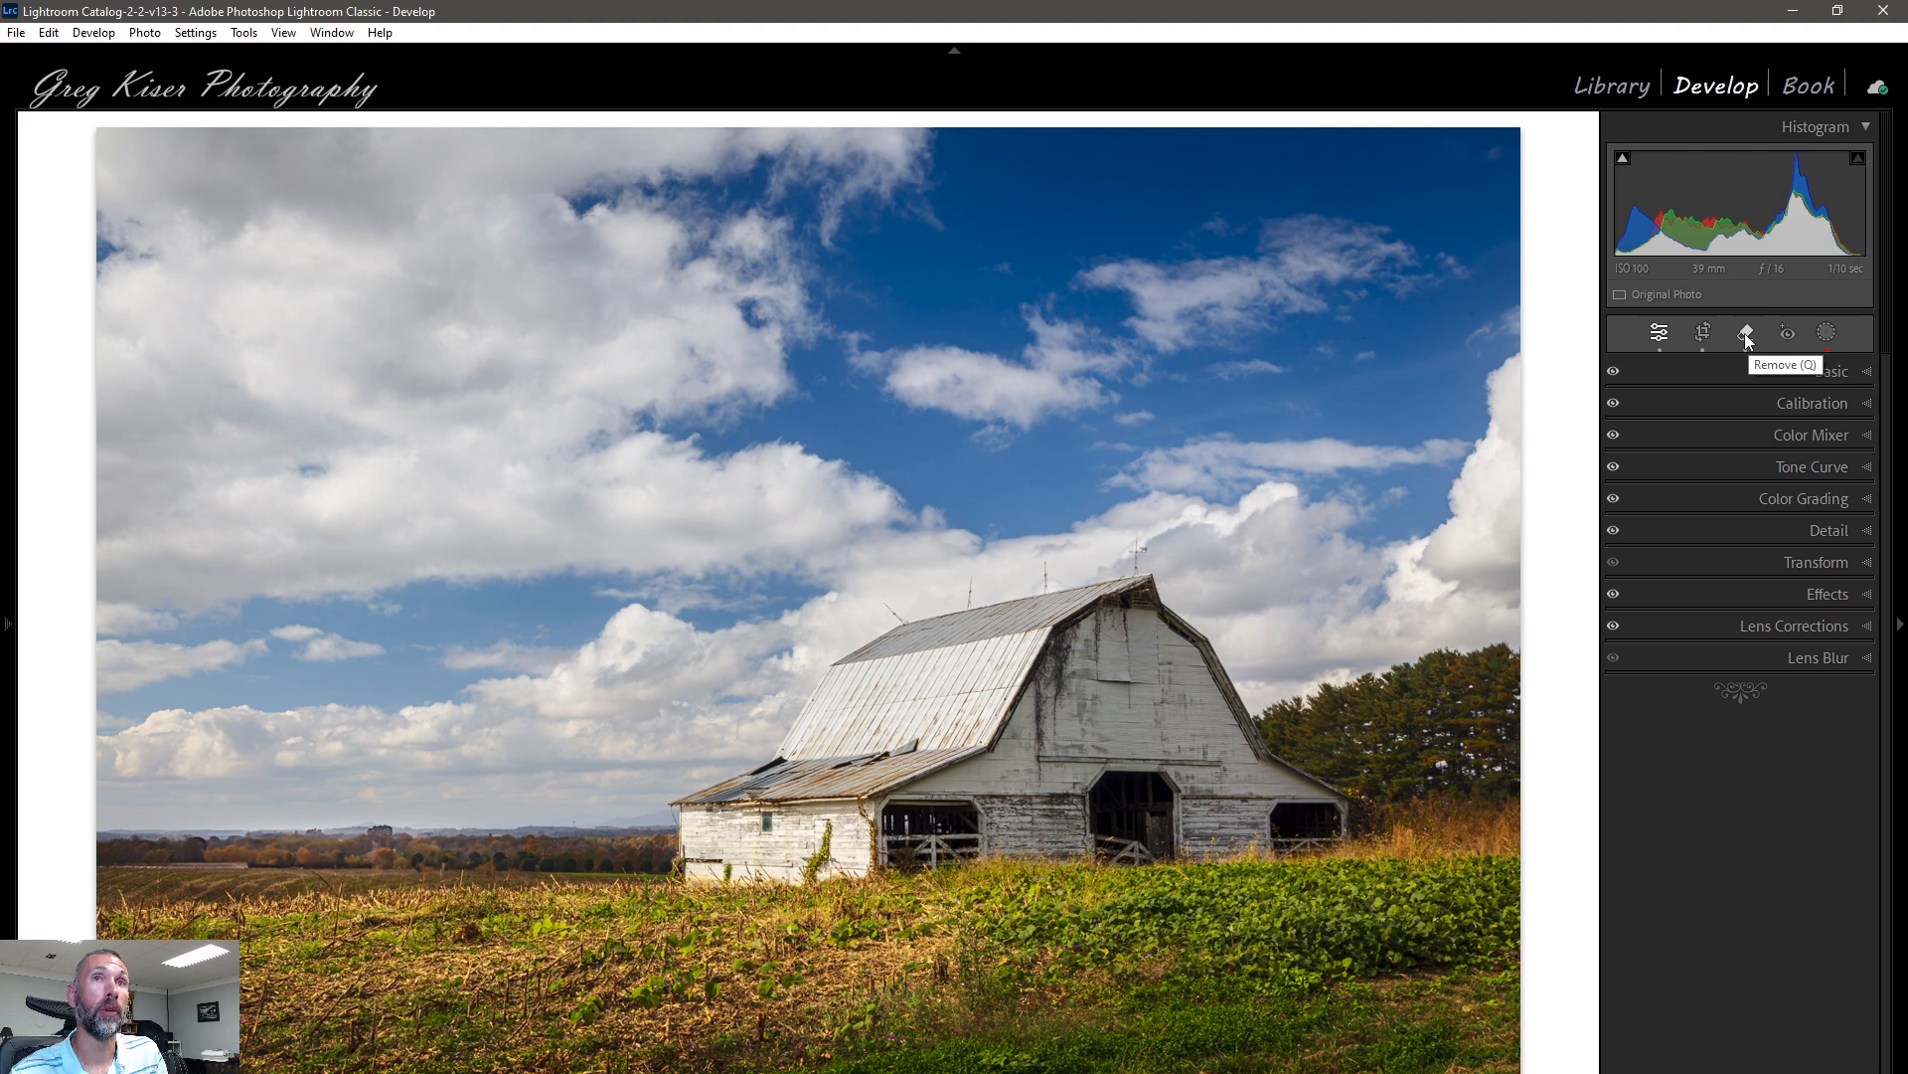
Step: Update the photo's AI masks through the Farm mask's options and close the masking tool
left_click(1828, 334)
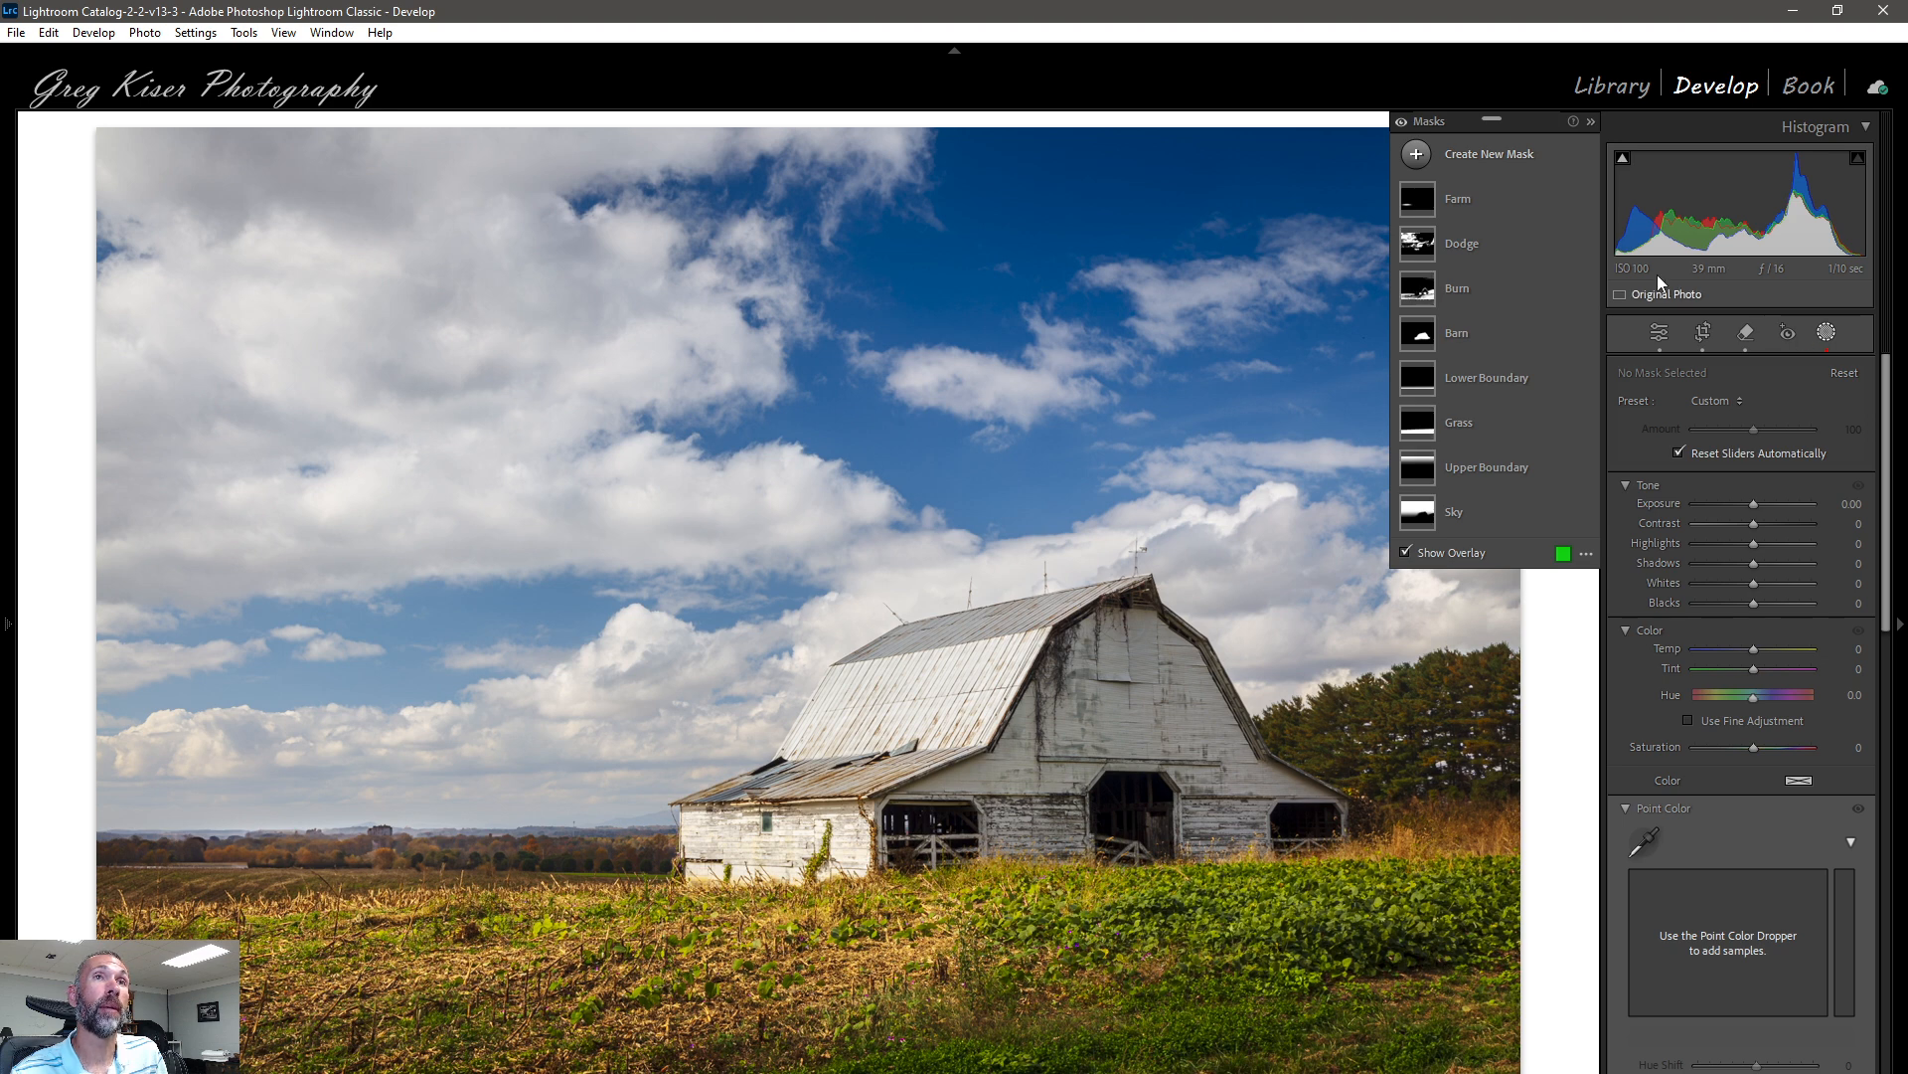
mouse_move(1544, 206)
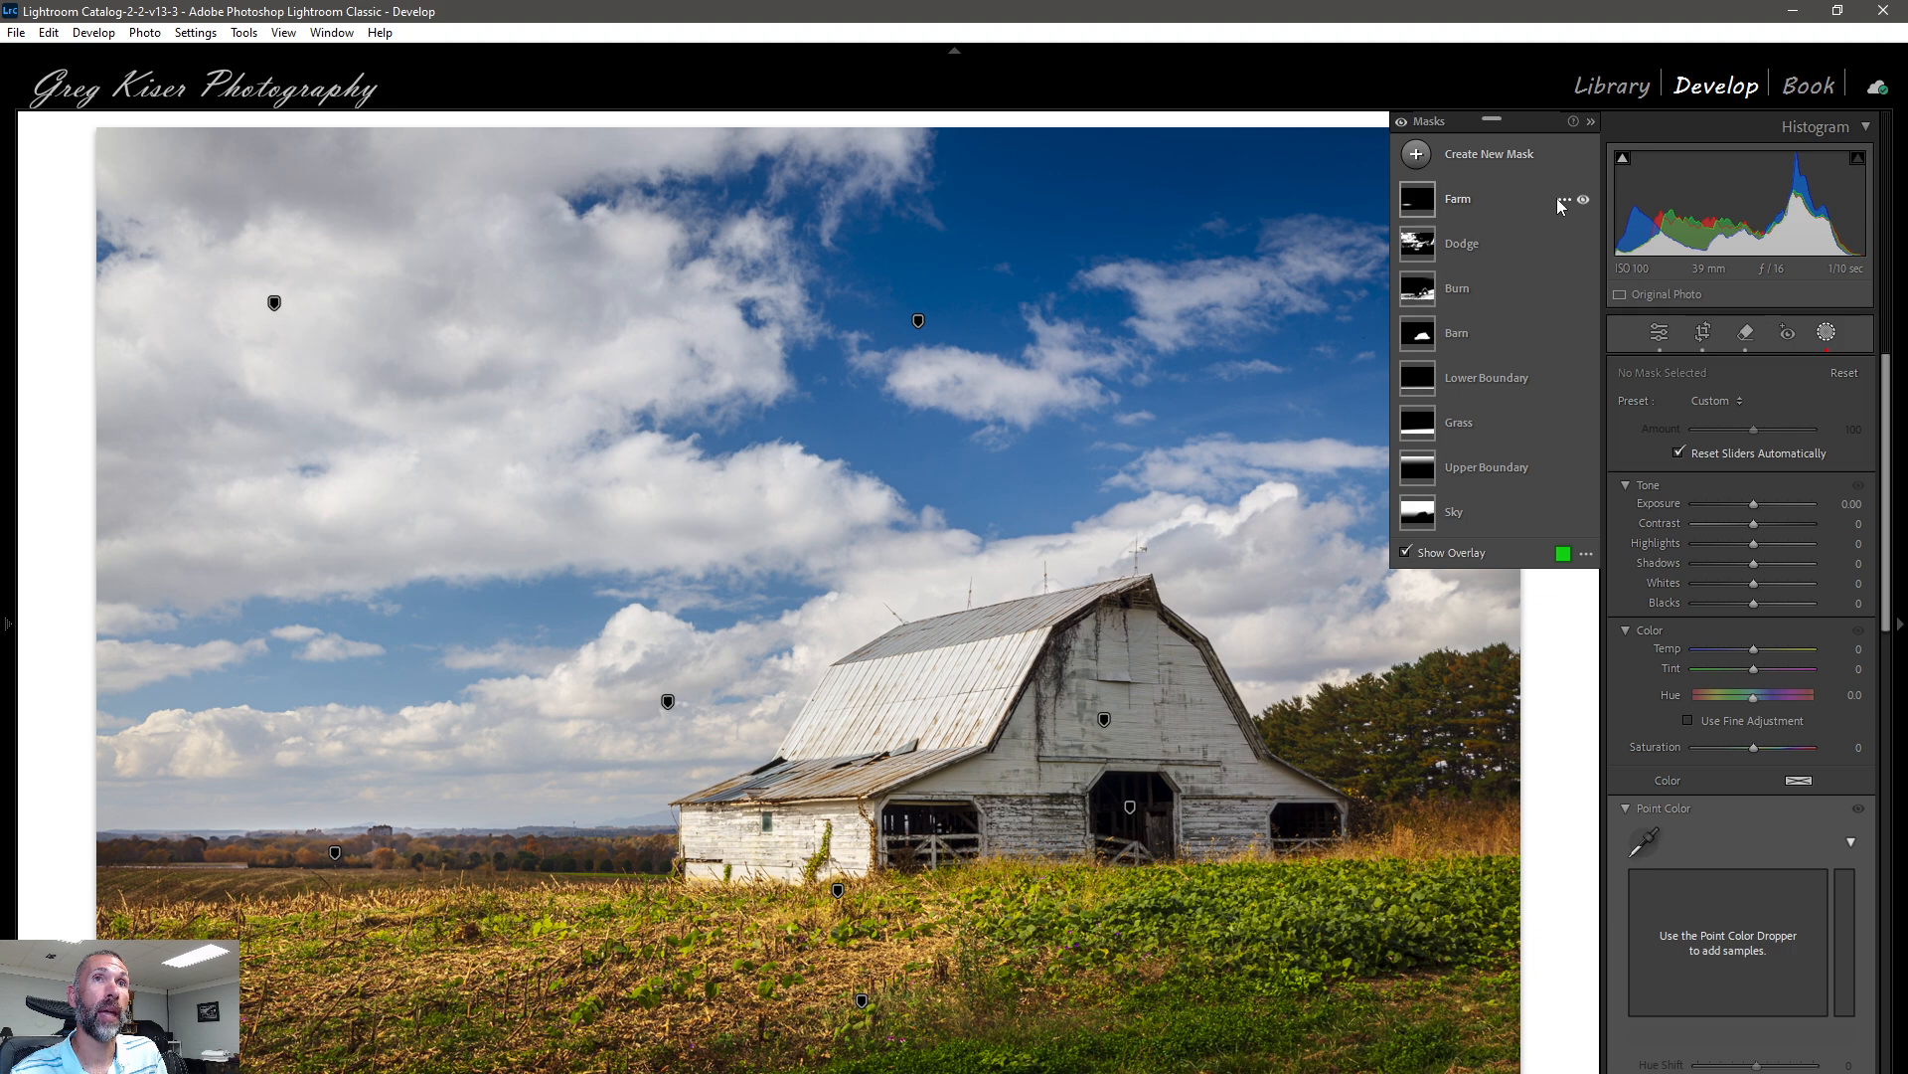
left_click(1563, 202)
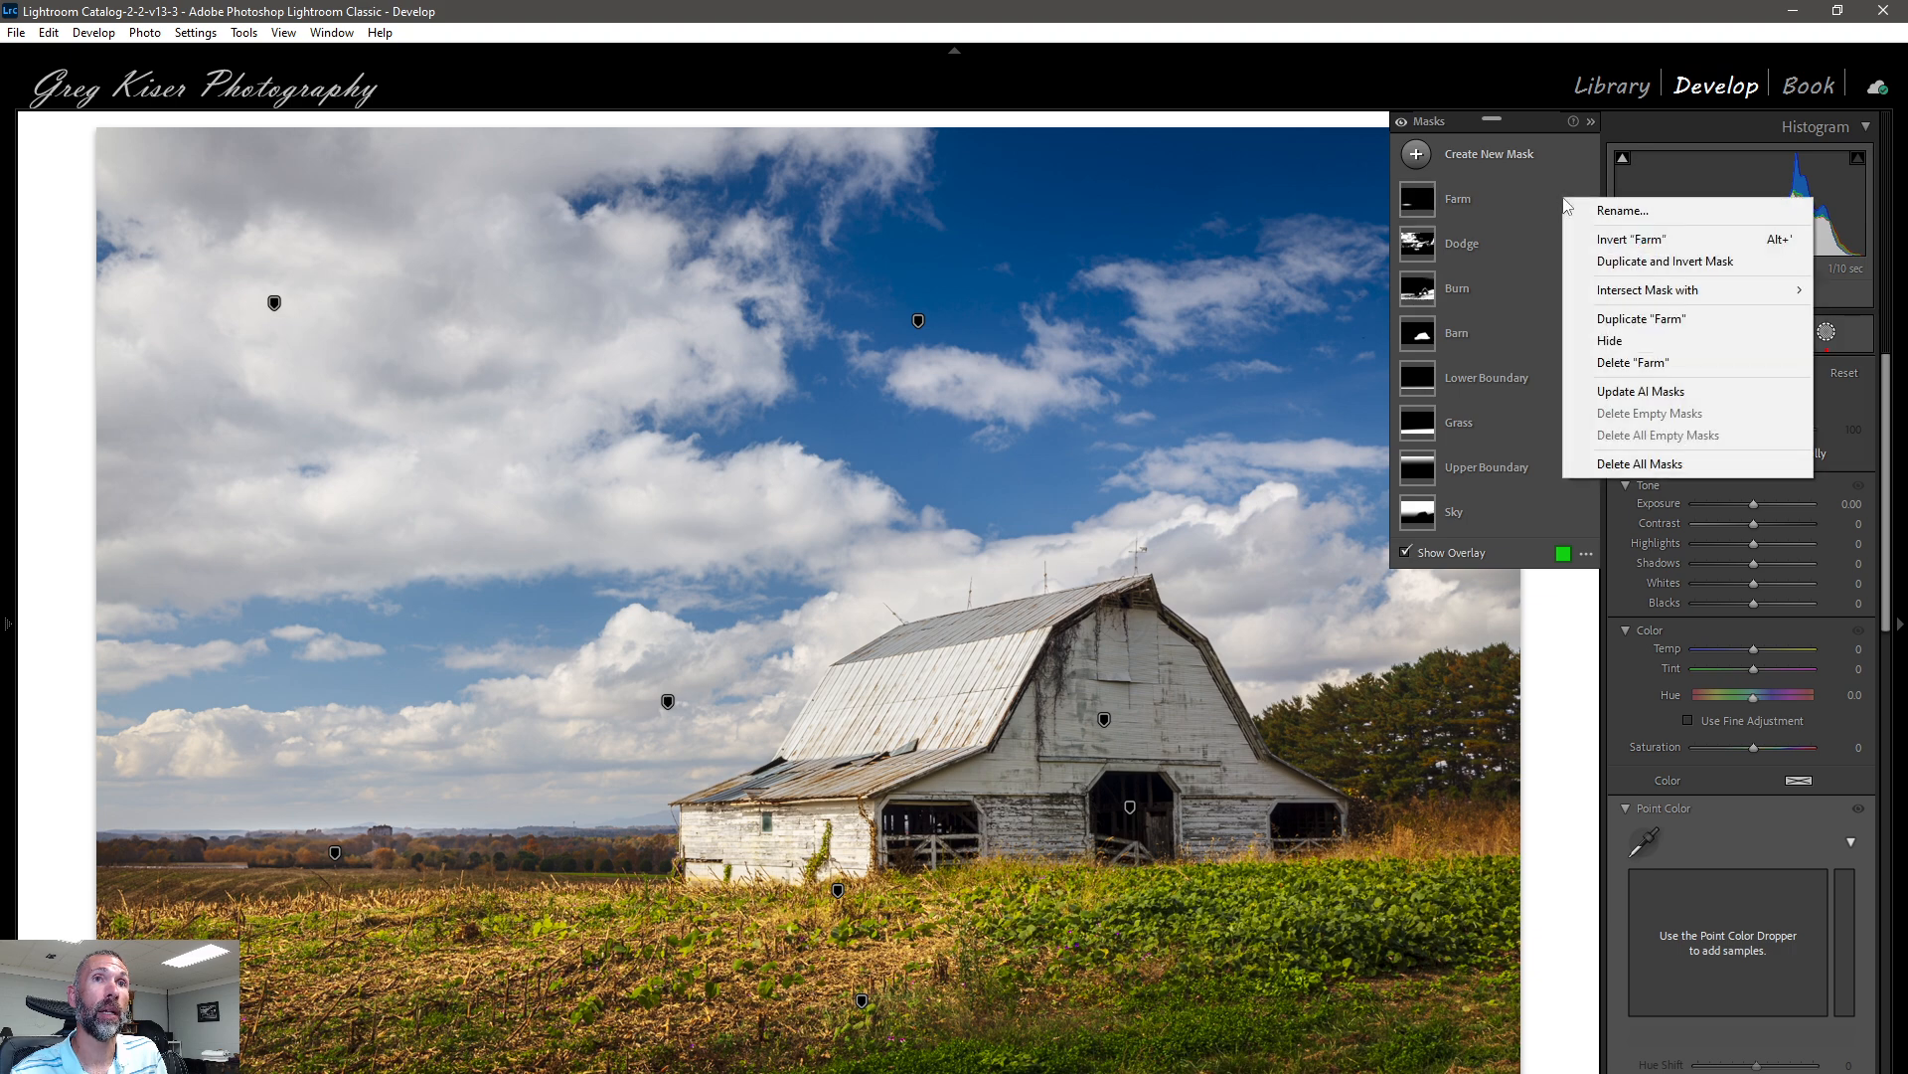
left_click(1626, 397)
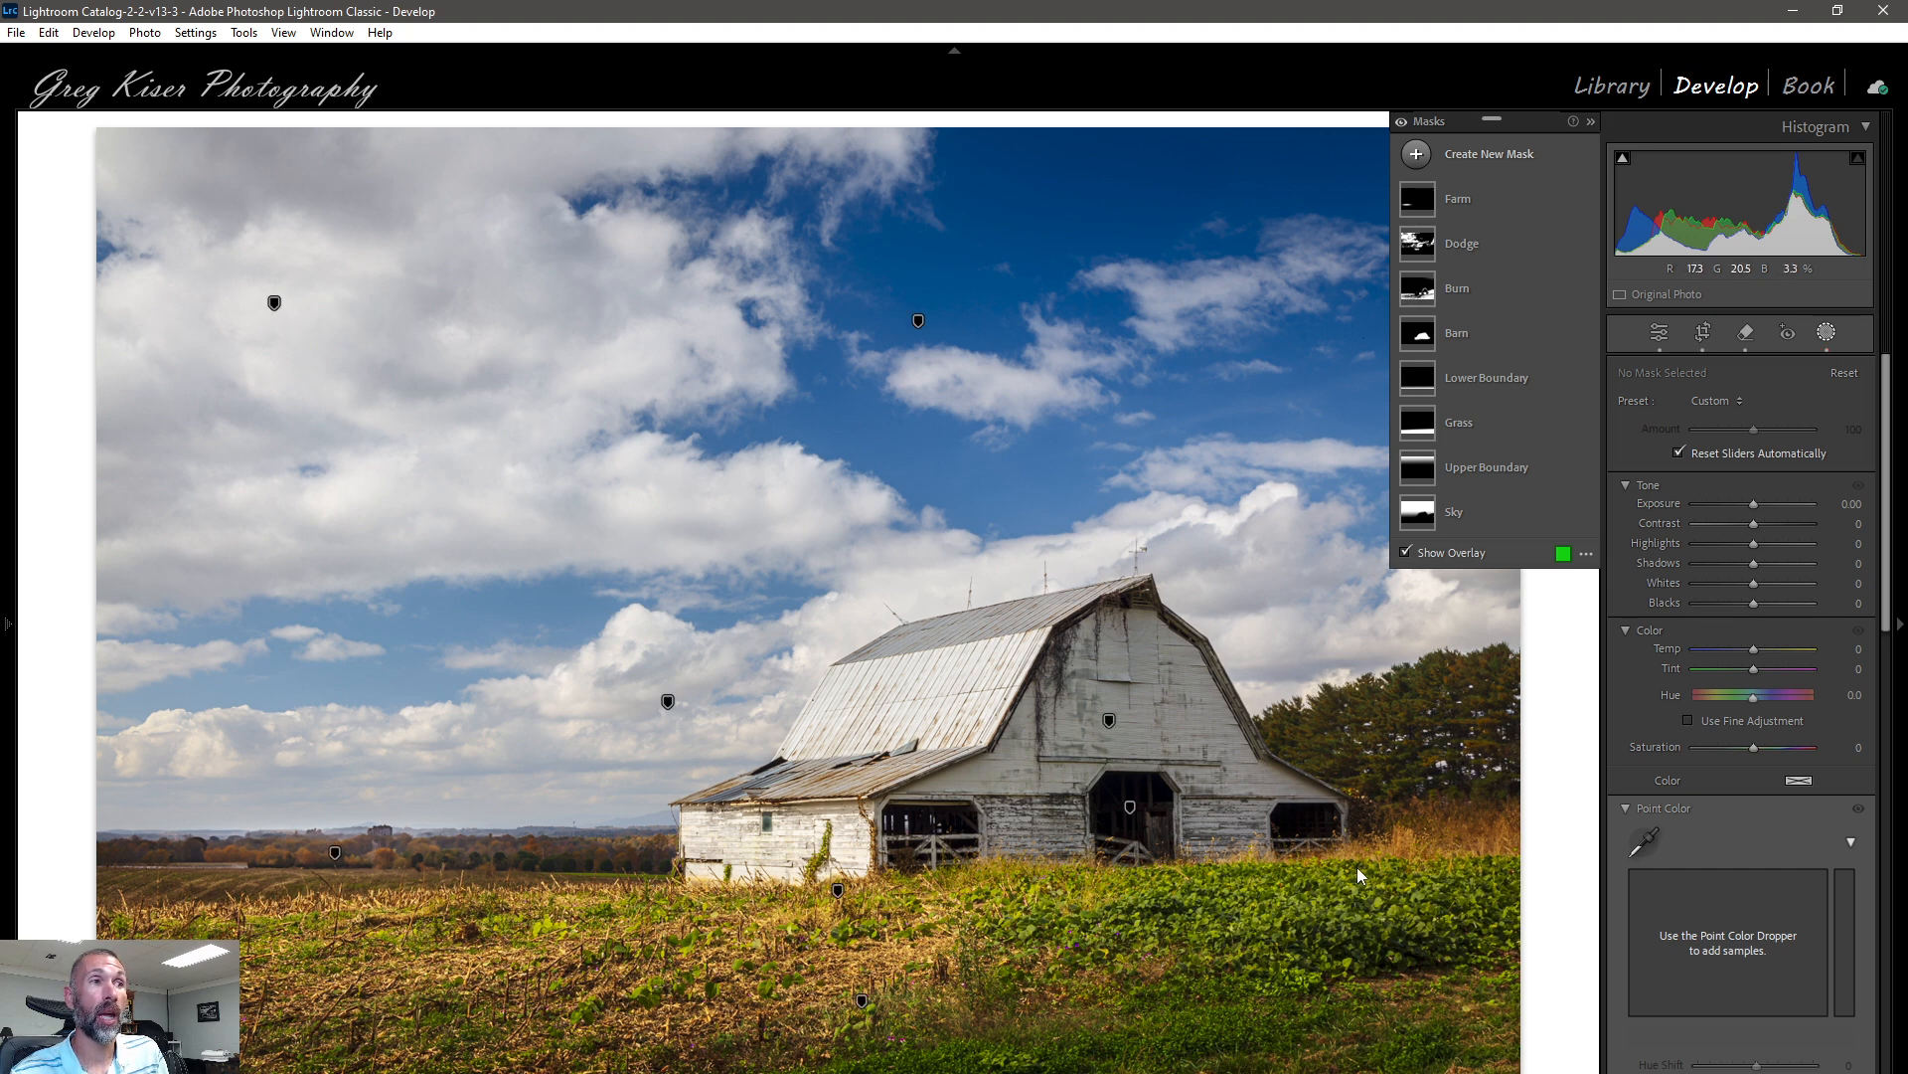
left_click(1825, 334)
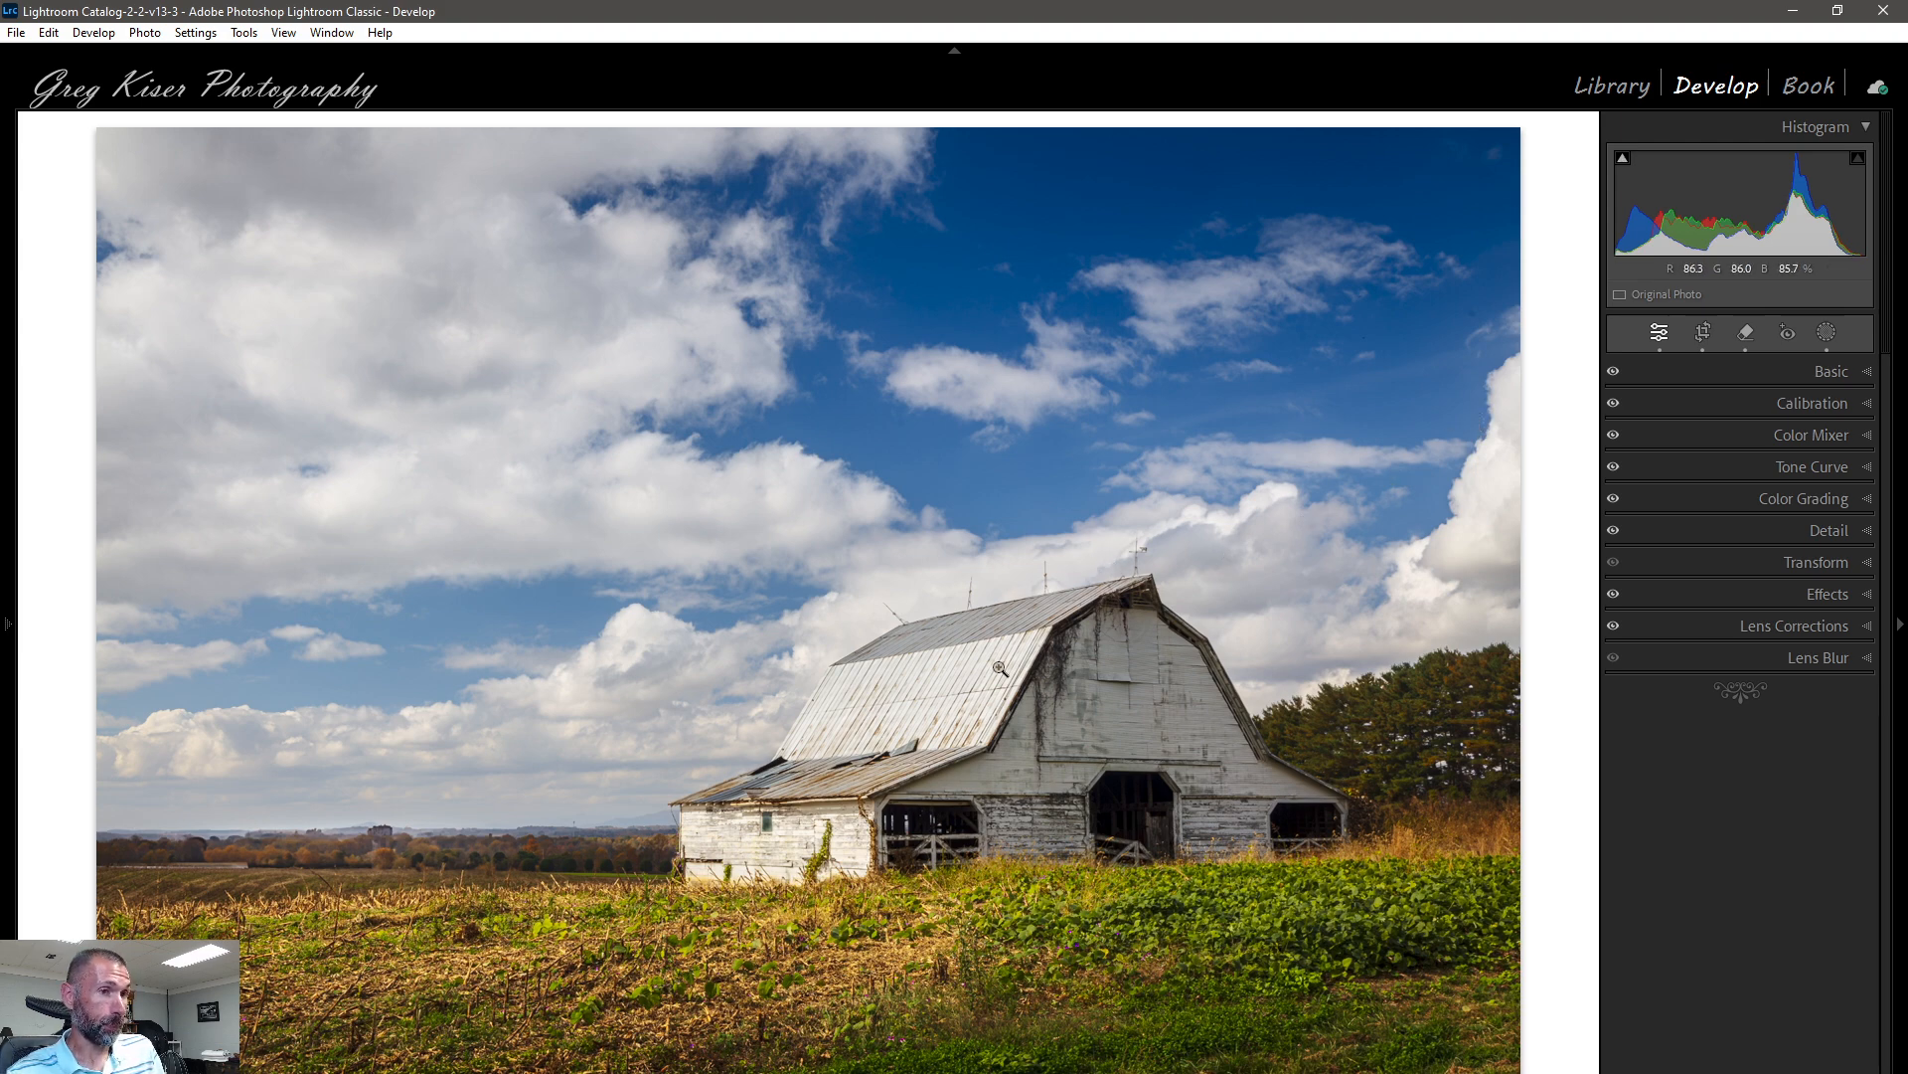
Step: Reveal the filmstrip below the barn photo
mouse_move(850, 1071)
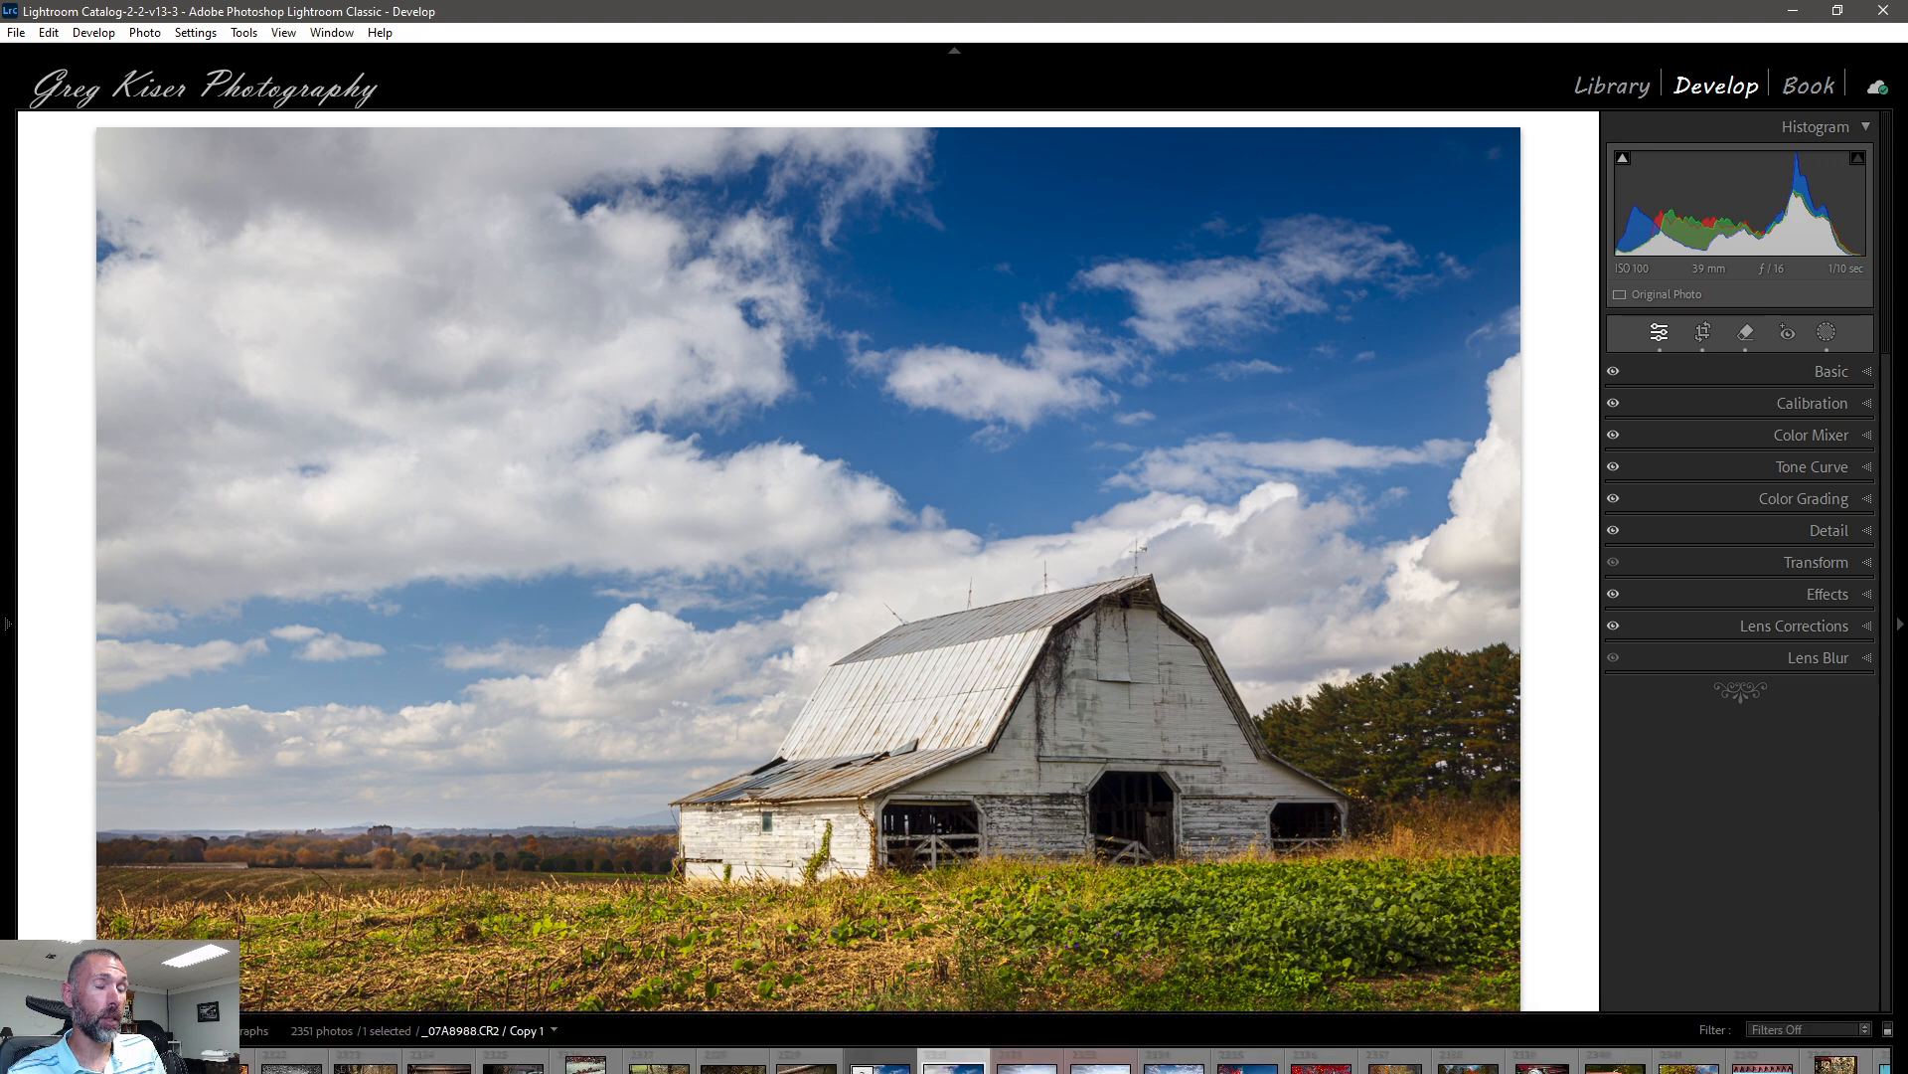